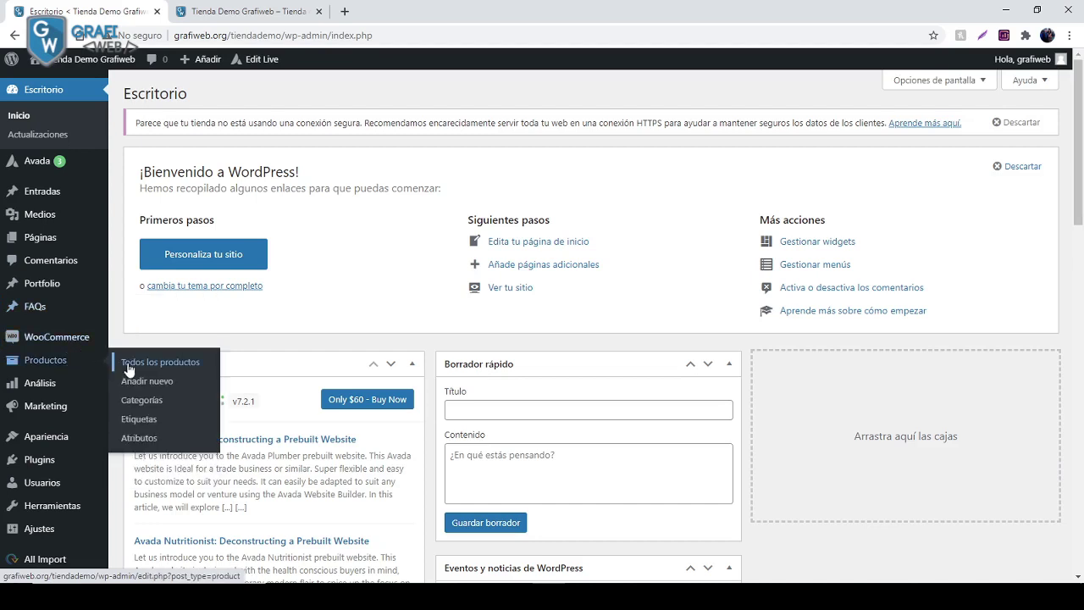
Open the full product list and examine the products' stock levels, prices and categories.
left_click(128, 366)
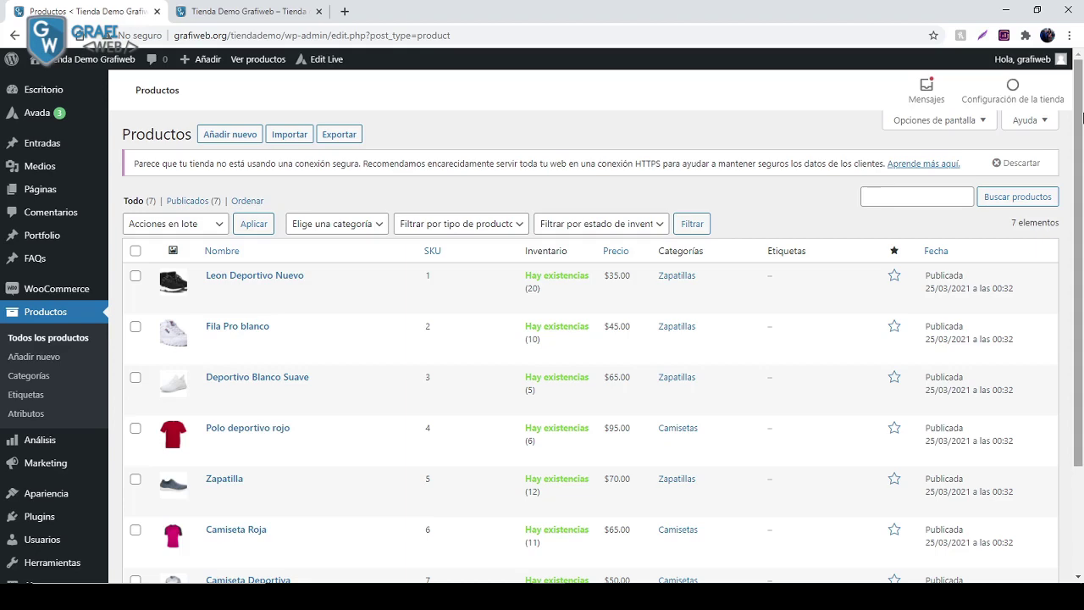
scroll(489, 185, "down", 1)
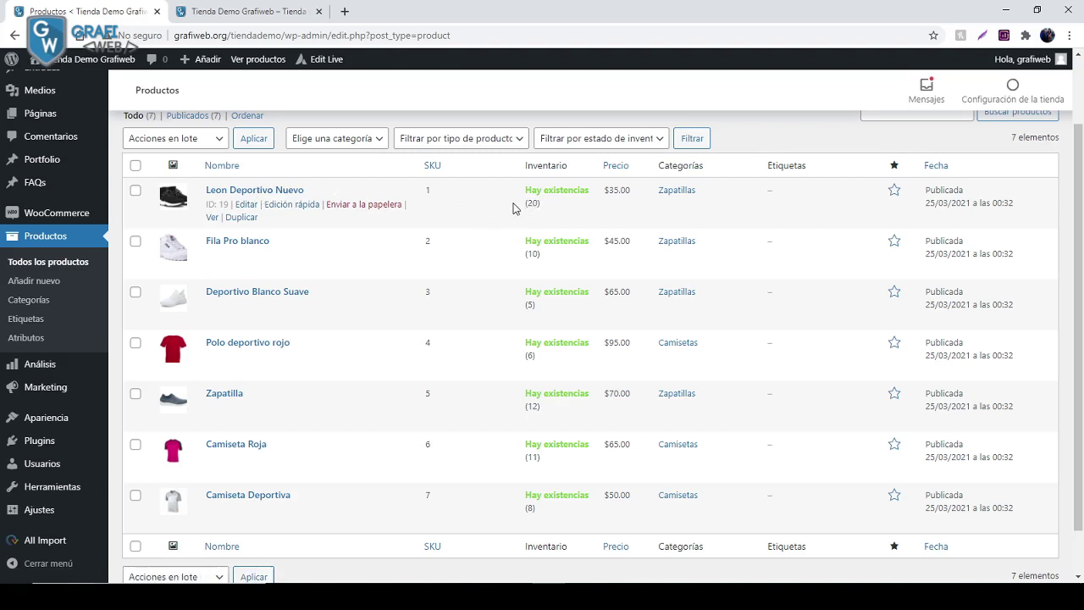
left_click_drag(526, 209, 544, 208)
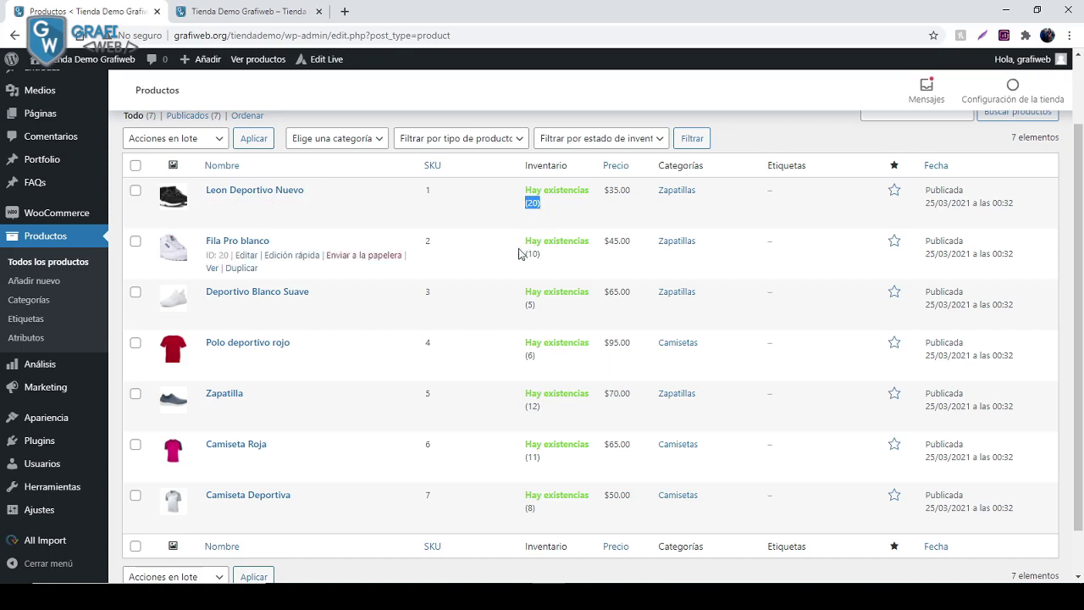
left_click_drag(526, 256, 550, 259)
left_click(559, 263)
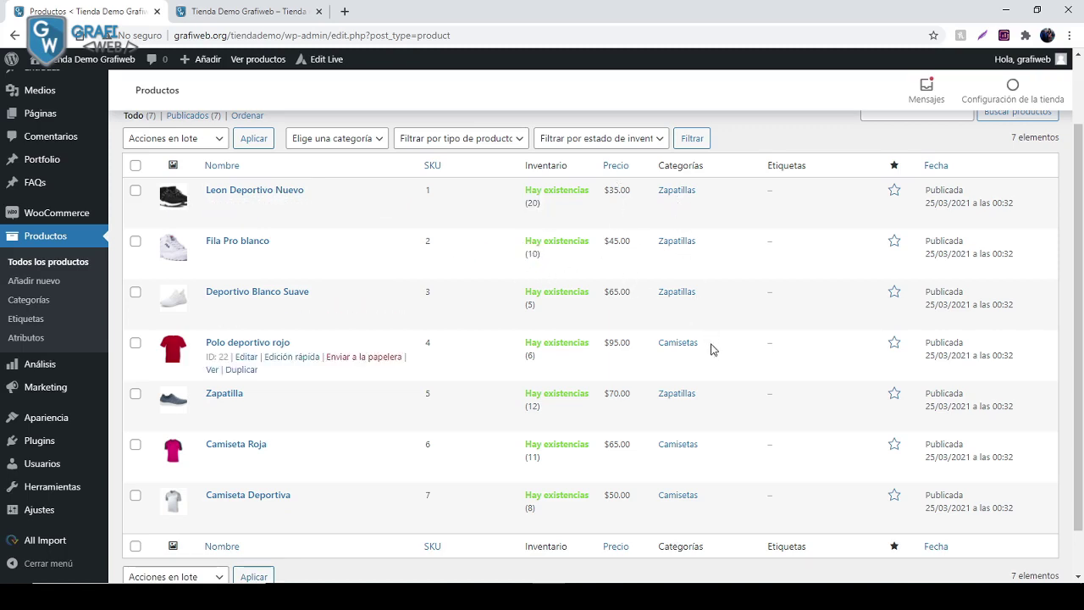
scroll(589, 346, "down", 1)
scroll(589, 346, "down", 1)
scroll(588, 346, "up", 3)
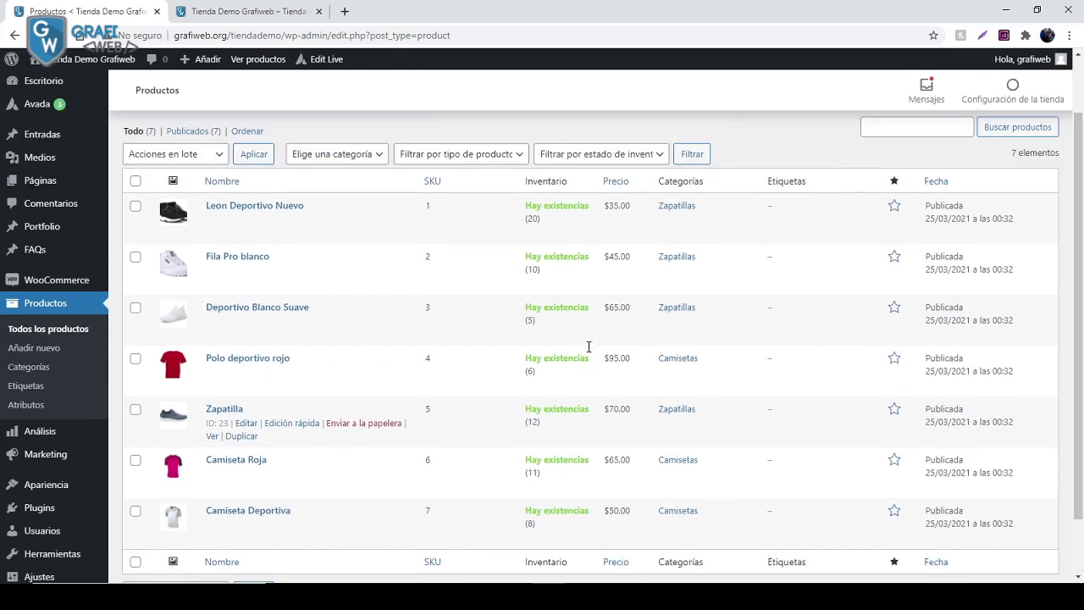
scroll(556, 314, "down", 2)
scroll(609, 416, "down", 2)
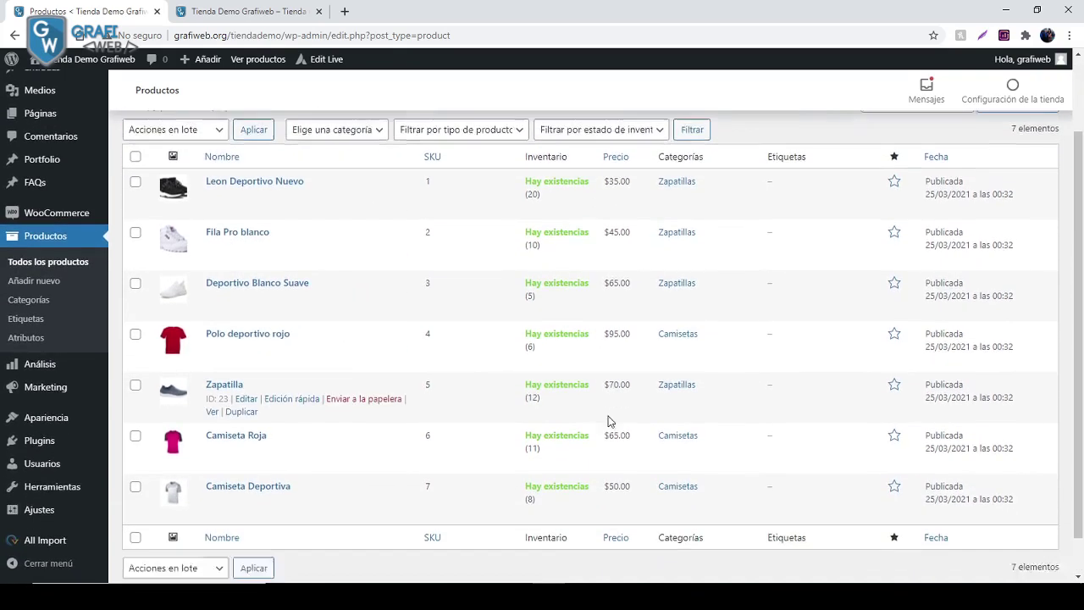
scroll(616, 421, "up", 2)
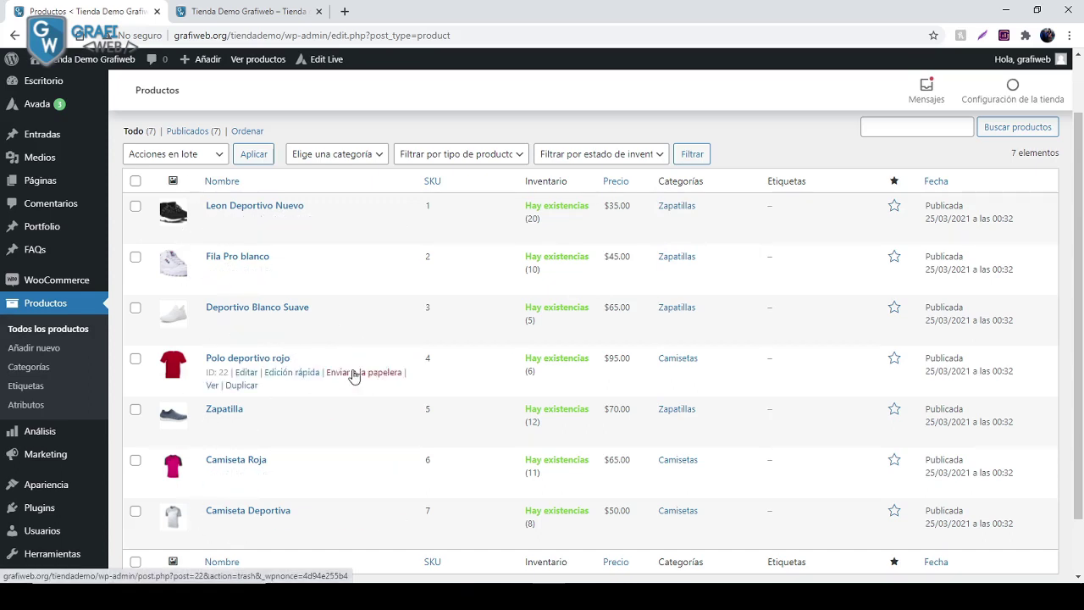
Switch to the Carga Masiva workbook in Excel for a brief look and return to the browser's product list.
scroll(354, 376, "down", 1)
key("alt+Tab")
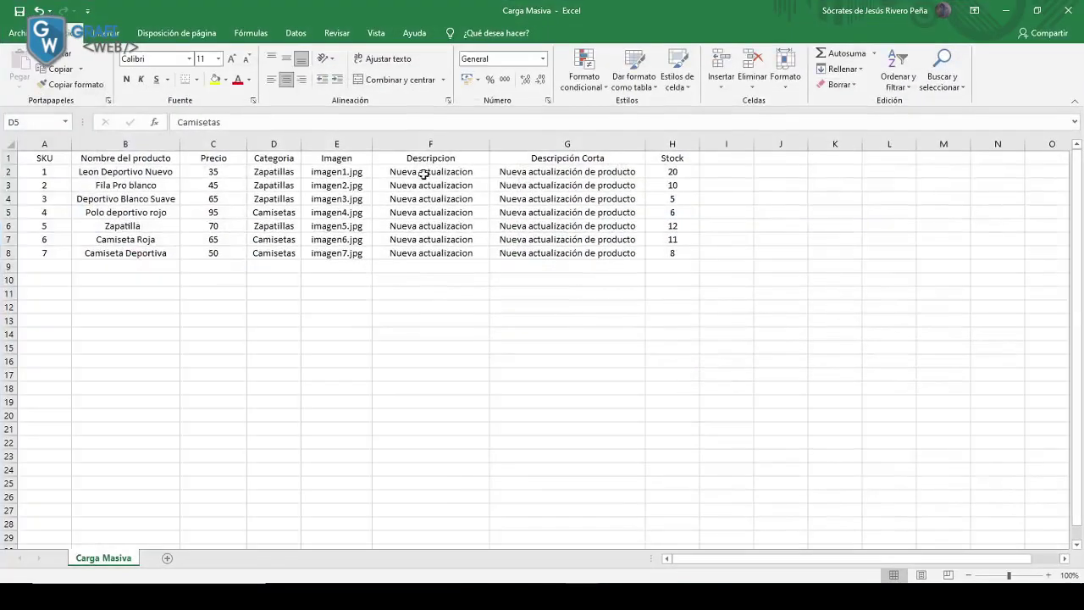
left_click(1010, 12)
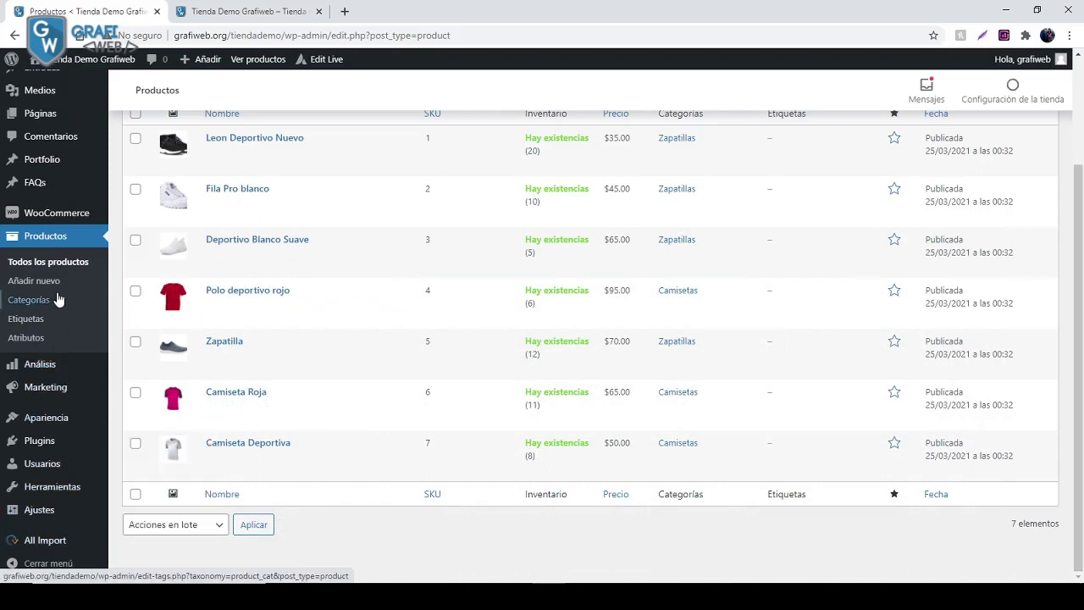
Open the installed plugins list and locate the entries for WP All Import and WP All Import - WooCommerce Add-On.
mouse_move(40, 440)
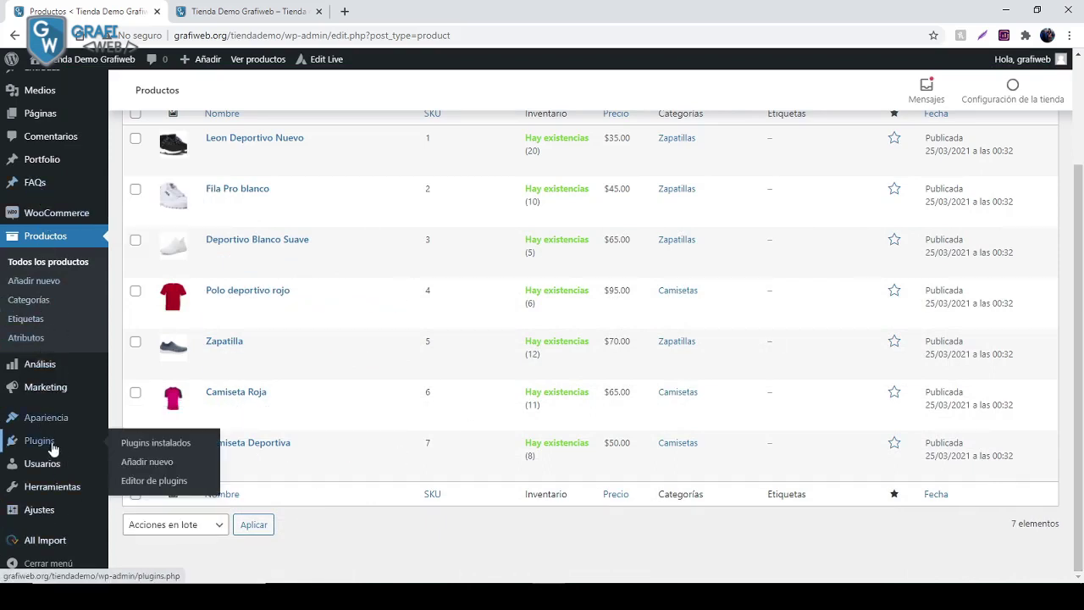
left_click(155, 445)
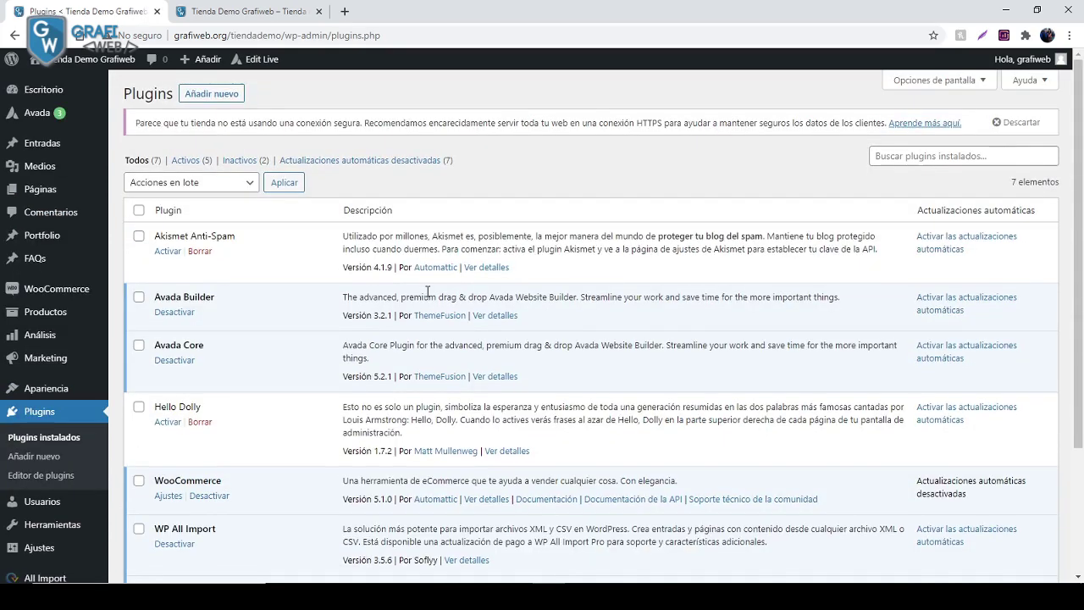
scroll(508, 384, "down", 3)
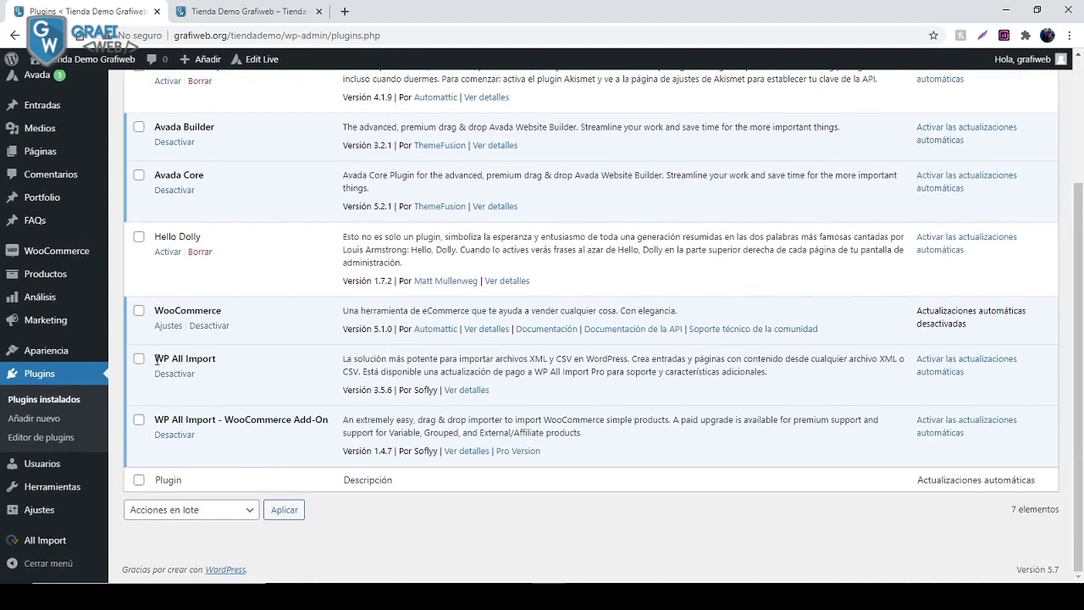
left_click_drag(157, 360, 177, 360)
left_click(225, 362)
double_click(227, 421)
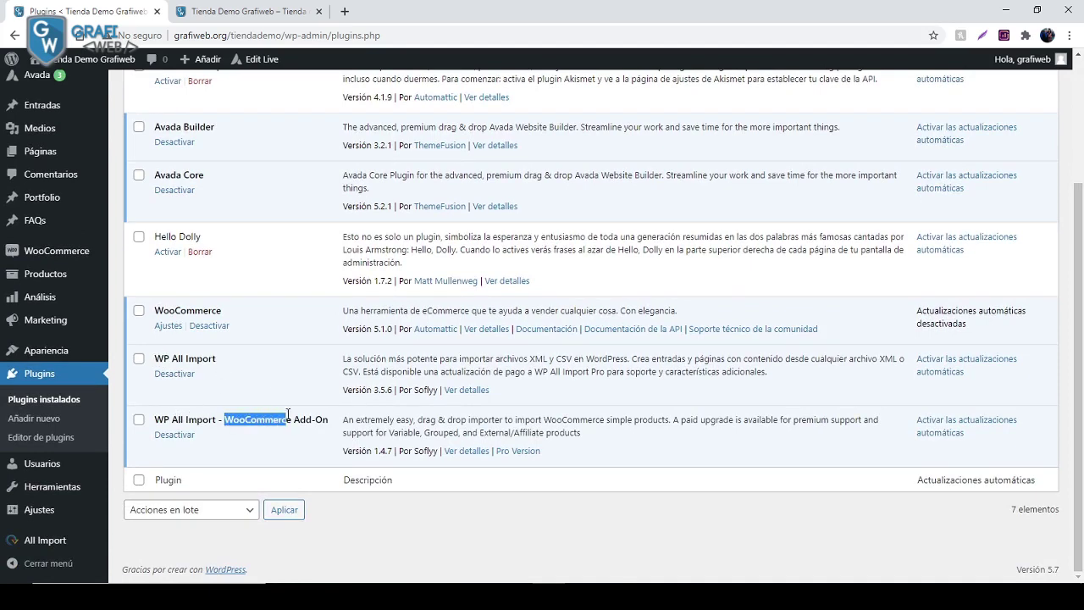
left_click_drag(338, 421, 238, 425)
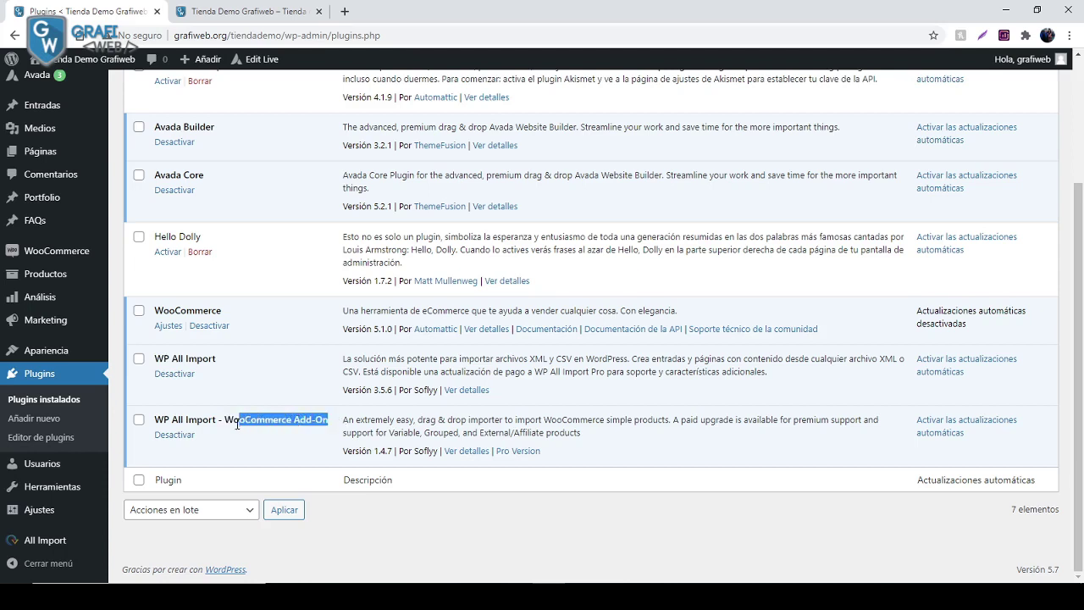
left_click(245, 359)
left_click_drag(234, 356, 153, 359)
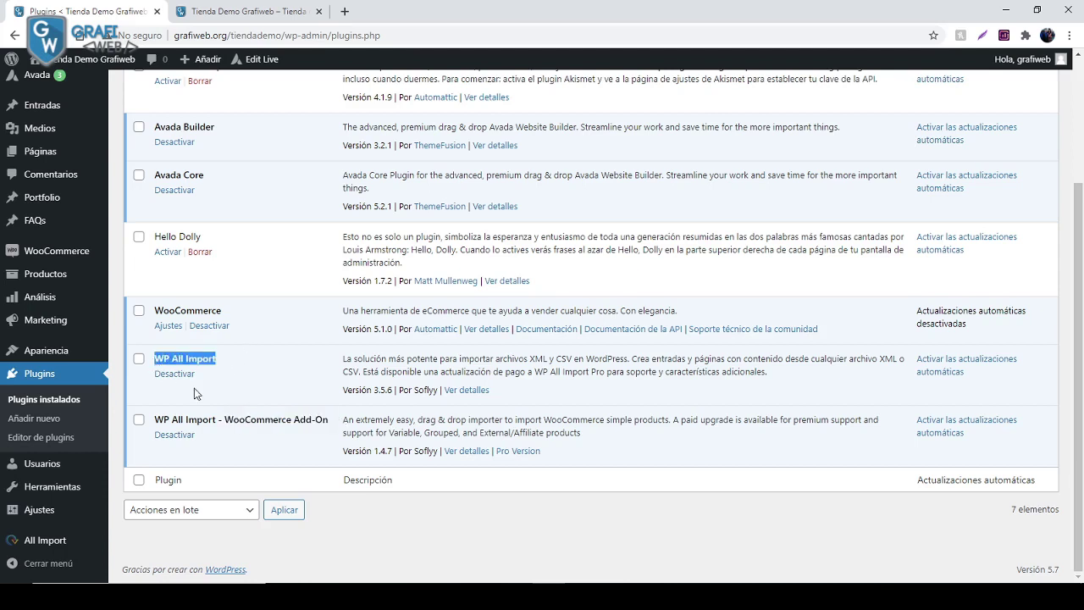
left_click(179, 420)
left_click_drag(173, 421, 323, 421)
left_click(237, 422)
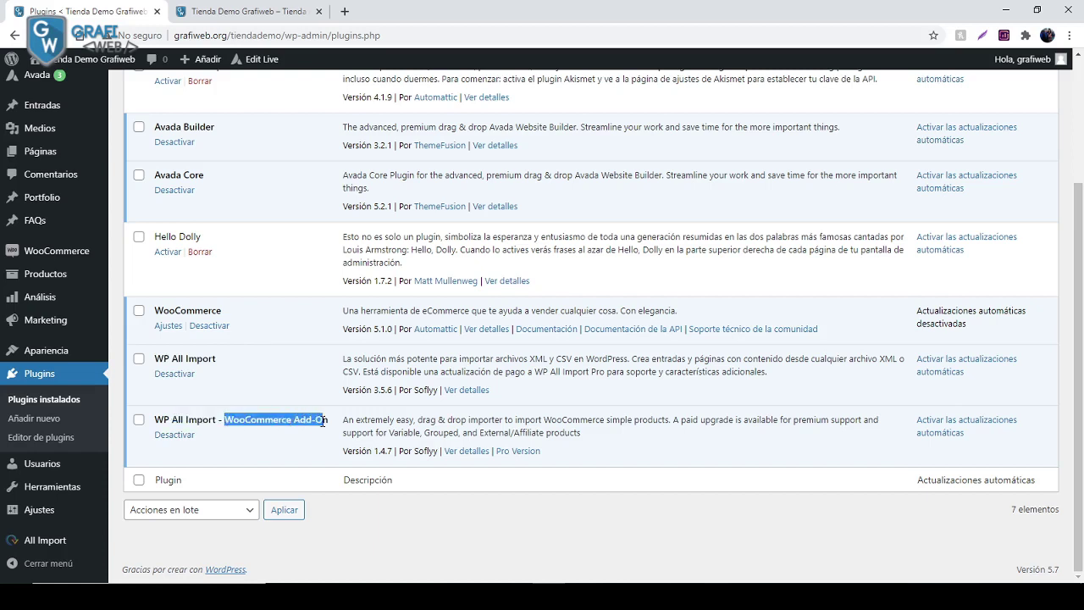
left_click(336, 425)
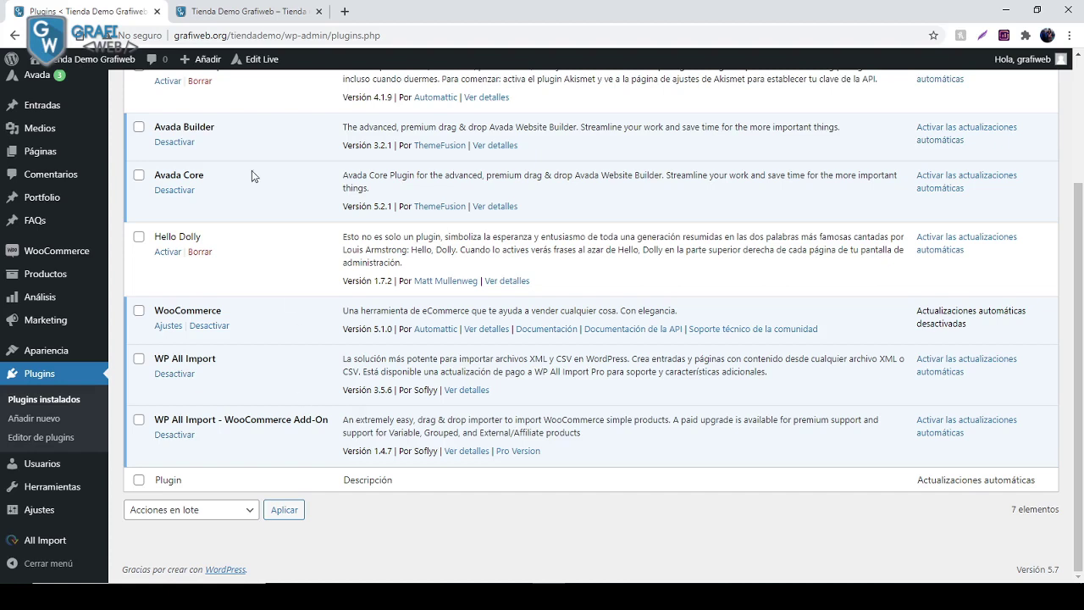
Review the product catalogue on the public Tienda page and return to the WordPress admin.
left_click(237, 12)
scroll(393, 291, "down", 1)
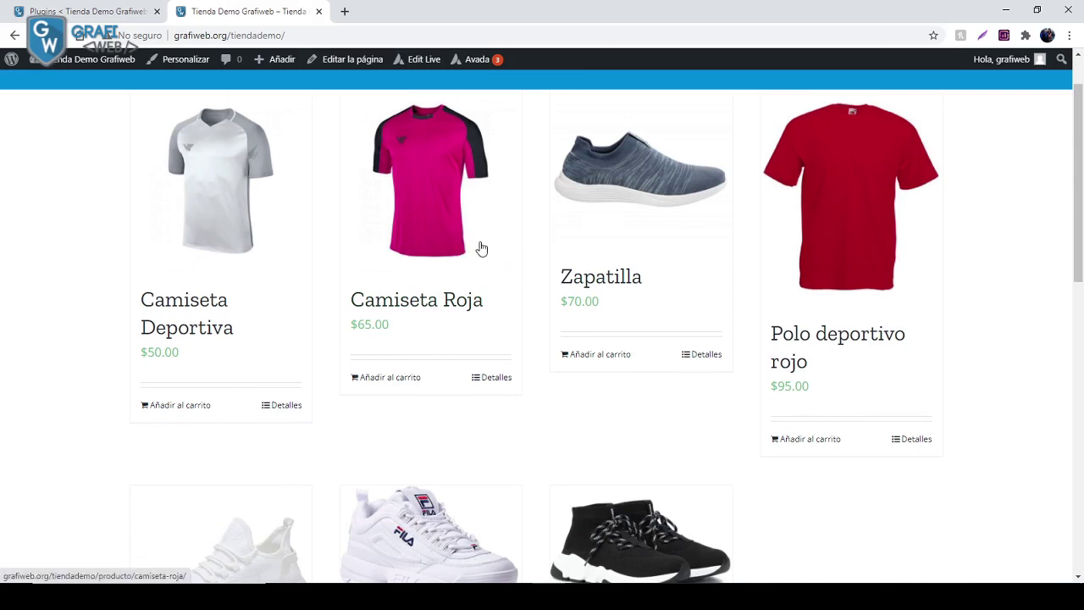
scroll(480, 253, "up", 1)
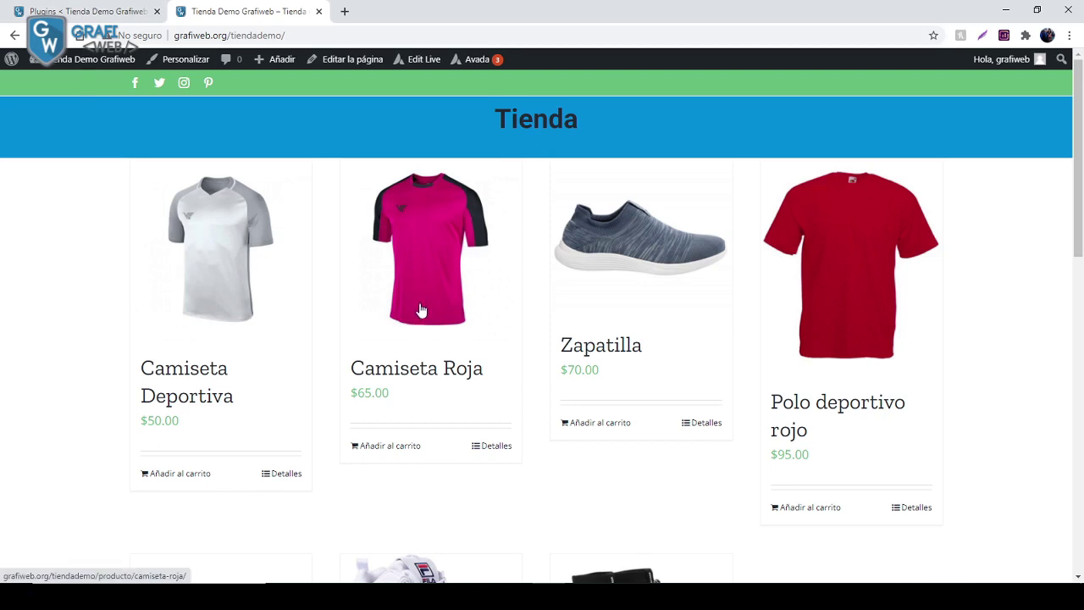
scroll(424, 310, "down", 3)
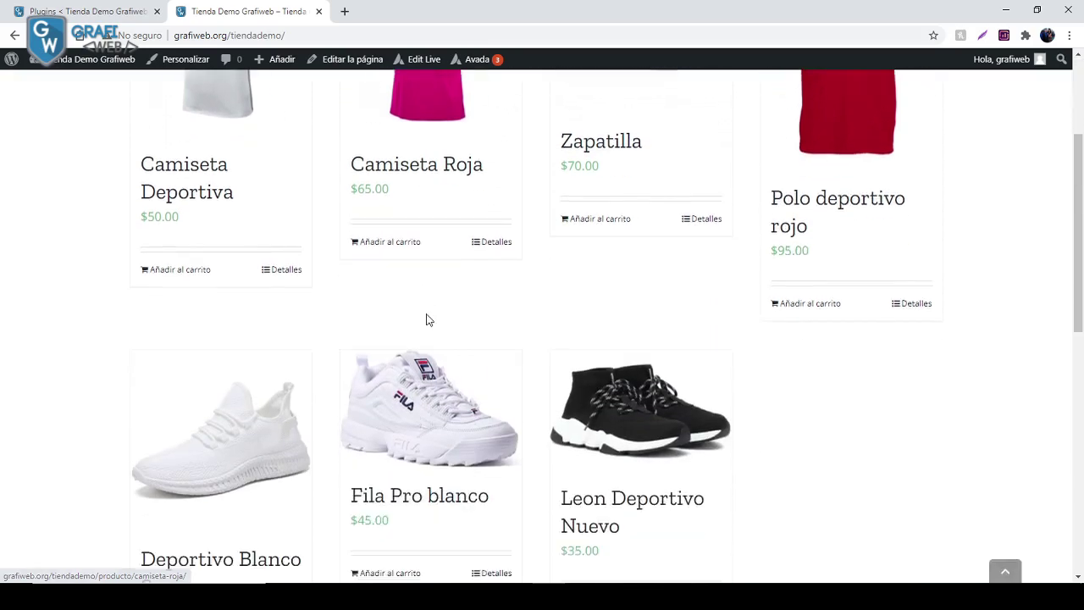
scroll(426, 317, "up", 2)
scroll(432, 326, "up", 1)
left_click(93, 11)
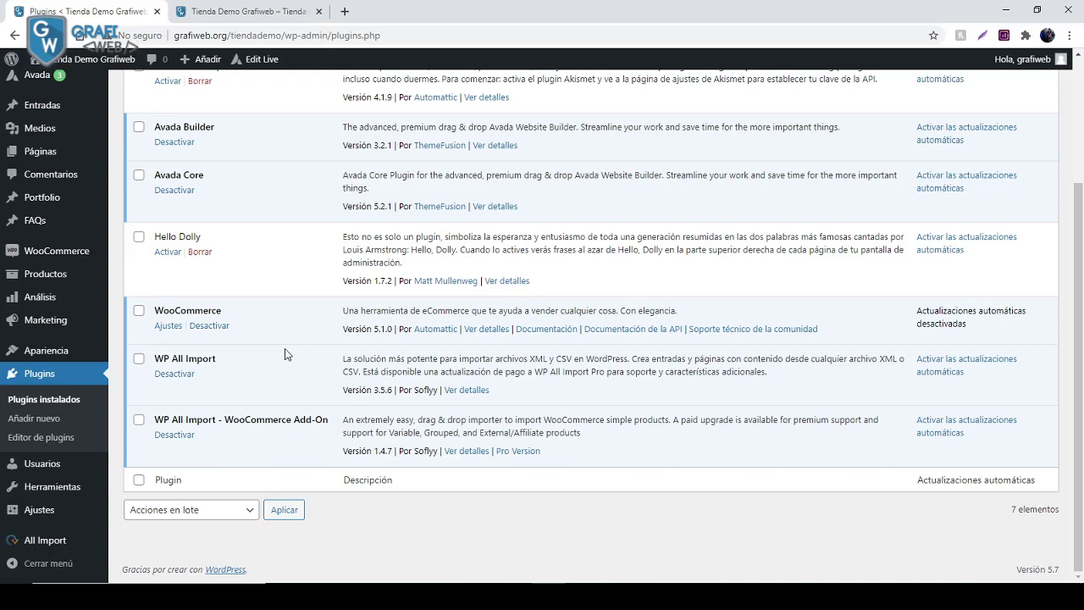
left_click(266, 6)
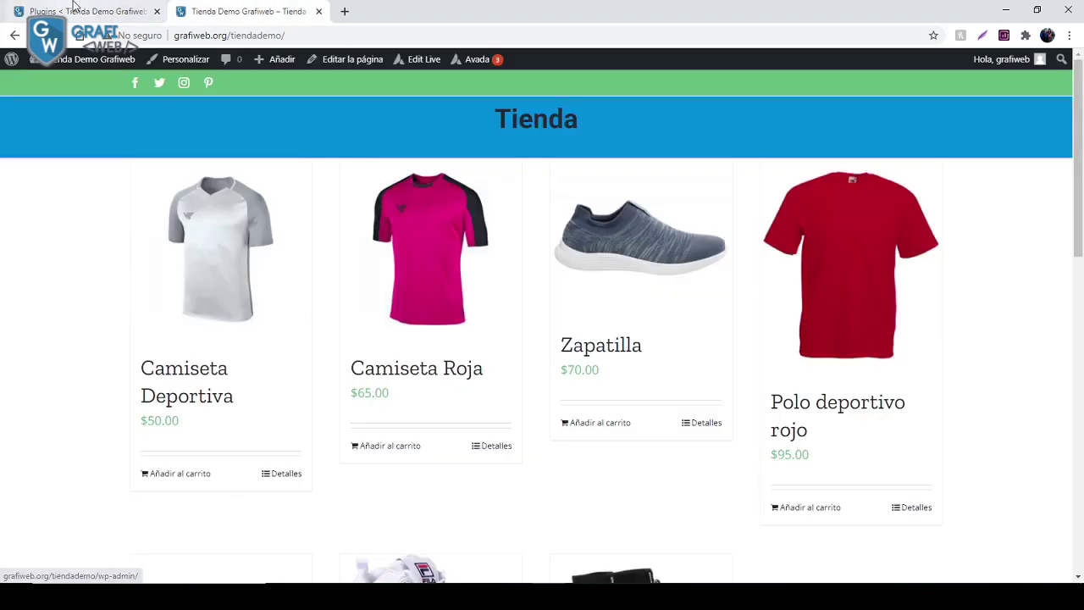
key("ctrl+shift+Tab")
Reopen the full product list and check the stock of Leon Deportivo Nuevo.
scroll(68, 318, "up", 2)
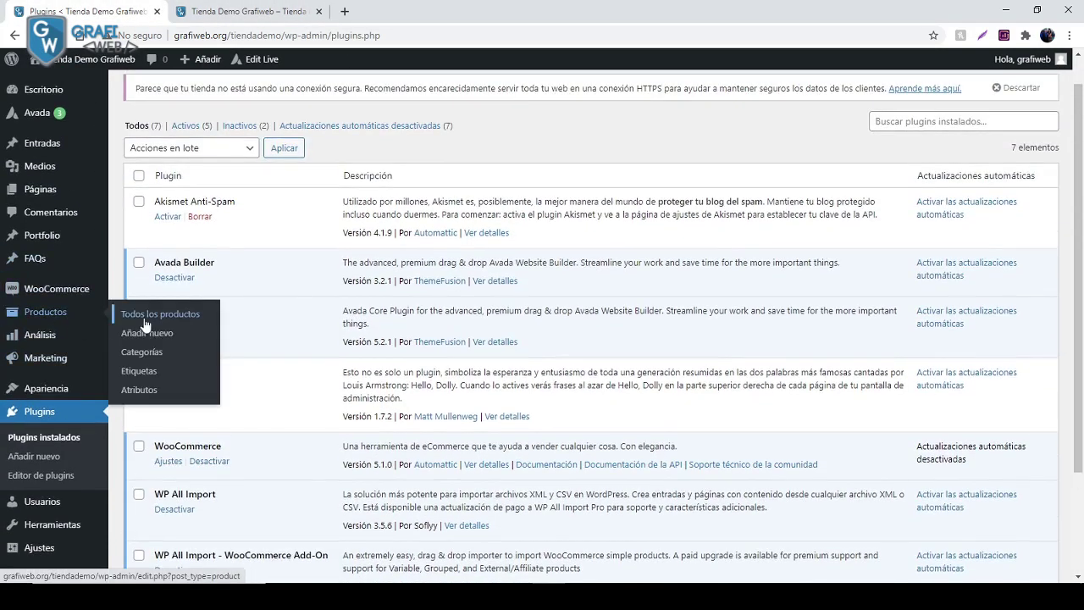
left_click(157, 315)
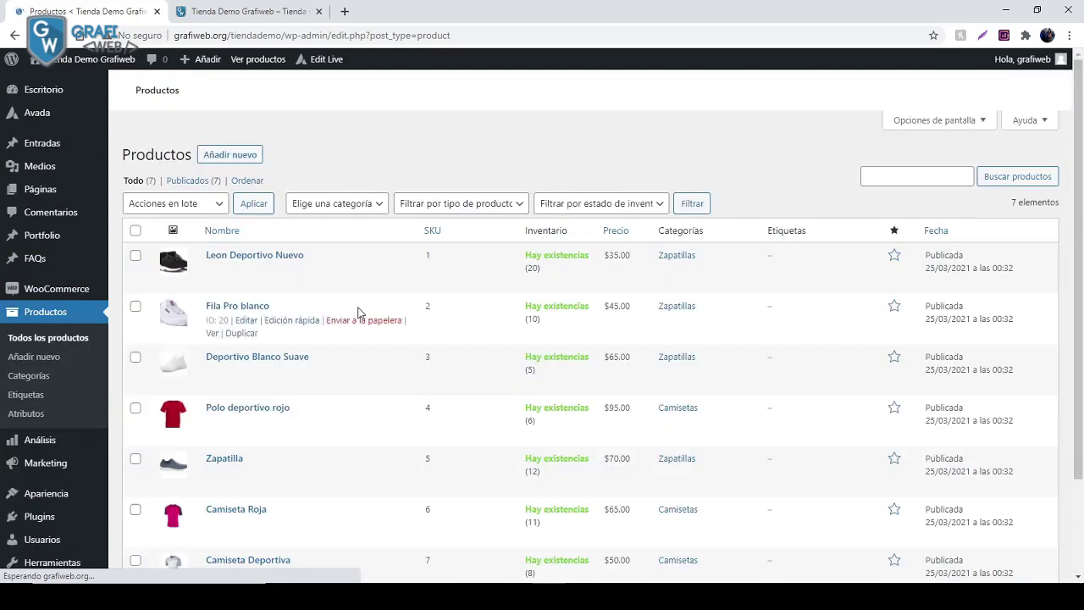
scroll(528, 263, "down", 1)
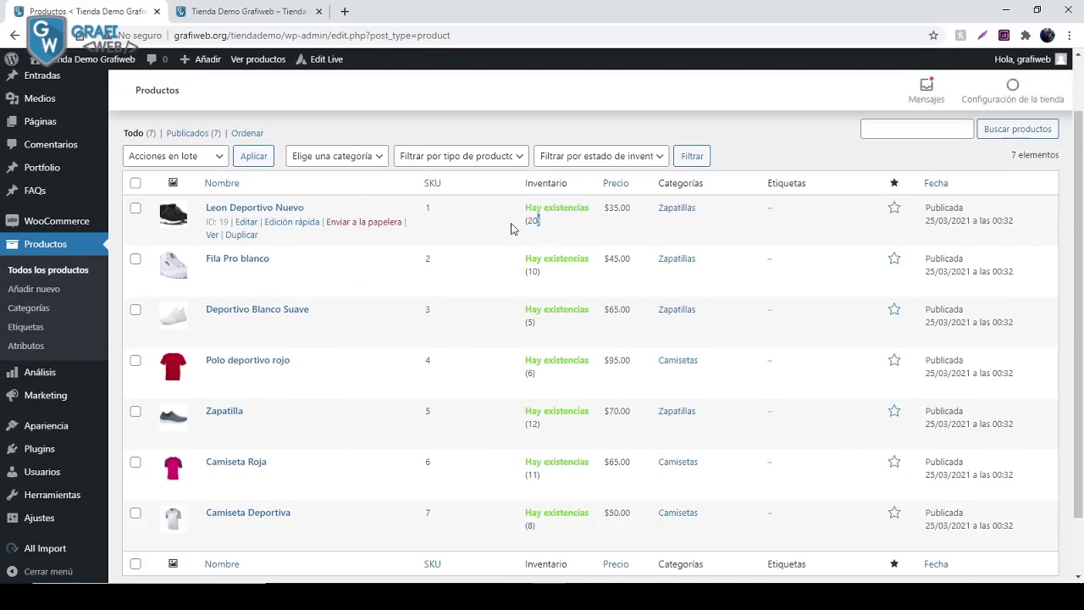
left_click_drag(514, 227, 544, 230)
left_click(533, 224)
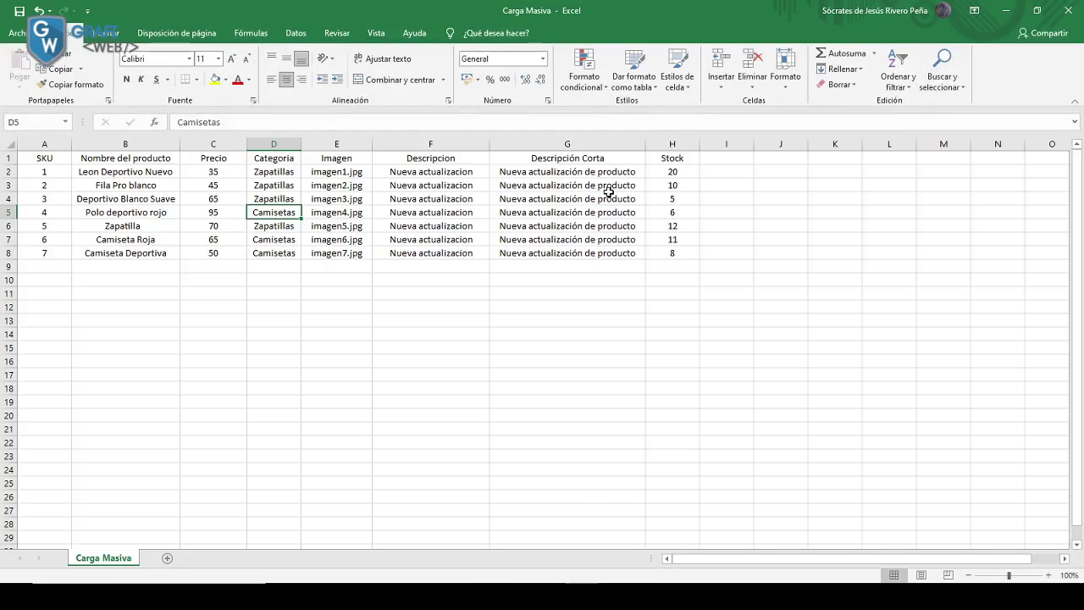
Review the Carga Masiva sheet's column headers from SKU through Stock and the empty columns beside them.
left_click(673, 171)
left_click(144, 320)
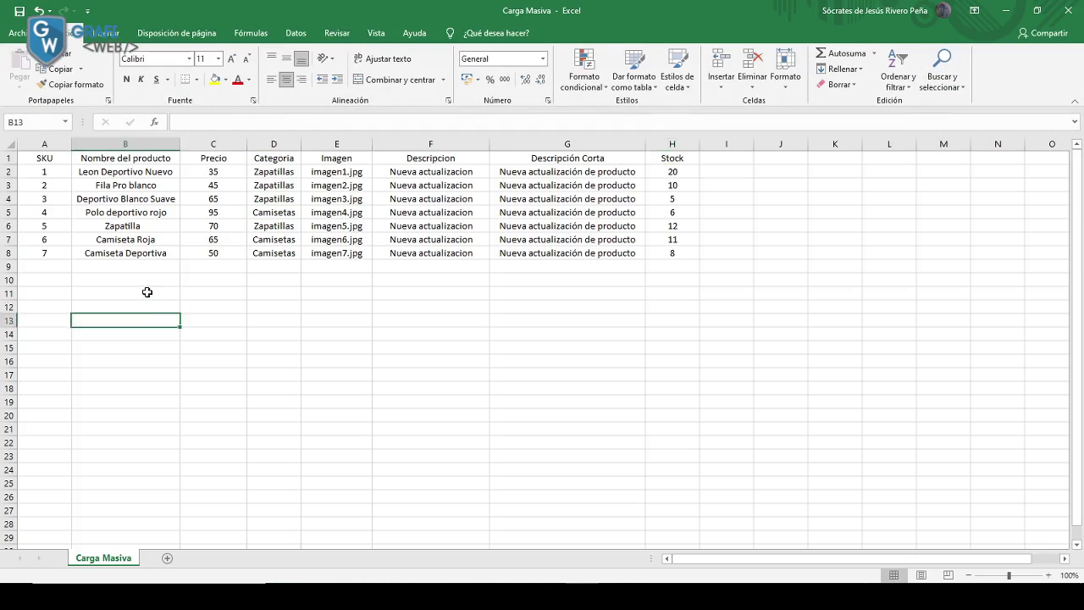
left_click(42, 159)
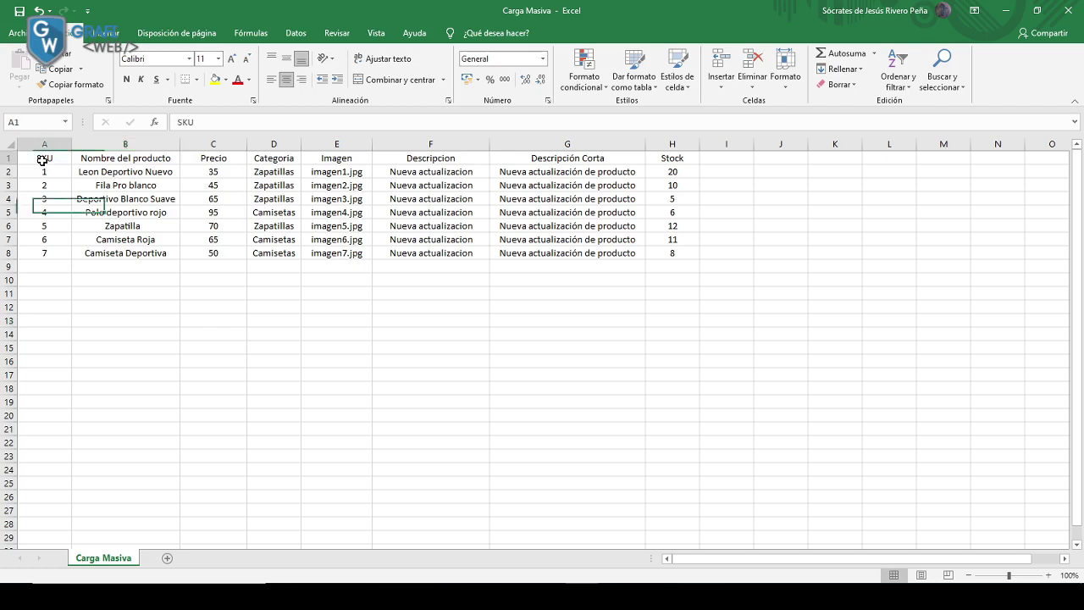
left_click(110, 159)
left_click(197, 158)
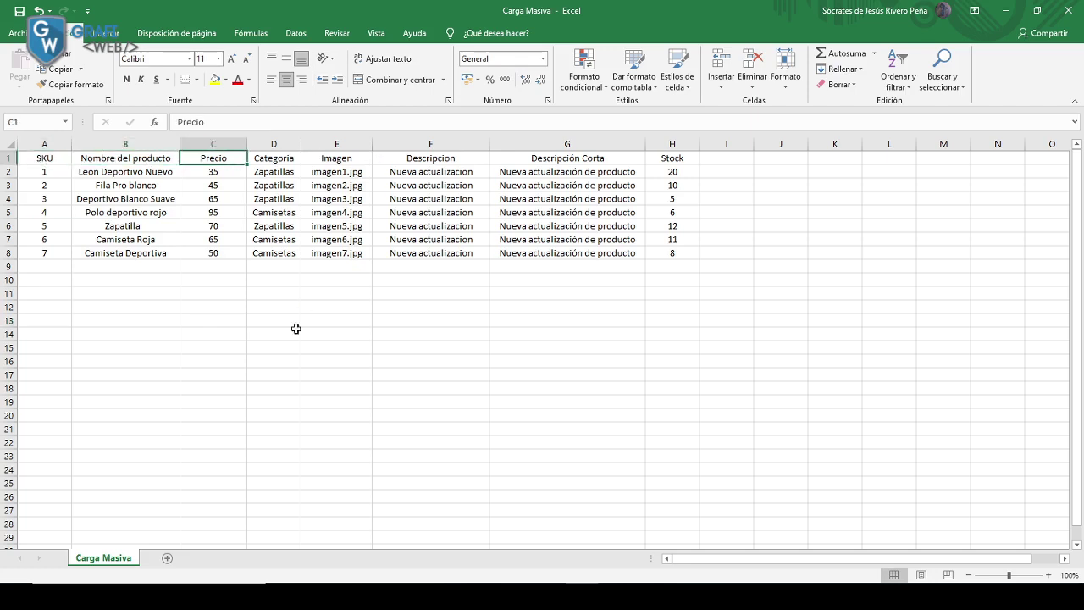
left_click(226, 308)
left_click(42, 158)
left_click(147, 160)
left_click(235, 160)
left_click(284, 158)
left_click(334, 160)
left_click(437, 160)
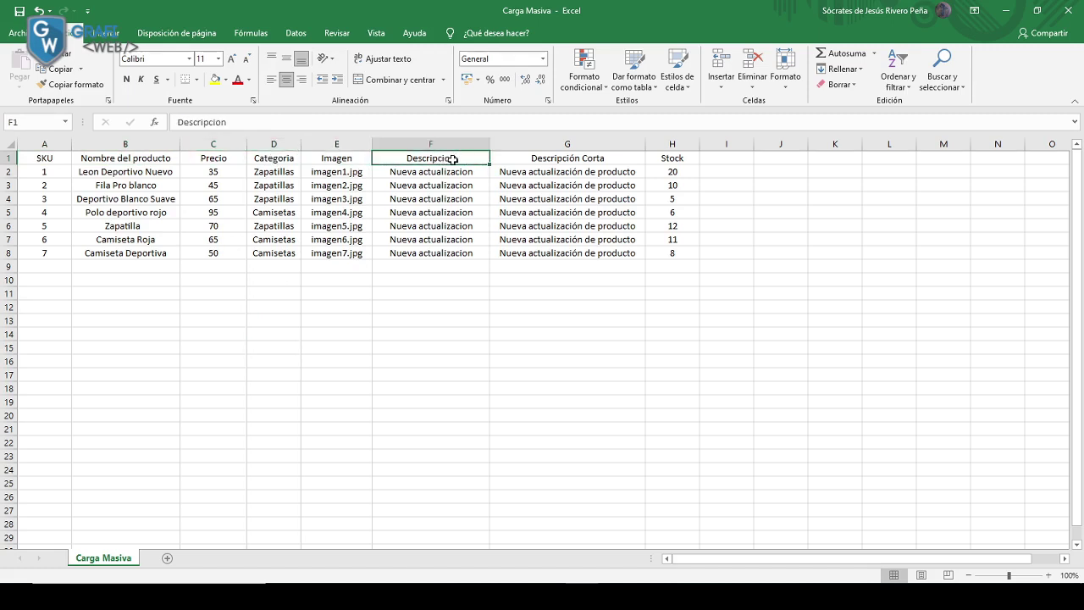
left_click(584, 158)
left_click(683, 158)
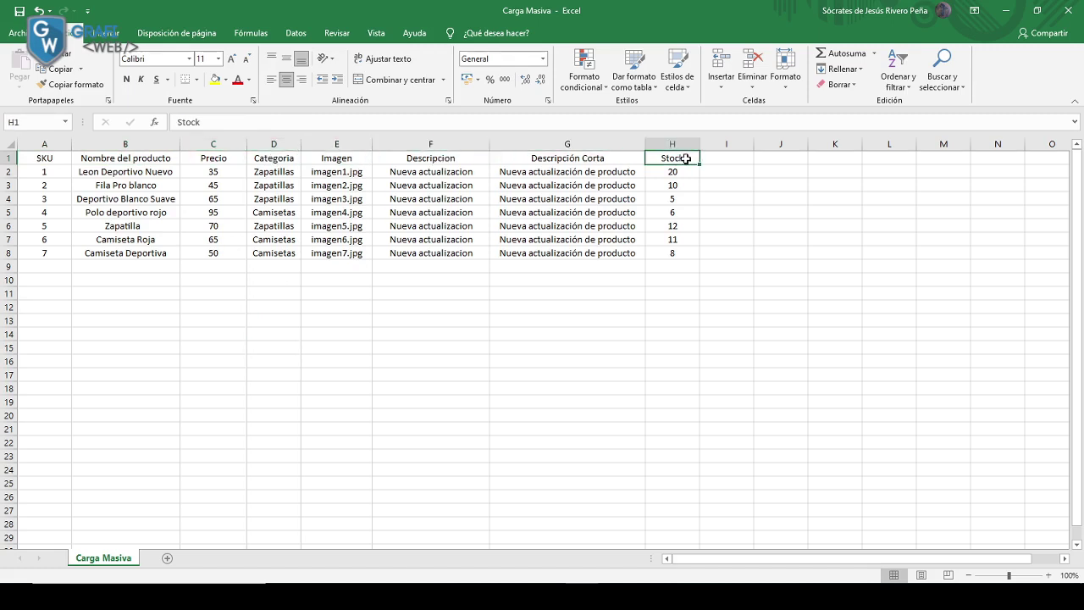
left_click(720, 255)
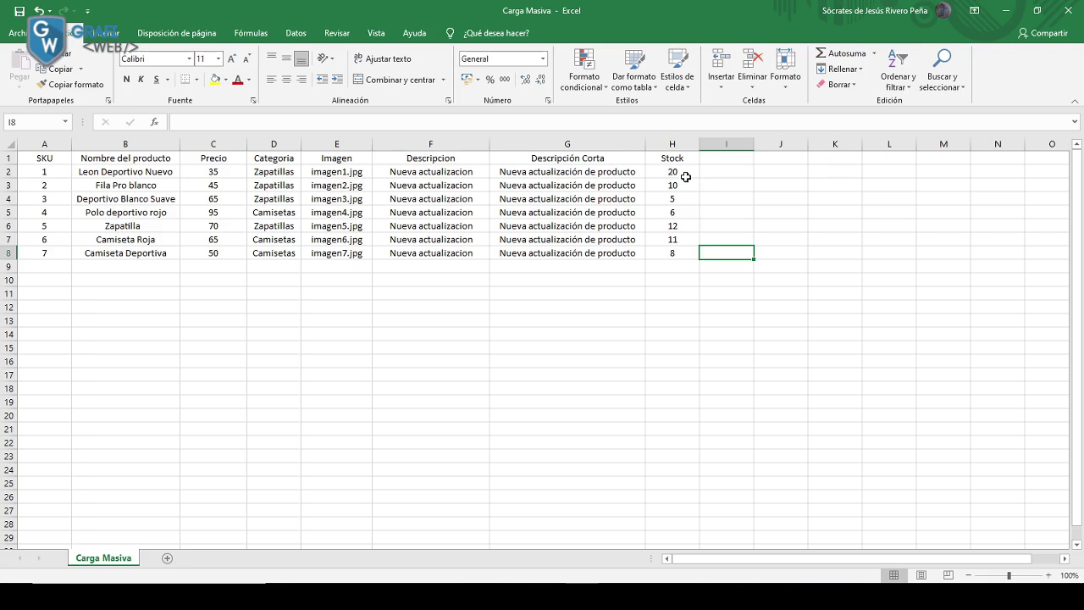
left_click(727, 157)
left_click(775, 157)
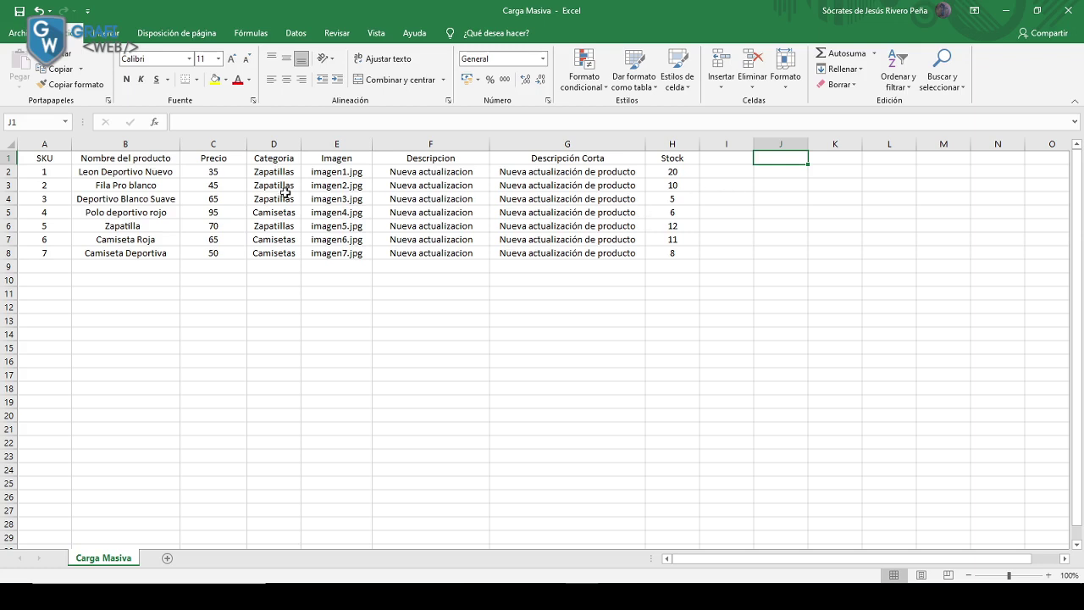
Set the stock of all seven products in H2:H8 to 15.
left_click(657, 170)
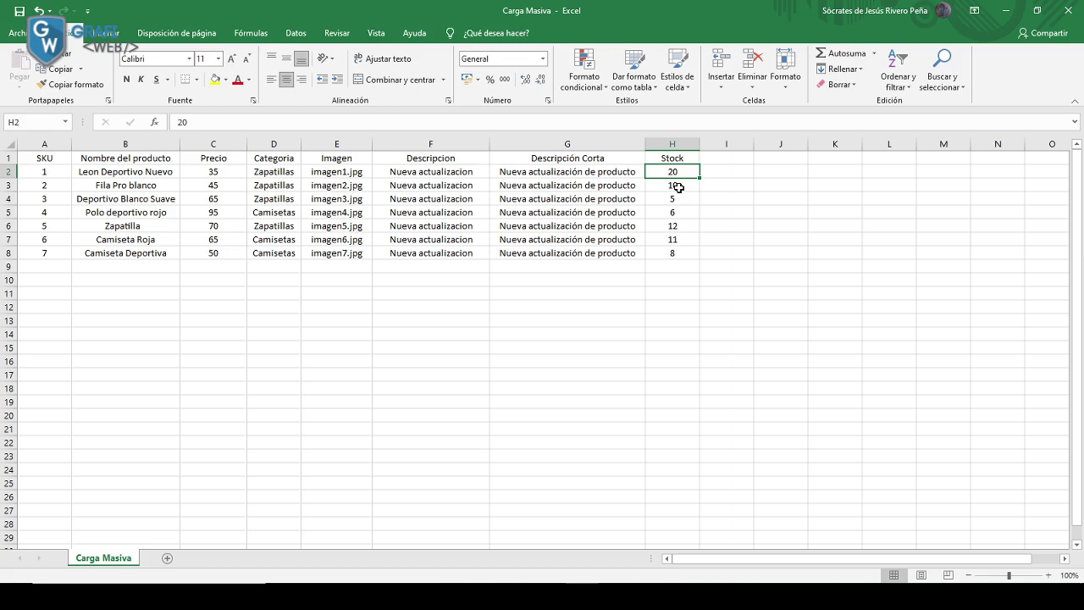
type("10")
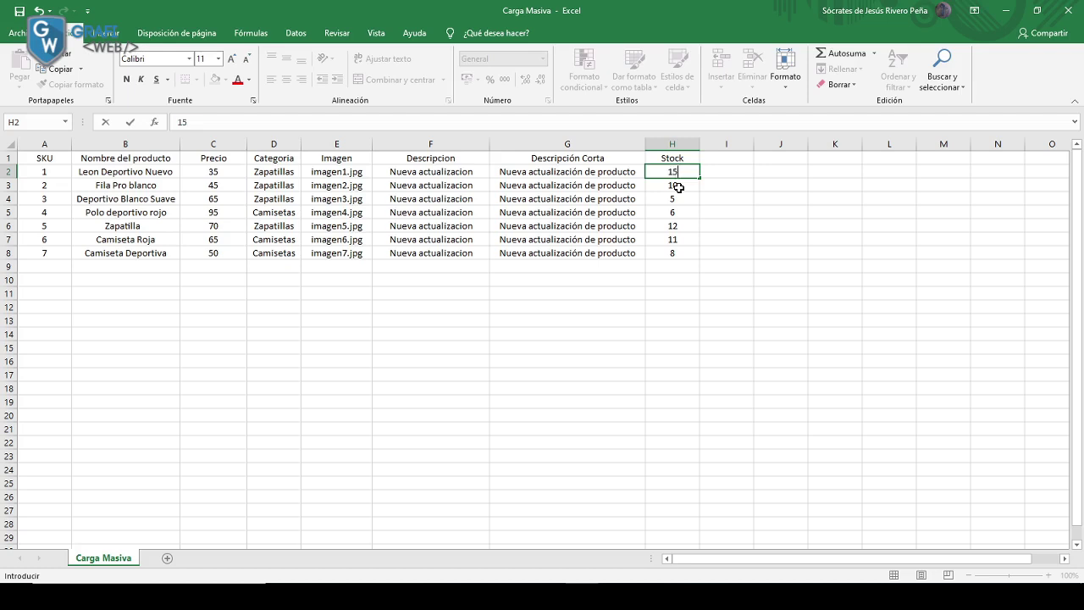
key("Return")
key("Down")
key("Up")
type("10")
key("Return")
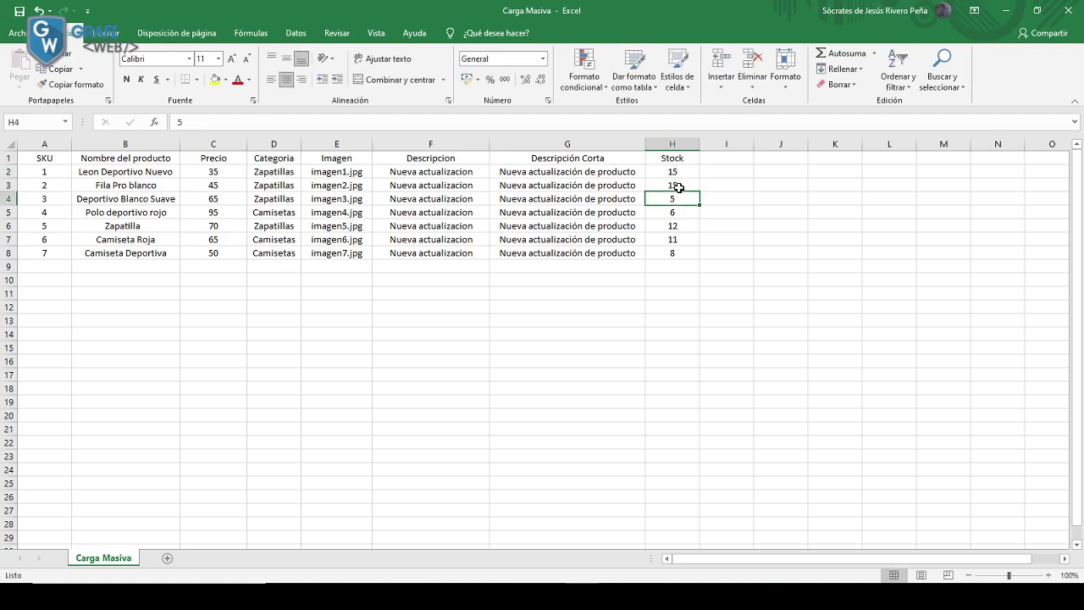
type("15")
key("Return")
type("15")
key("Return")
type("15")
key("Return")
type("15")
key("Return")
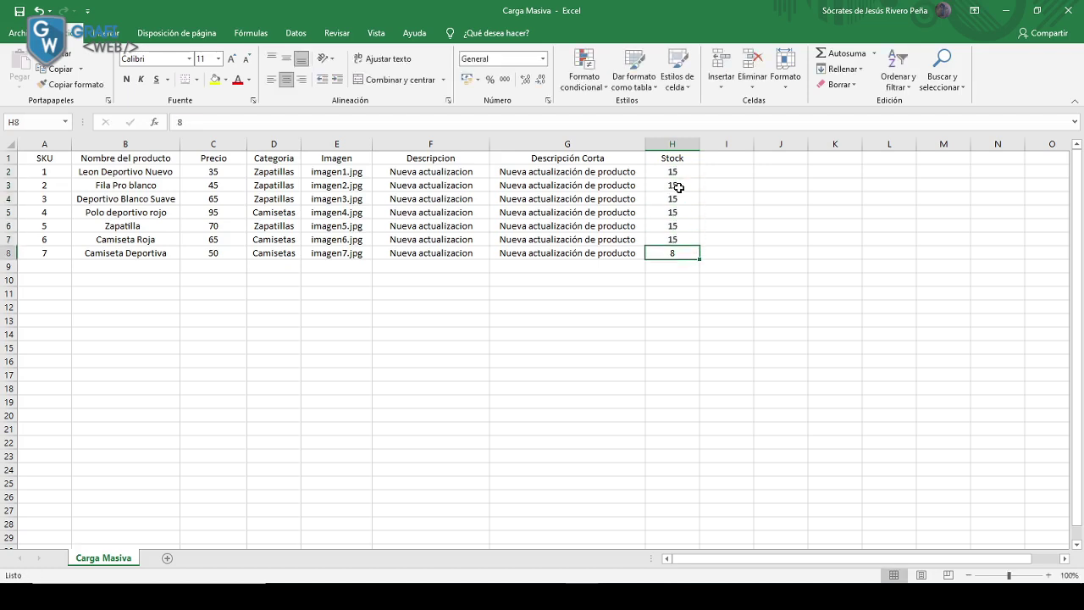
type("15")
key("Return")
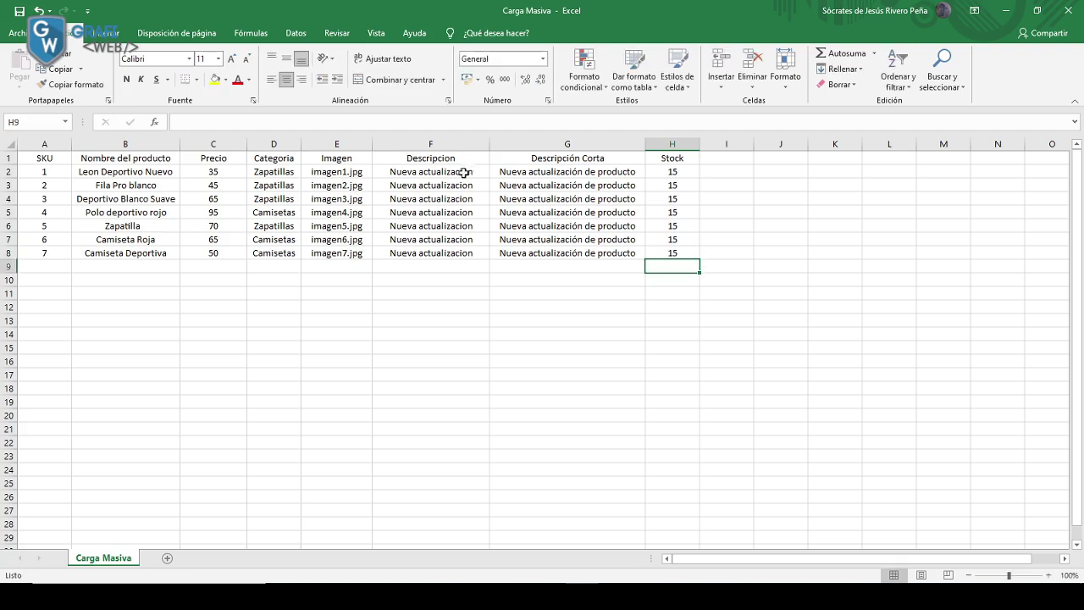
Set the prices in C2:C8 to 70, 80, 90, 100, 110, 120 and 130, from Leon Deportivo Nuevo to Camiseta Deportiva.
left_click(223, 175)
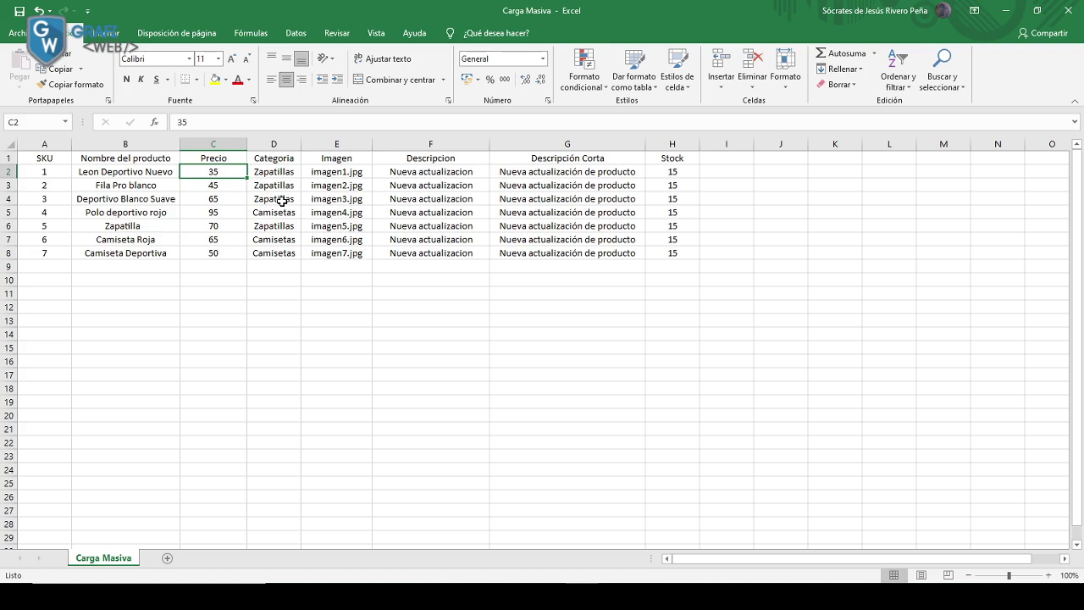
type("70")
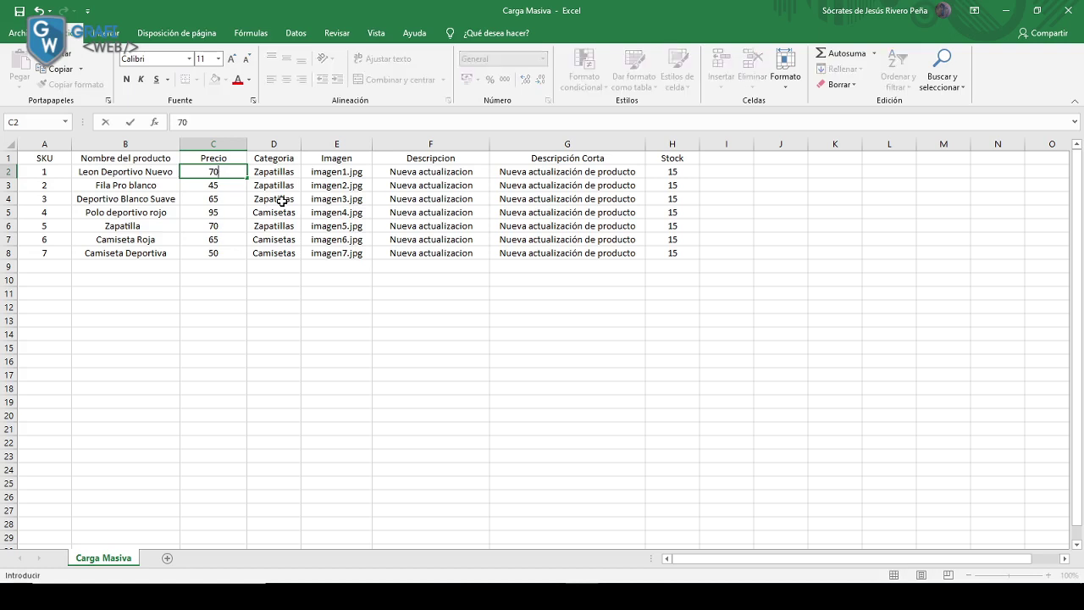
key("Return")
type("80")
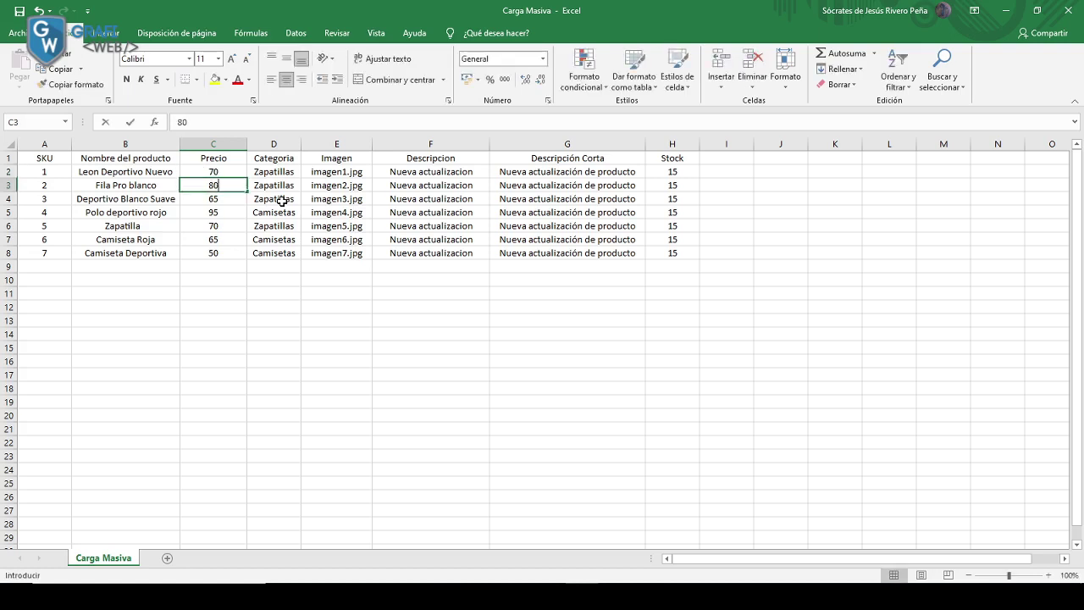
key("Return")
type("90")
key("Return")
type("400")
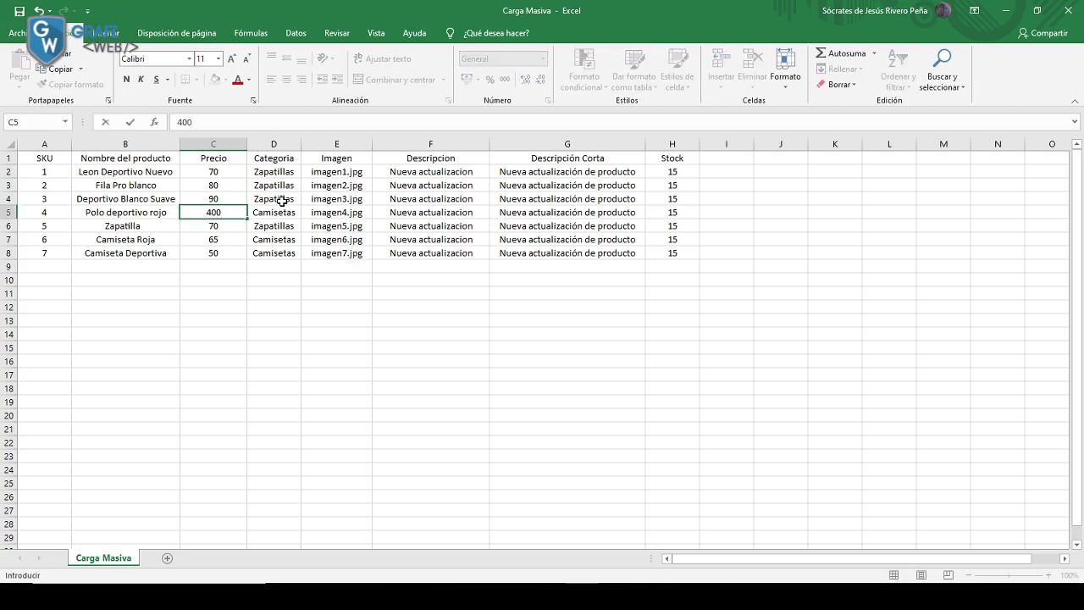
key("BackSpace")
key("BackSpace")
key("BackSpace")
key("BackSpace")
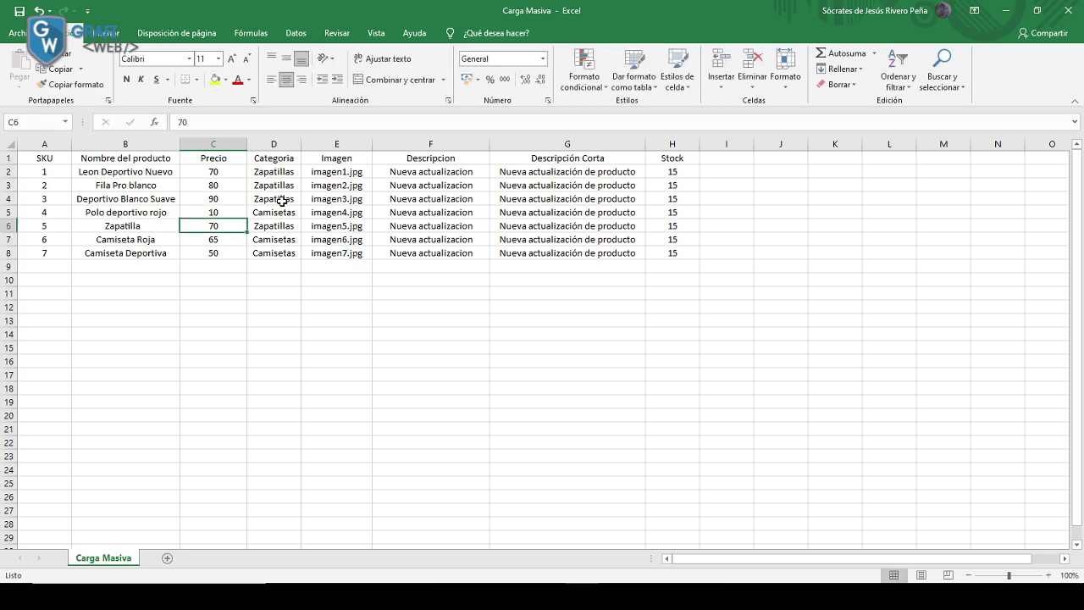
type("01")
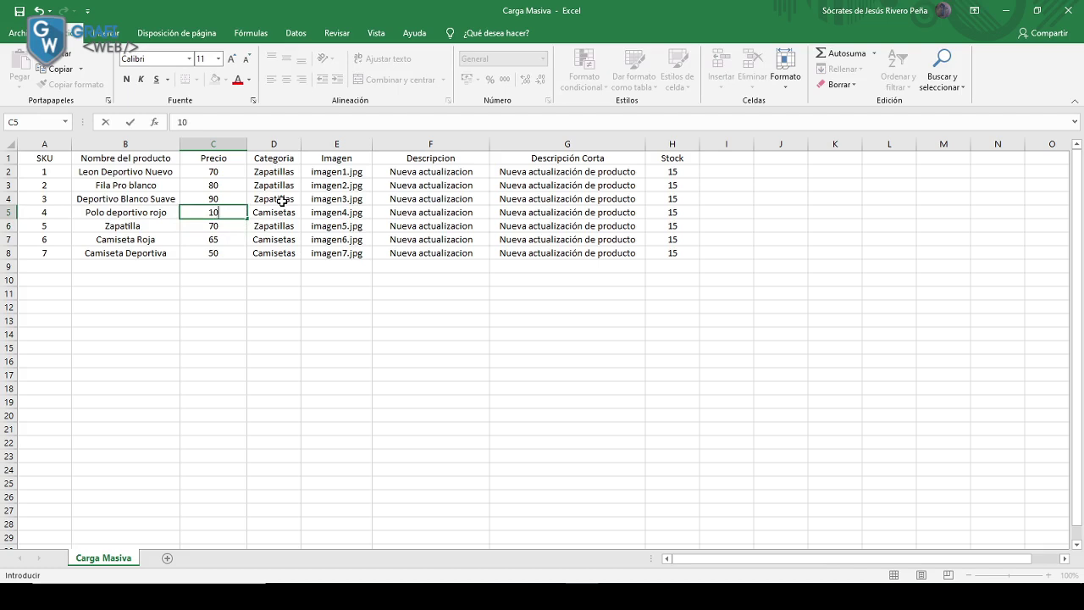
type("0")
key("Return")
type("110")
key("Return")
type("12")
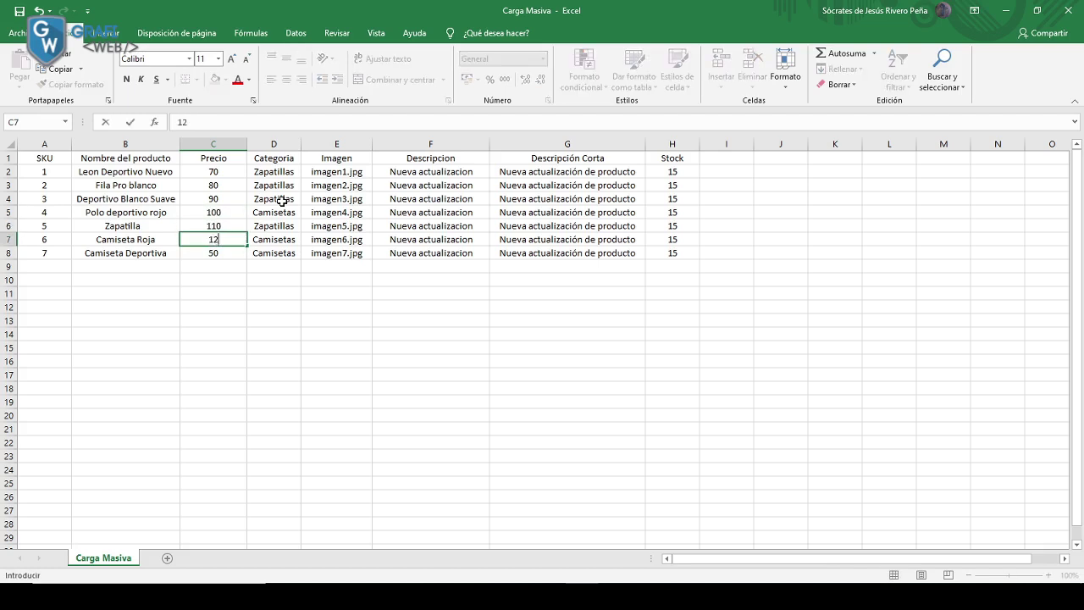
type("0")
key("Return")
type("1")
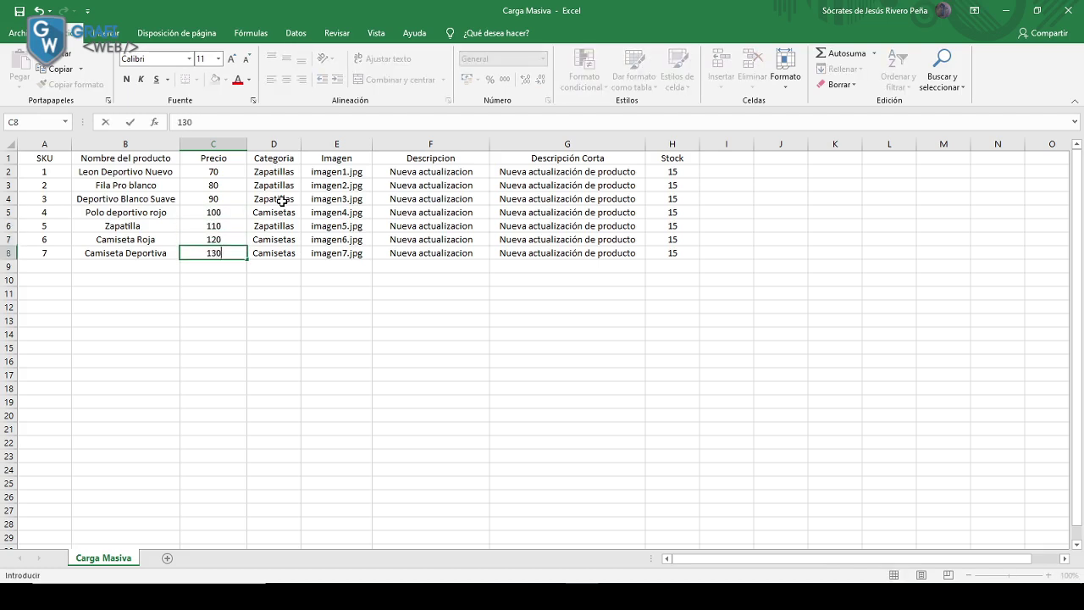
key("Return")
Switch to the WooCommerce product list in the browser, check its current stock and prices, and return to the Carga Masiva sheet.
key("alt+Tab")
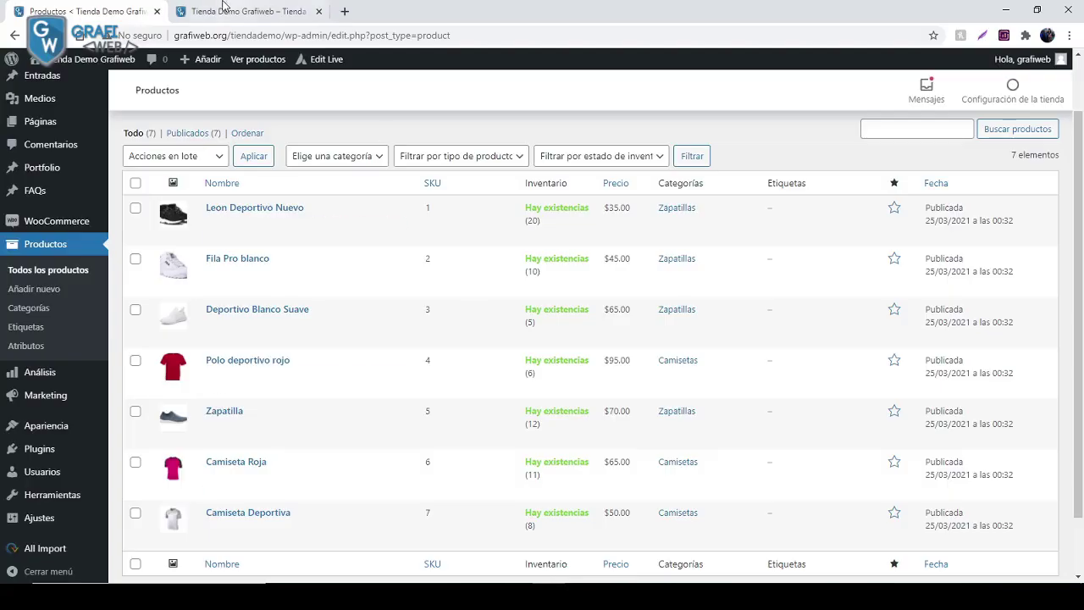
scroll(576, 195, "down", 1)
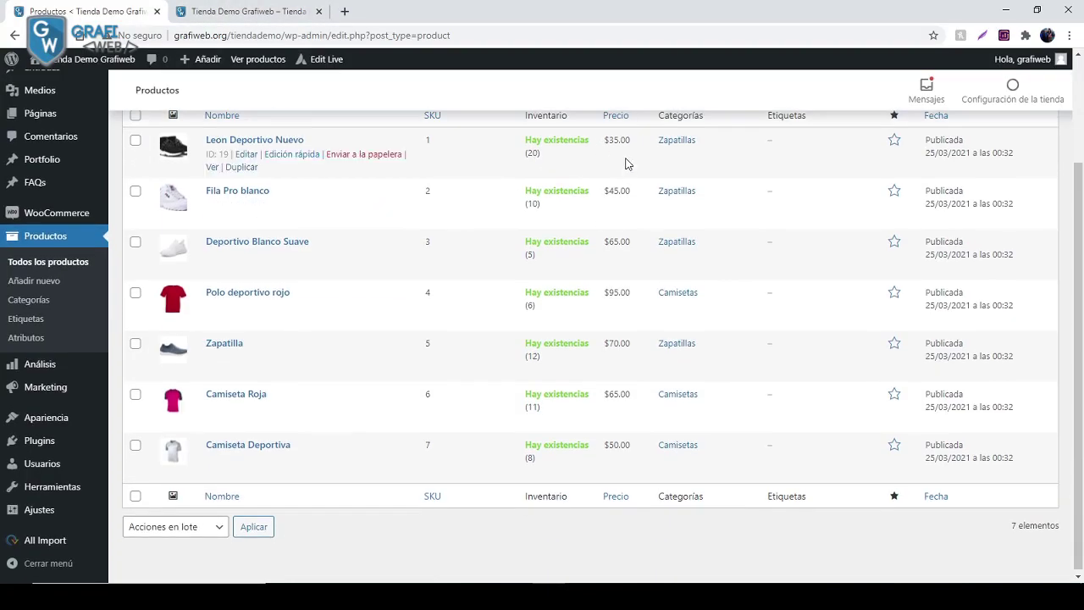
scroll(591, 203, "up", 1)
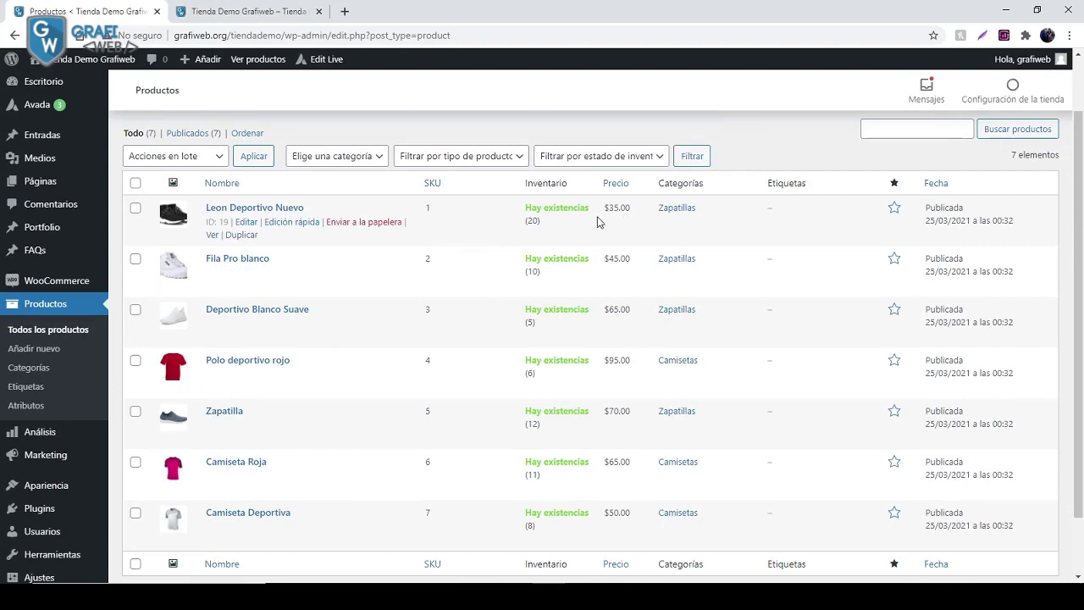
key("alt+Tab")
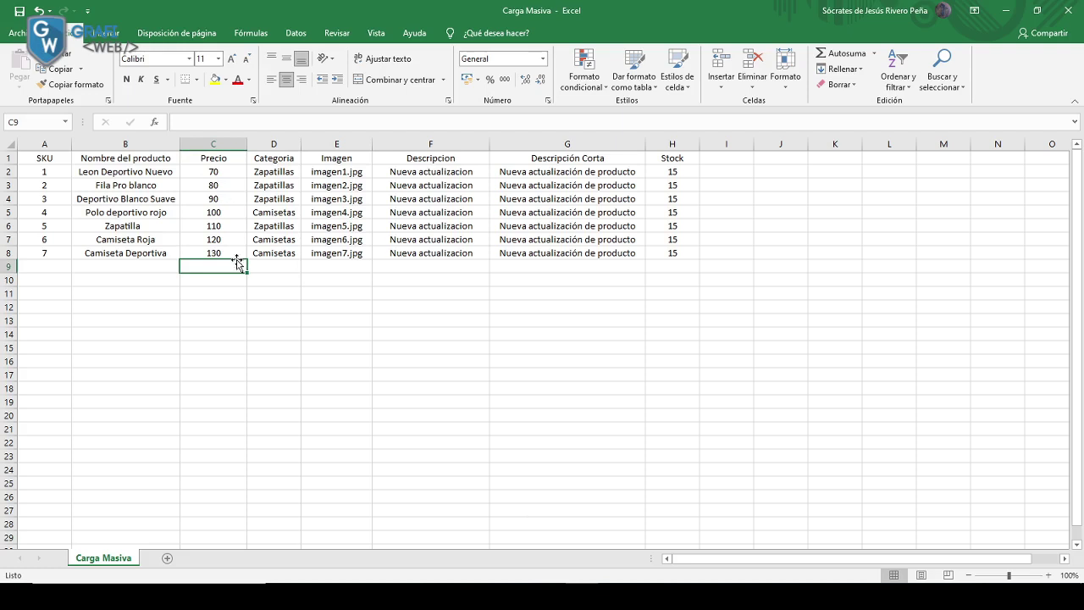
left_click(286, 295)
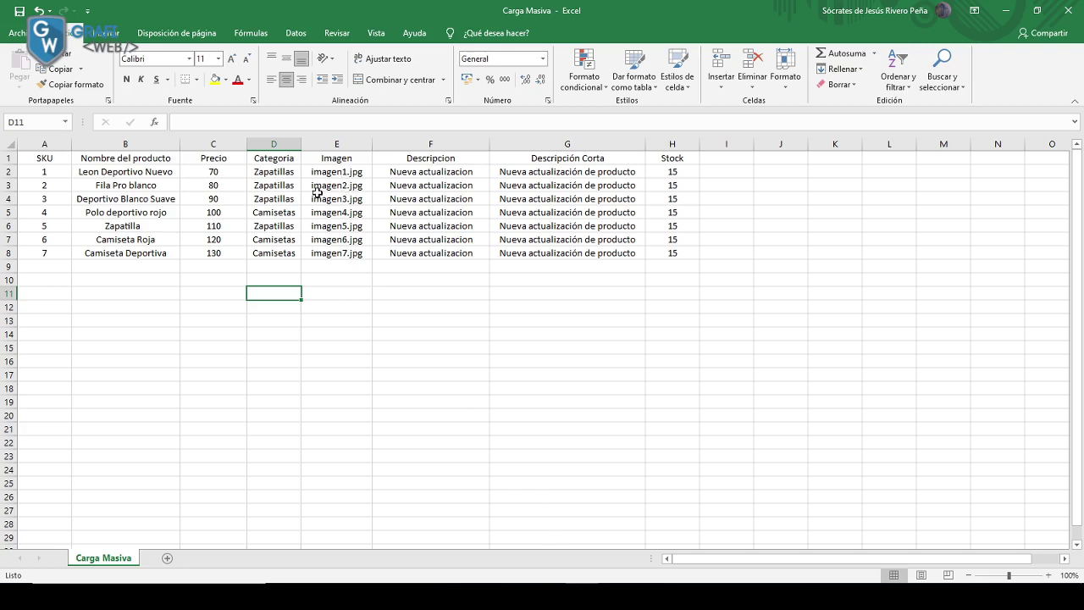
Review the image file names imagen1.jpg to imagen7.jpg in the Imagen column.
left_click_drag(339, 173, 339, 251)
left_click(343, 295)
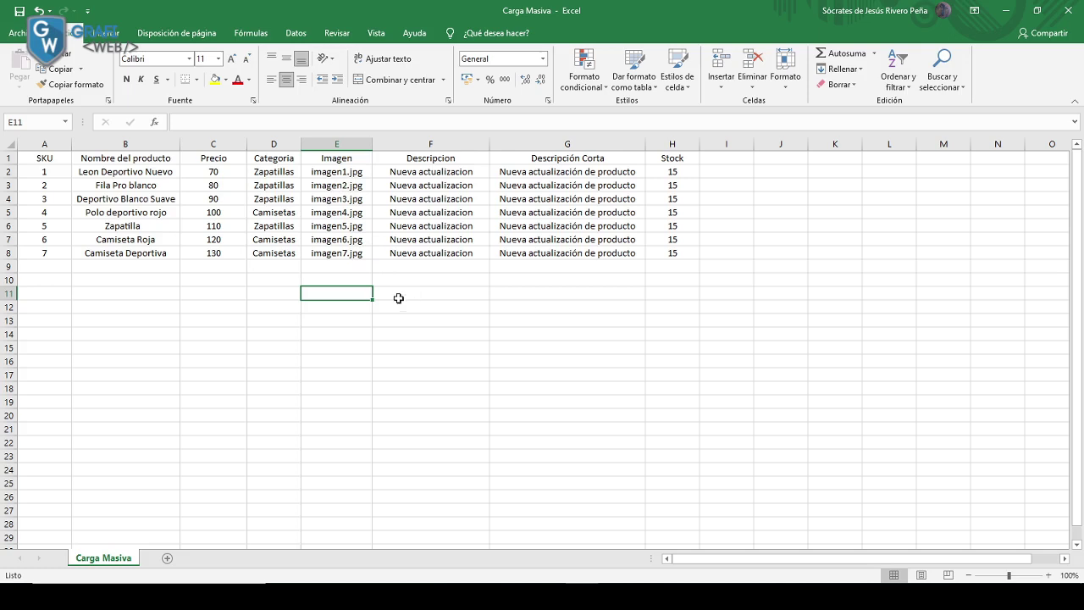
left_click_drag(346, 169, 351, 252)
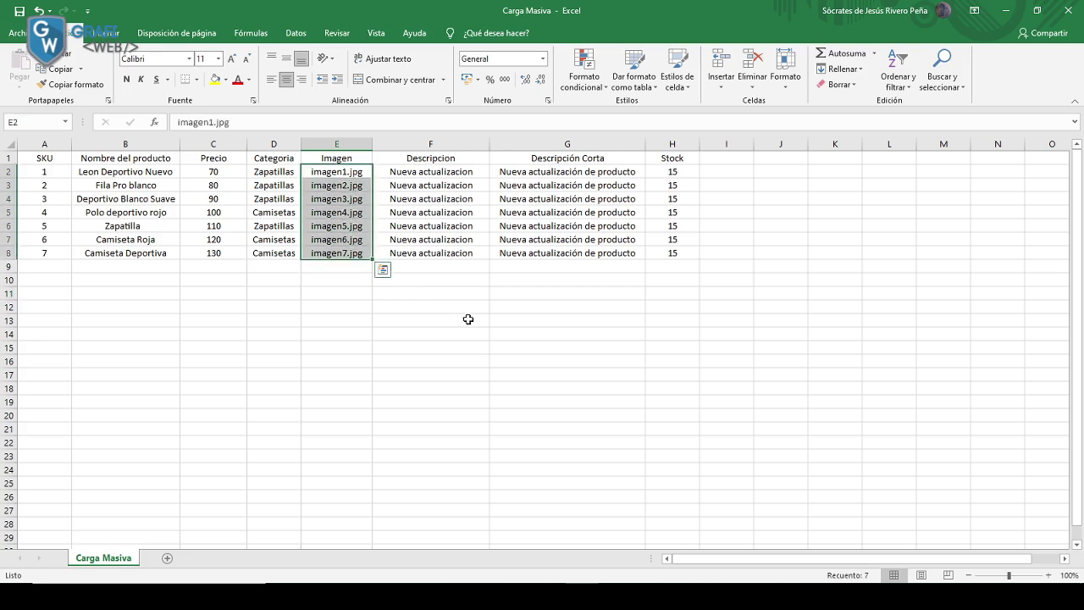
left_click(467, 319)
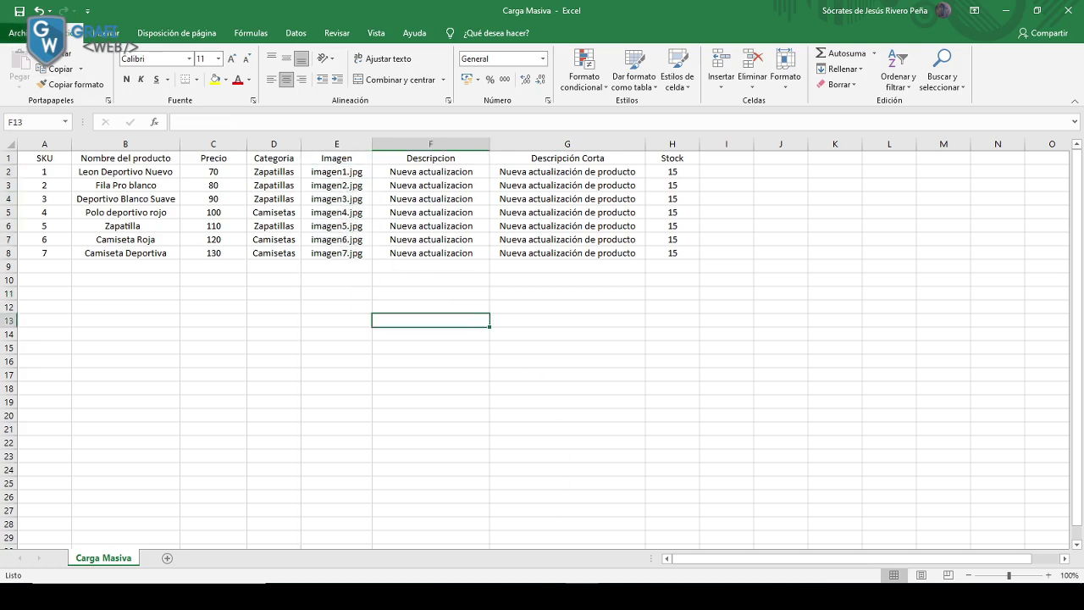
Save the sheet as Carga Masiva in the Productos Demo folder, in CSV (delimitado por comas) format.
left_click(15, 32)
left_click(64, 219)
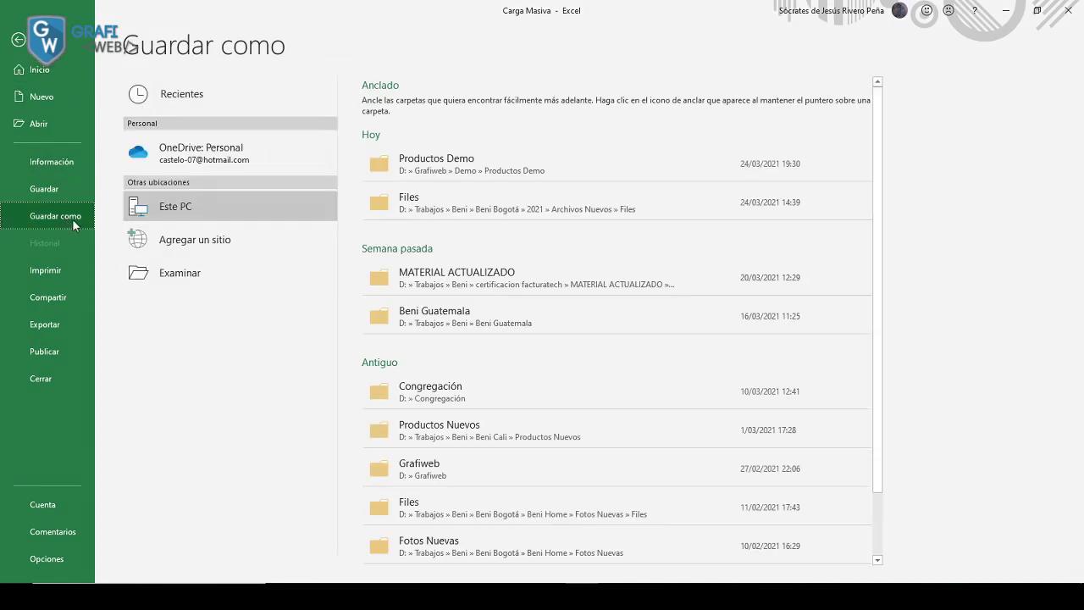
left_click(428, 175)
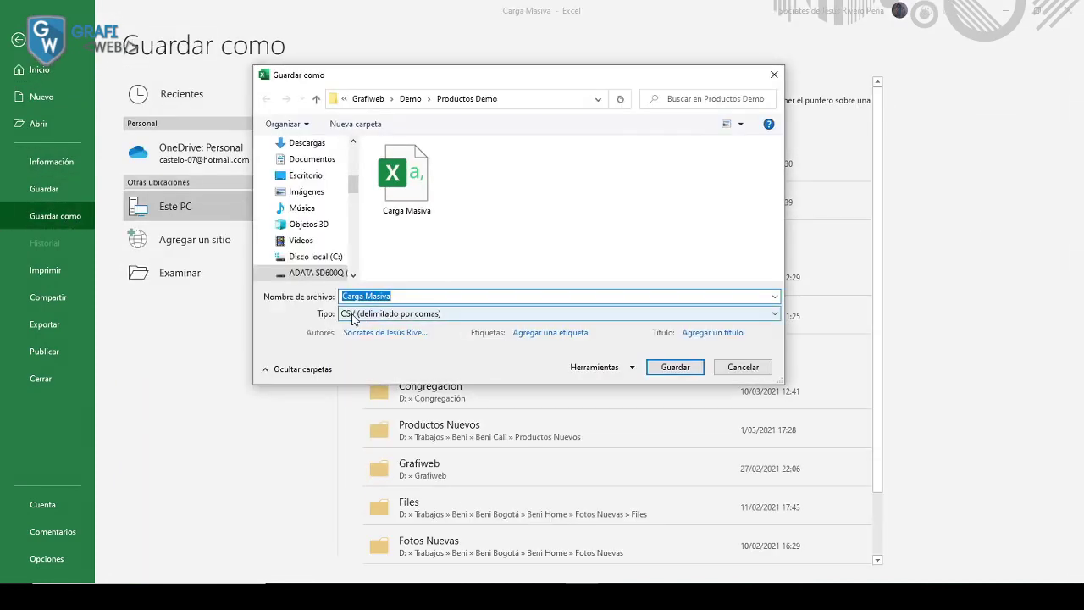
left_click(441, 318)
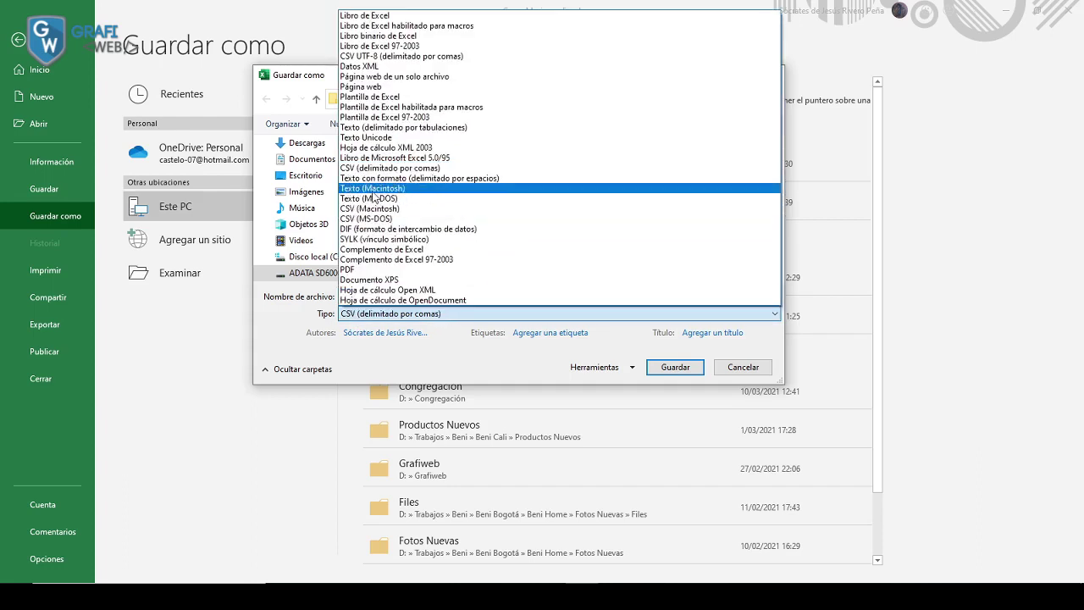
key("Escape")
key("Return")
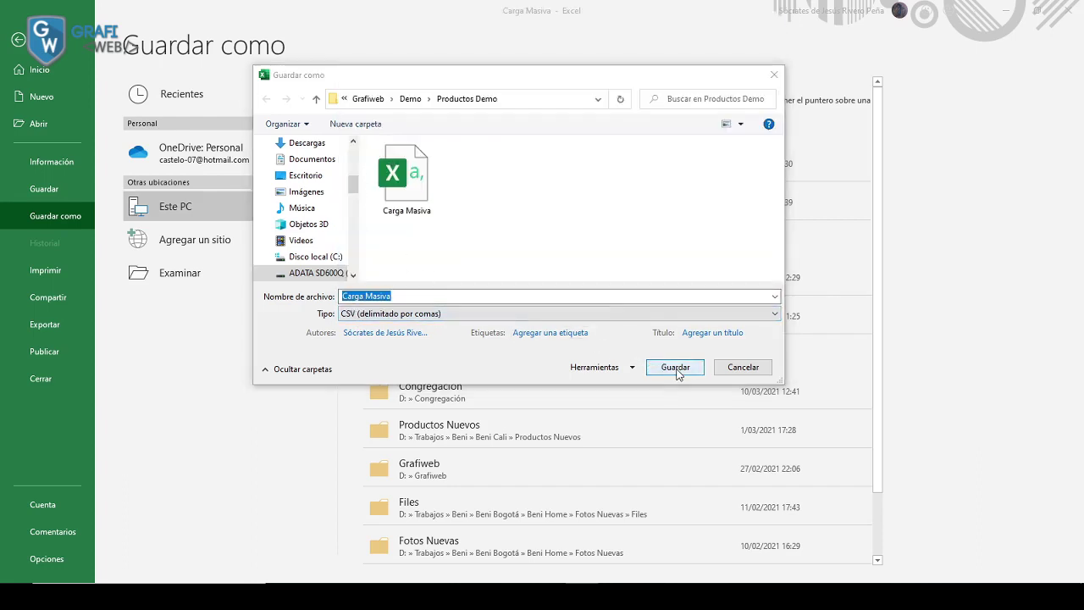
left_click(565, 299)
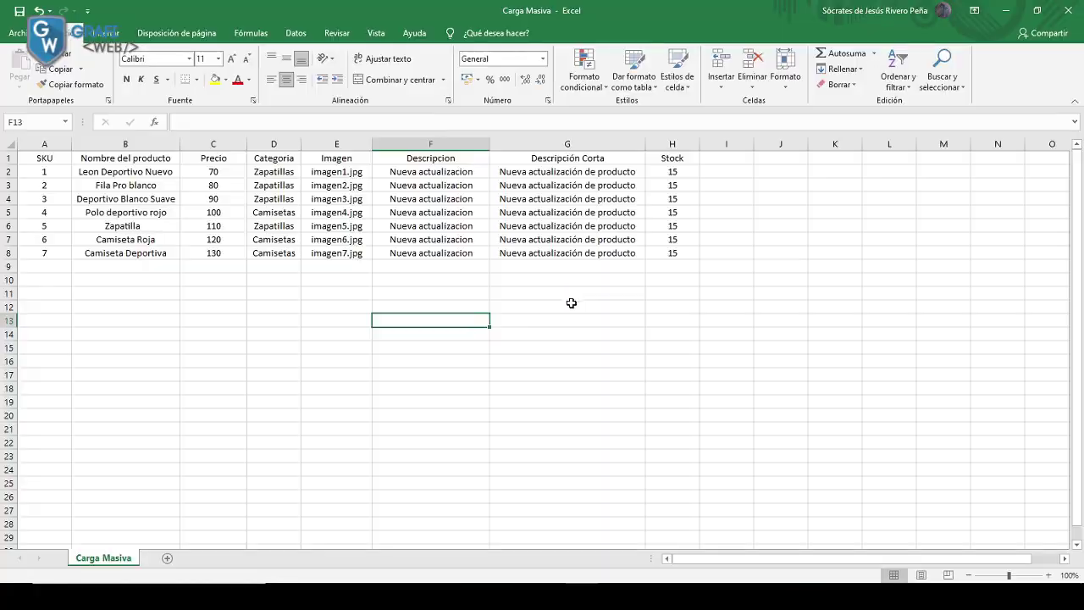
Switch to the WordPress admin, start a new WP All Import import and upload the CSV file Carga Masiva from Productos Demo.
key("alt+Tab")
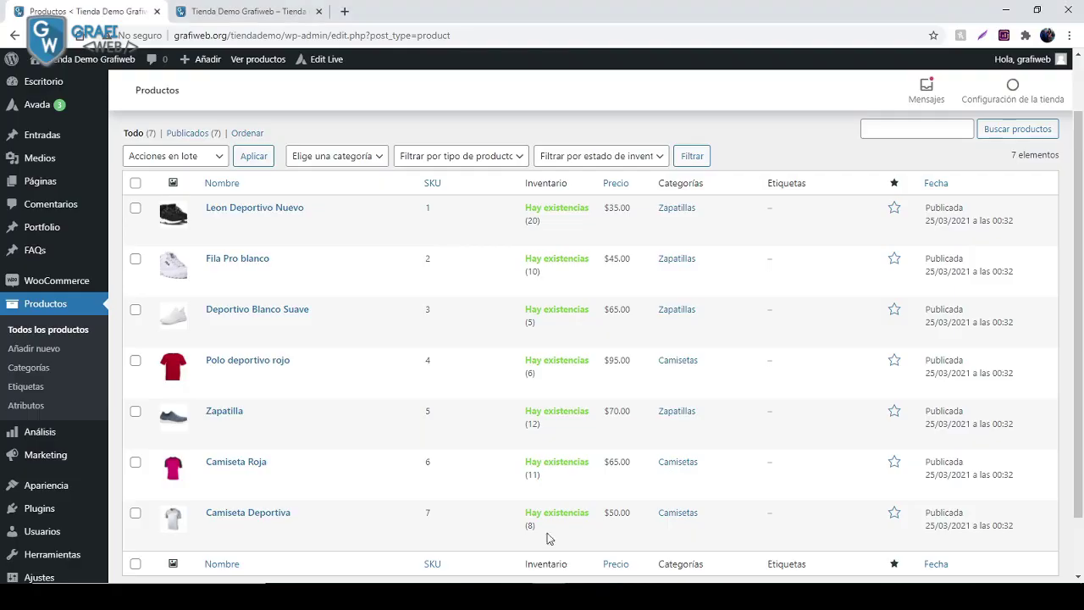
scroll(80, 339, "down", 2)
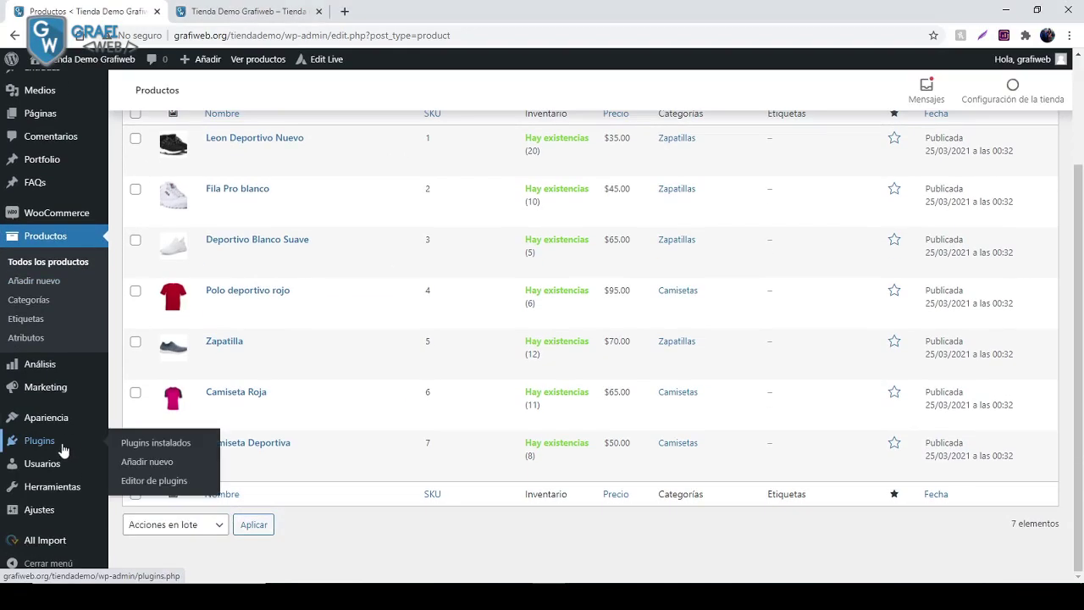
mouse_move(57, 547)
left_click(149, 460)
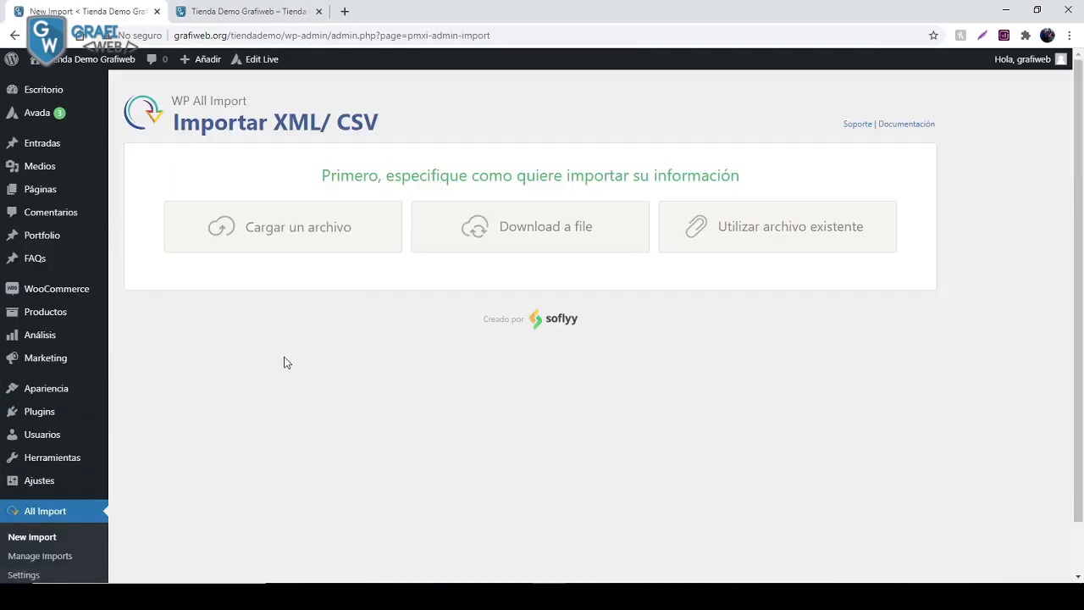
left_click(303, 247)
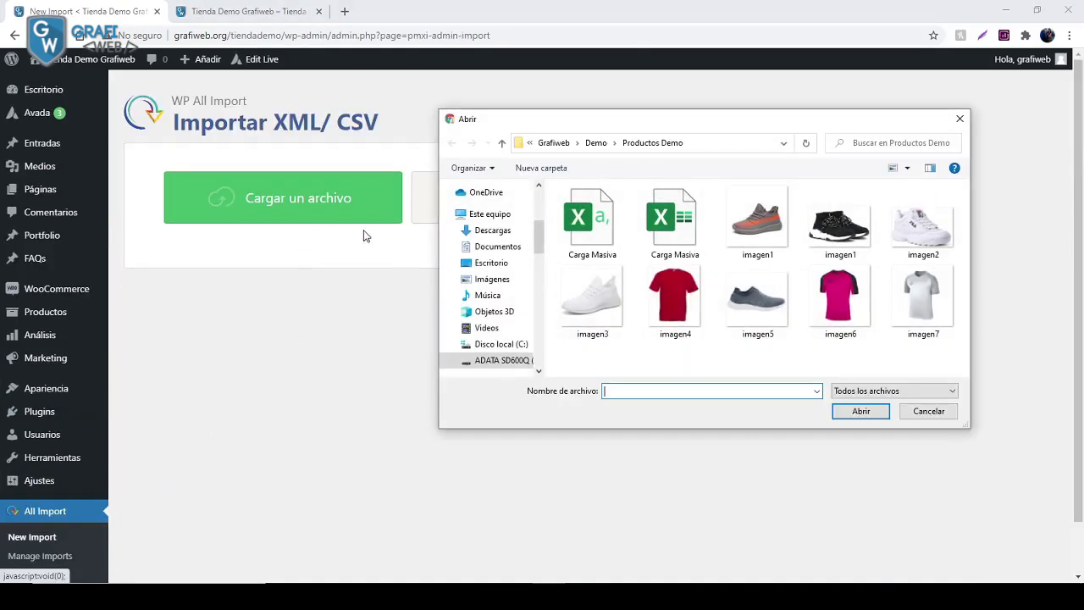
left_click(586, 227)
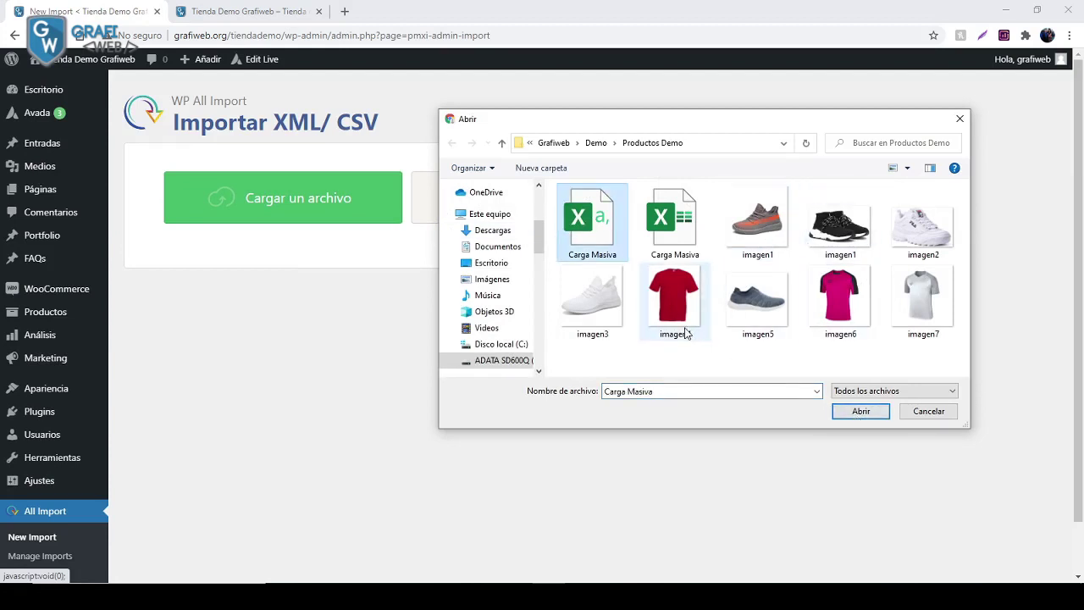
left_click(859, 414)
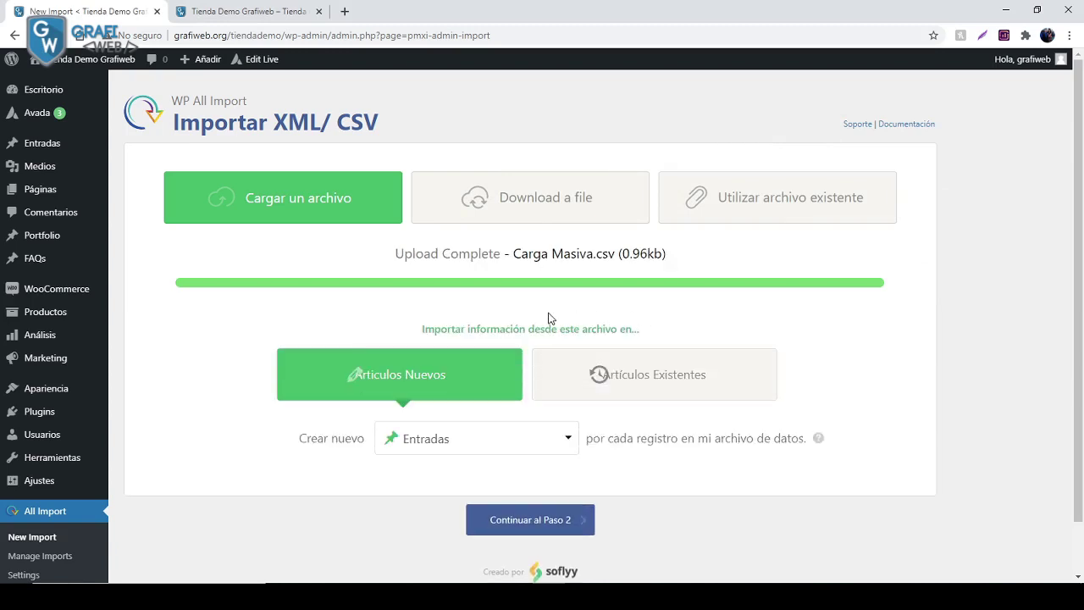
Set the import to update existing WooCommerce Productos and continue to step 2.
scroll(548, 318, "down", 1)
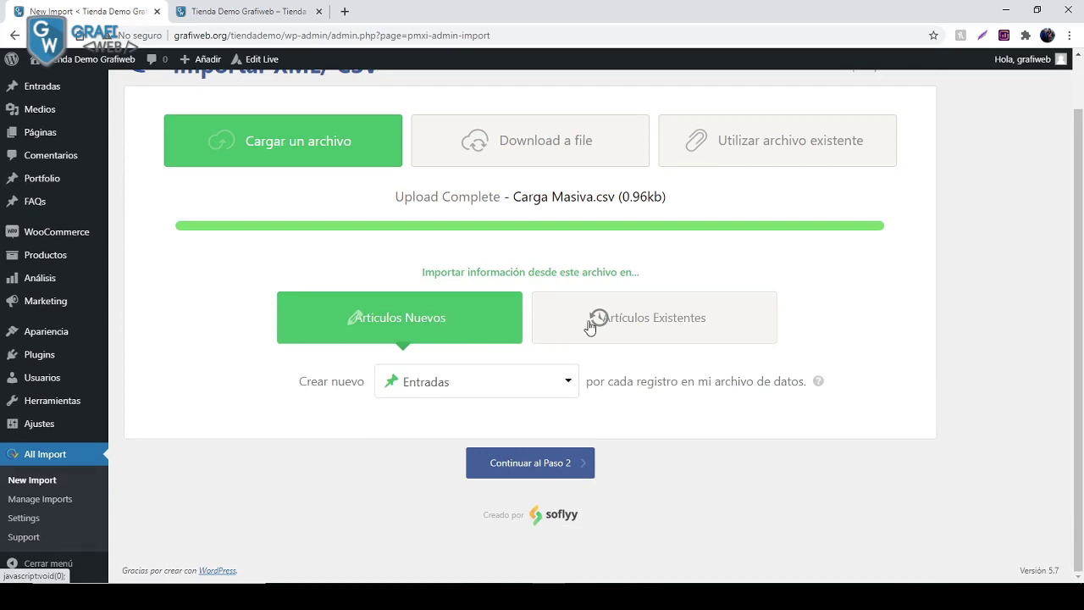
left_click(647, 329)
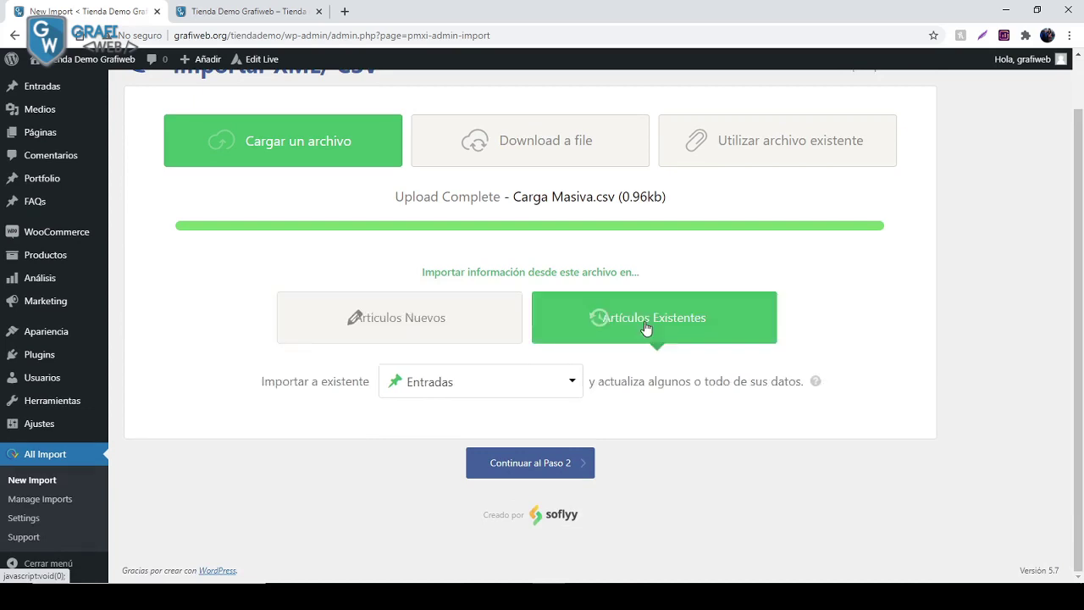
left_click(531, 382)
scroll(514, 394, "down", 2)
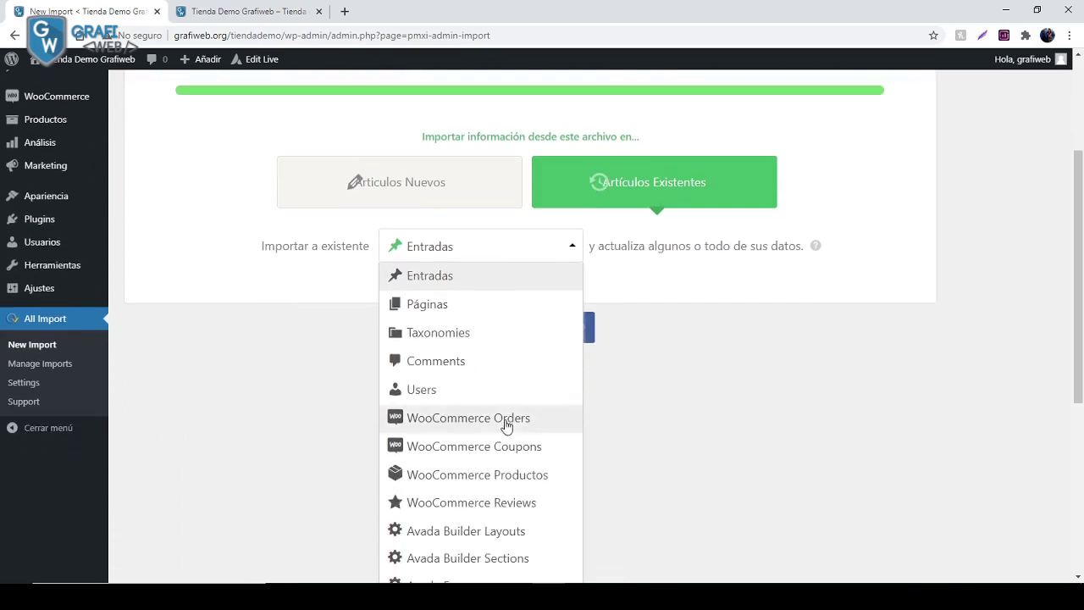
left_click(470, 477)
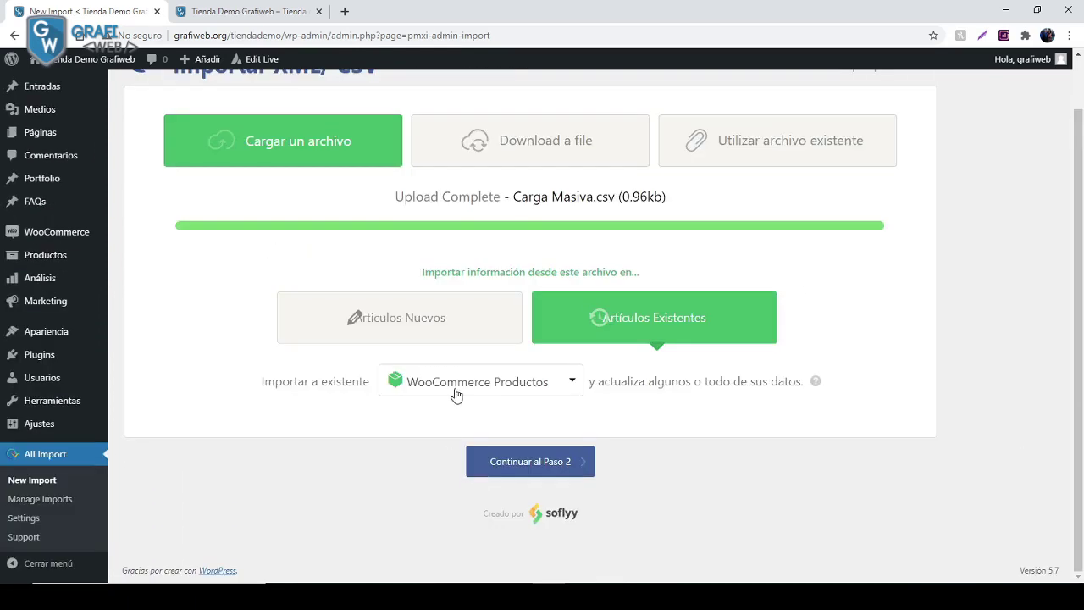
left_click(531, 461)
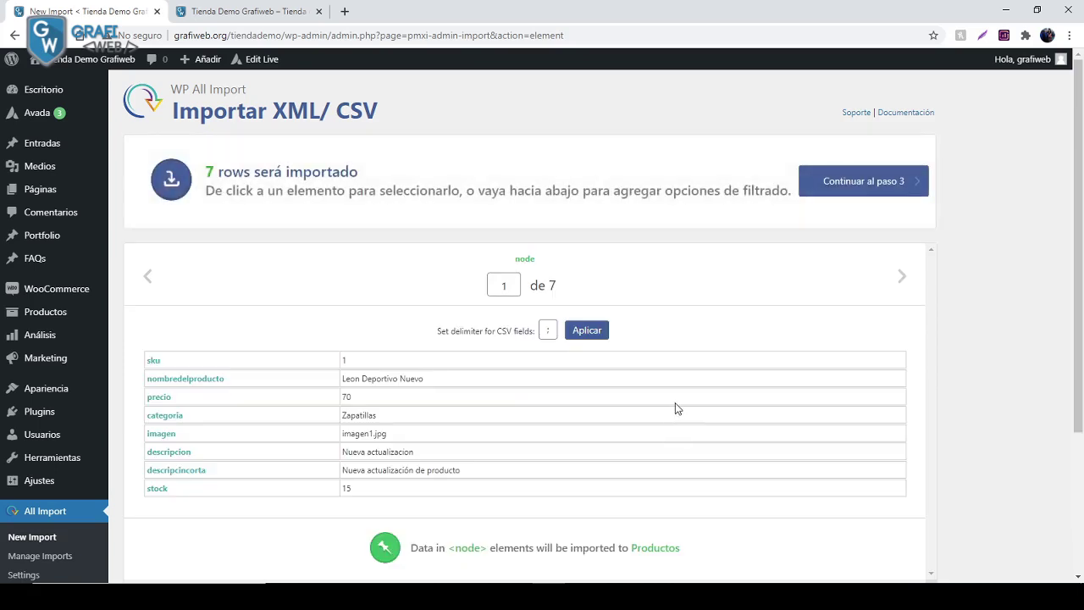
Review the fields of the first record in the Carga Masiva file and continue to step 3.
scroll(644, 299, "down", 1)
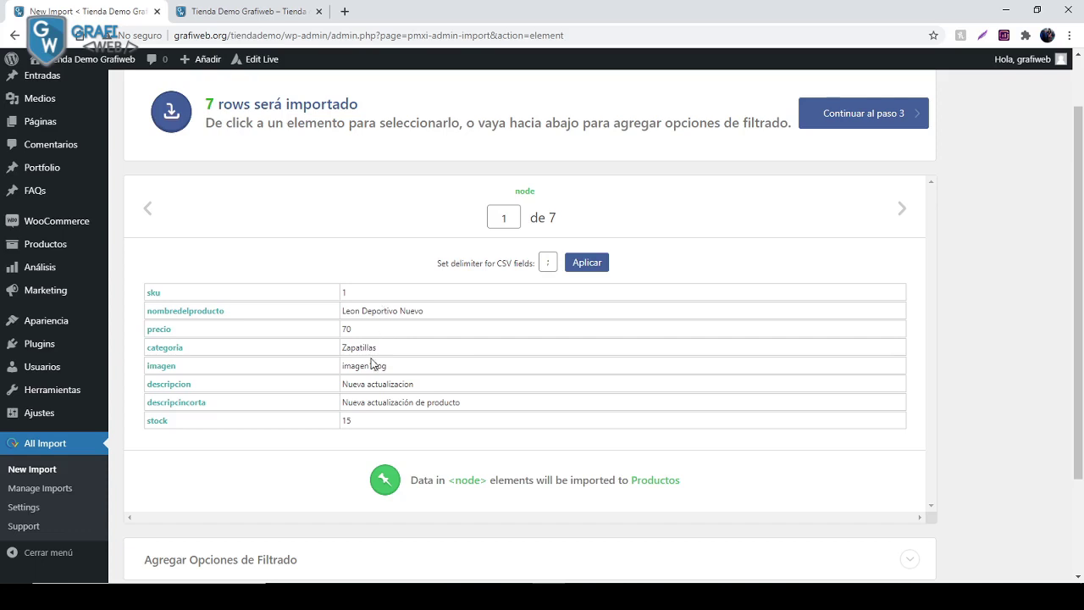
scroll(371, 362, "down", 3)
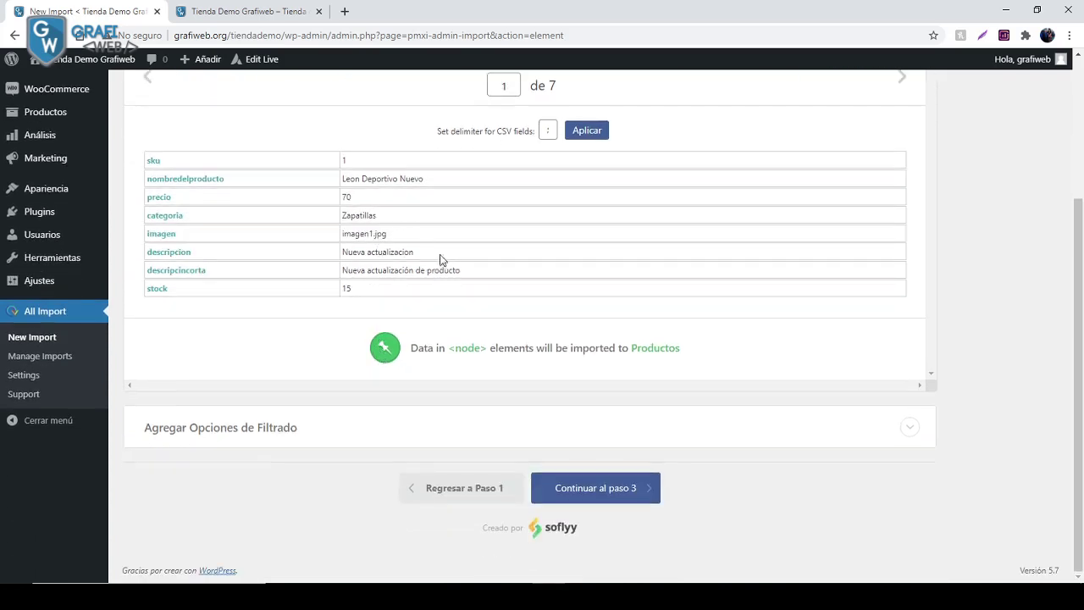
left_click(607, 491)
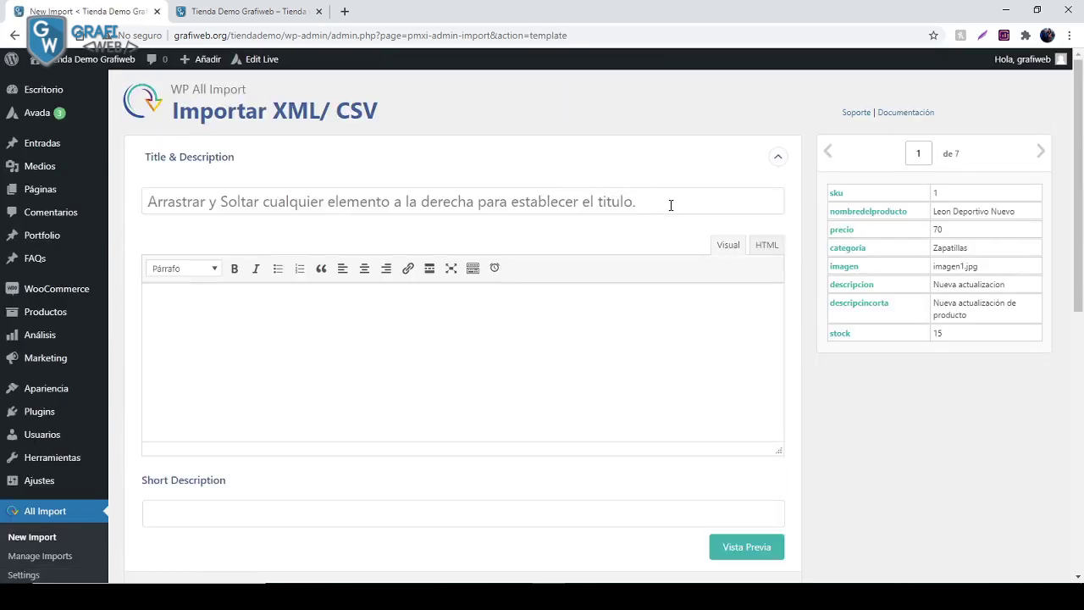
Map nombredelproducto to the product title and descripcion to the main description.
scroll(726, 306, "down", 2)
scroll(721, 317, "up", 2)
left_click_drag(877, 212, 355, 194)
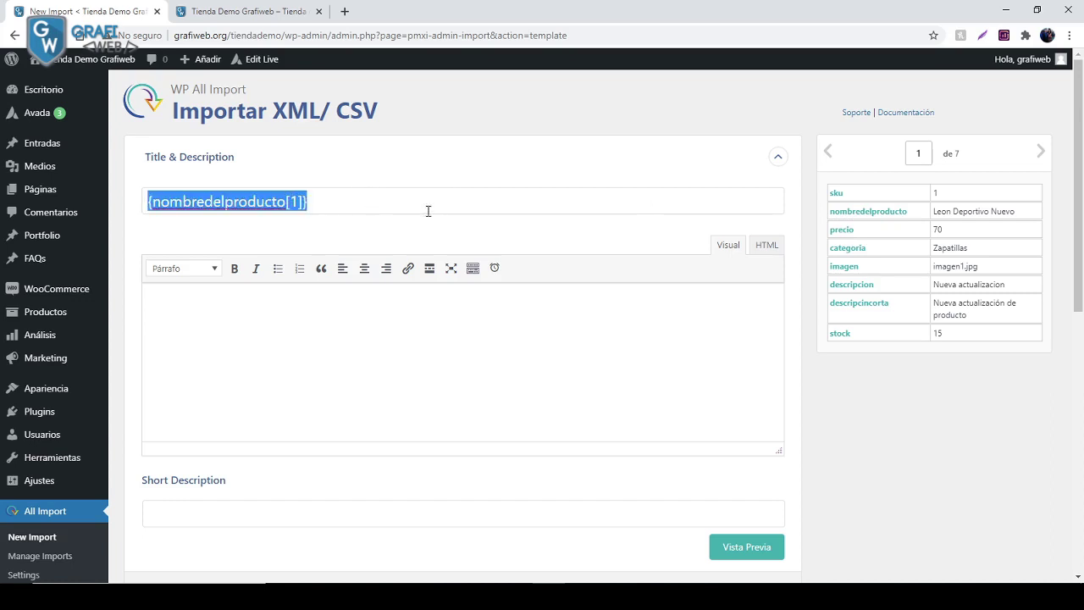
left_click(286, 303)
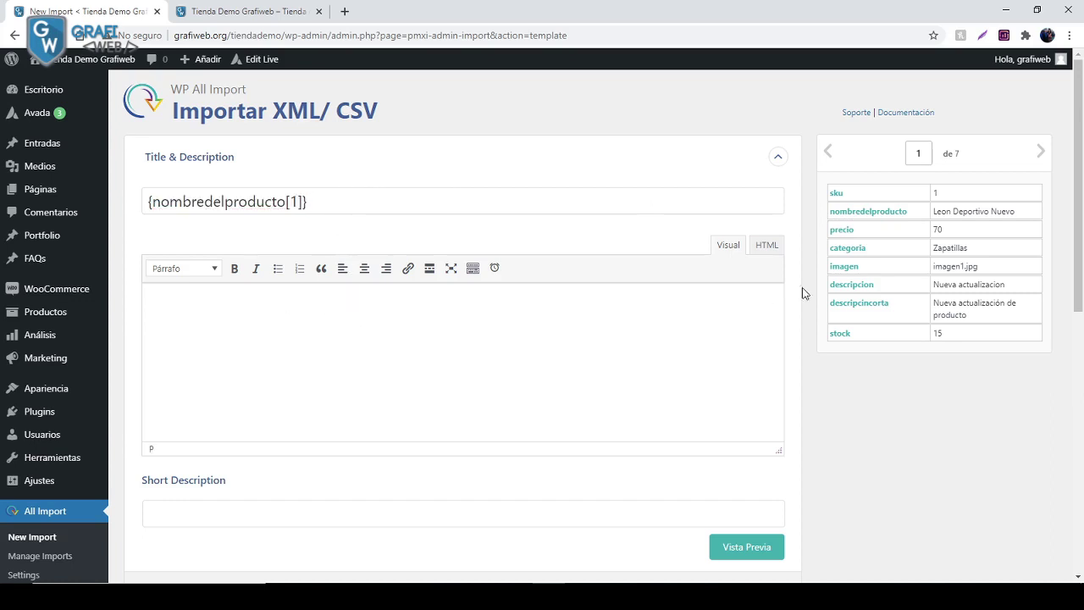
left_click_drag(858, 291, 416, 303)
scroll(416, 302, "down", 2)
left_click_drag(844, 240, 327, 197)
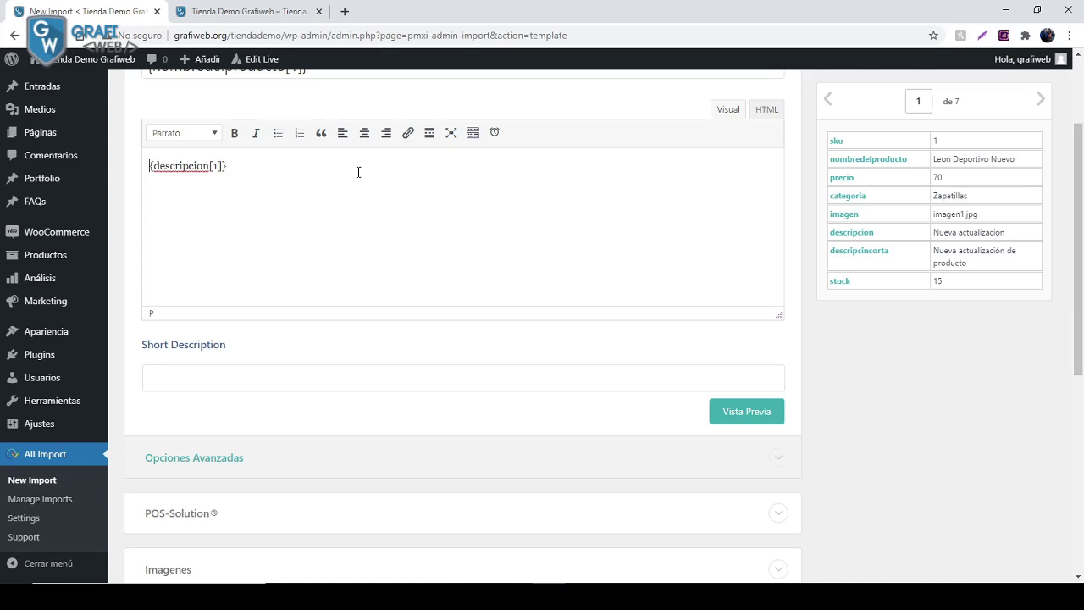
Insert the text "Hola esta es la descripción: " before the {descripcion[1]} placeholder in the main description.
type("Hola")
type(" esta e")
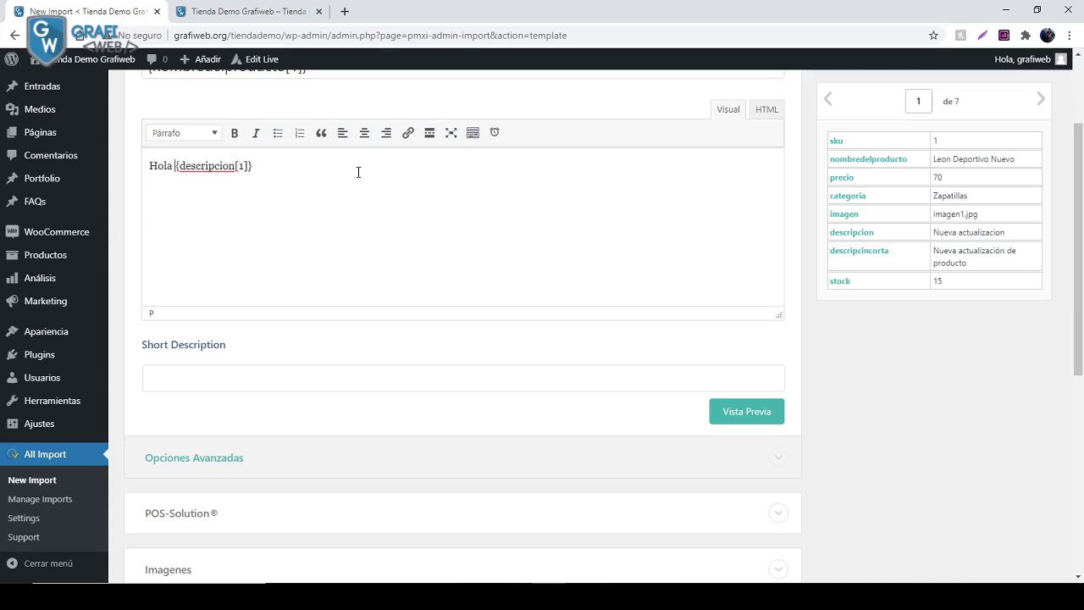
type("s la desc")
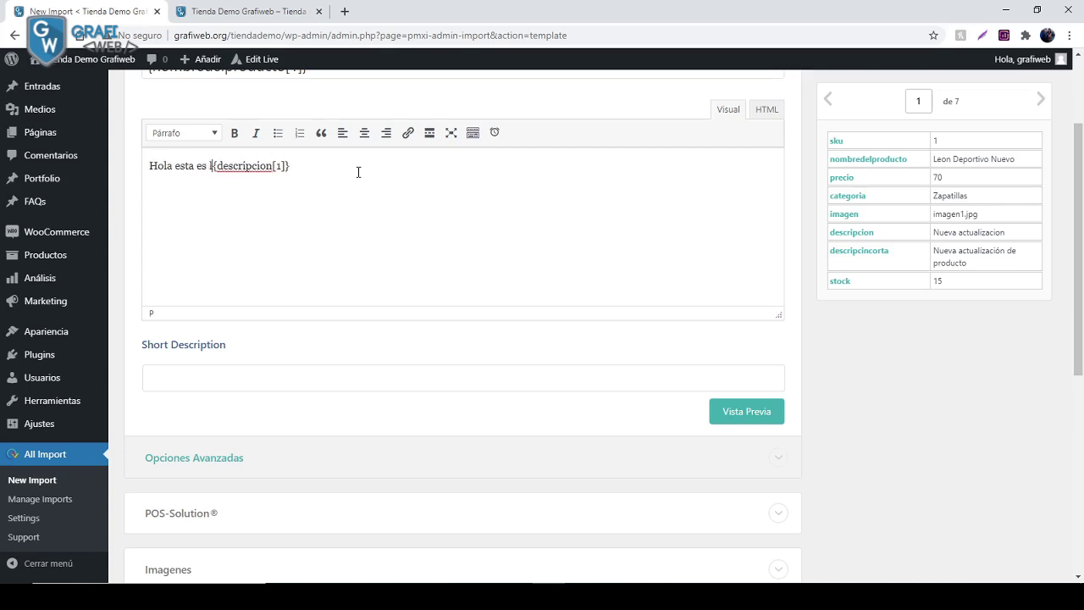
type("ri")
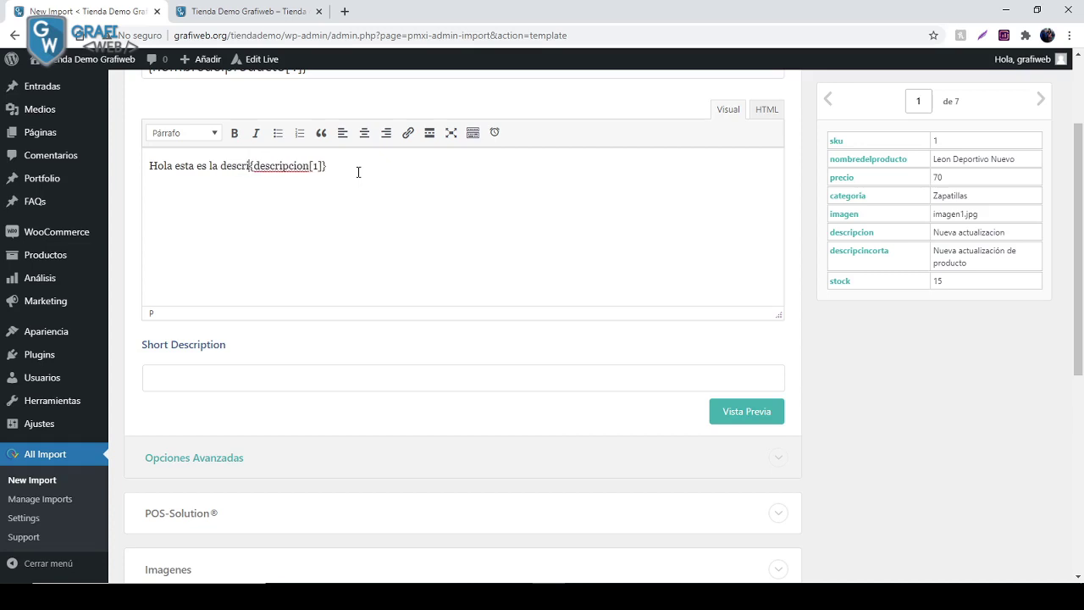
type("pción:")
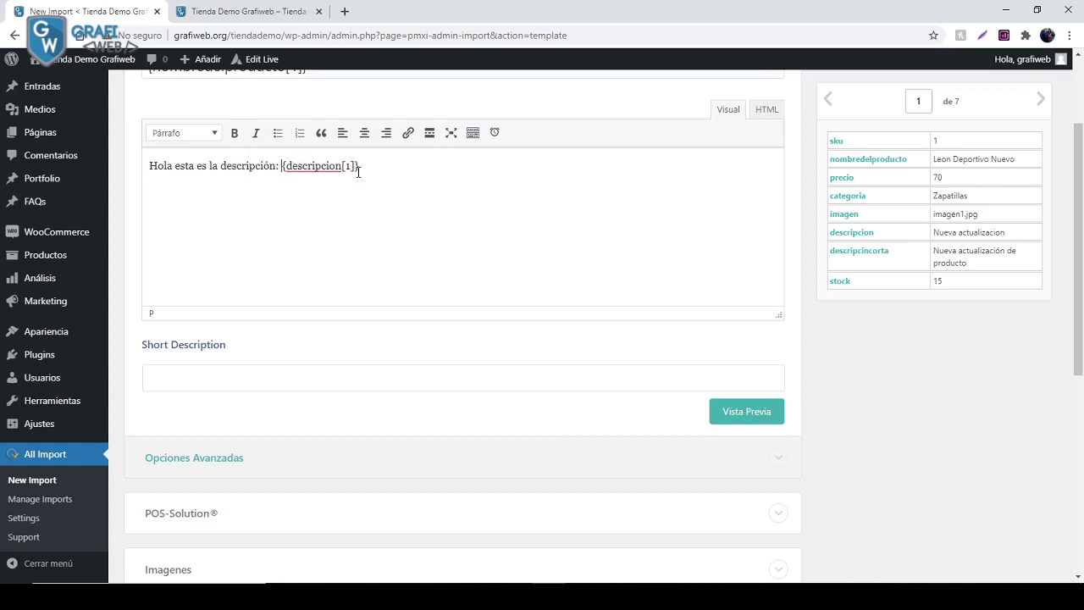
left_click_drag(163, 166, 284, 167)
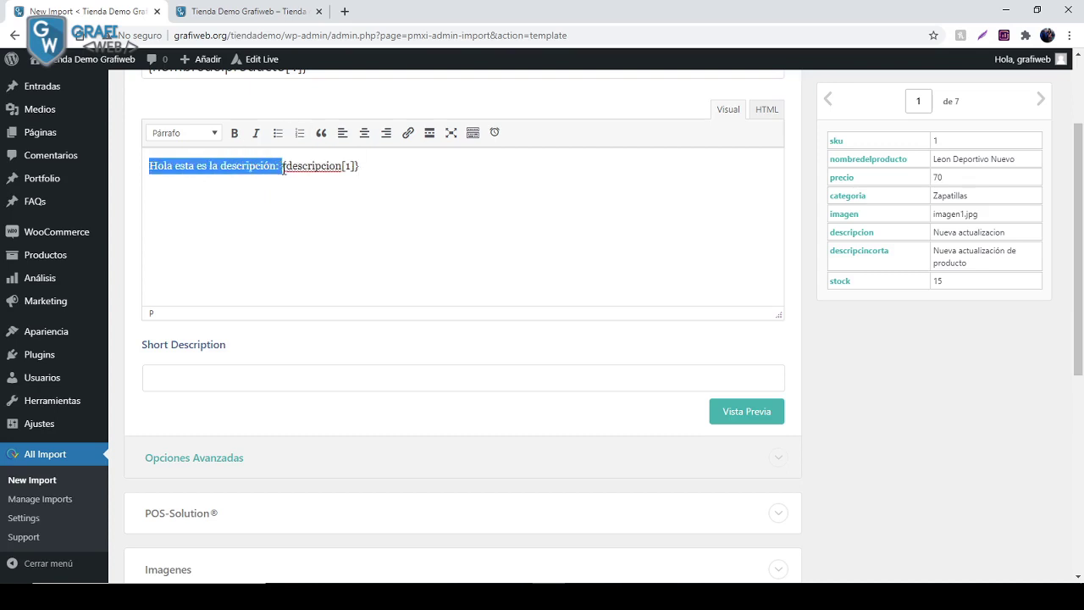
left_click_drag(362, 168, 286, 165)
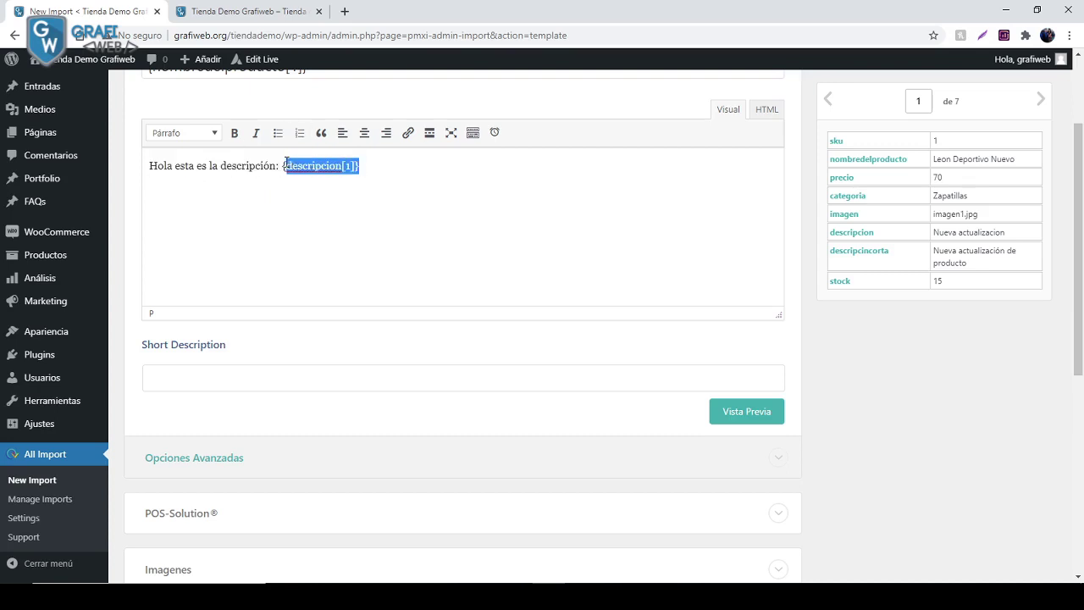
left_click(368, 168)
Check the Carga Masiva sheet in Excel, return to the import template and map descripcincorta to the Short Description.
left_click(531, 583)
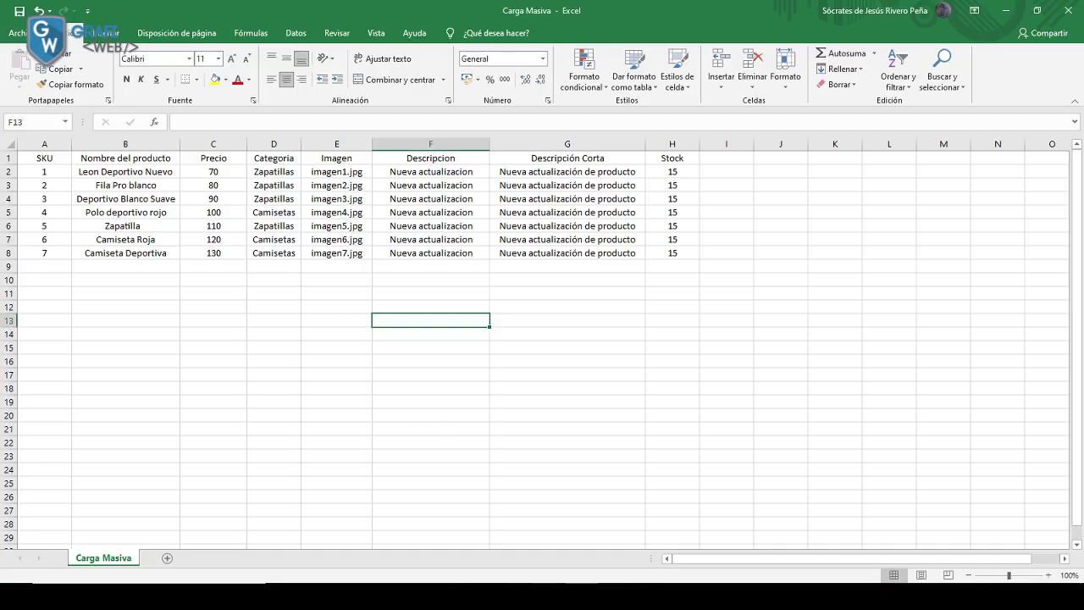
key("alt+Tab")
mouse_move(283, 167)
left_mouse_down()
mouse_move(162, 166)
mouse_move(281, 166)
left_mouse_up()
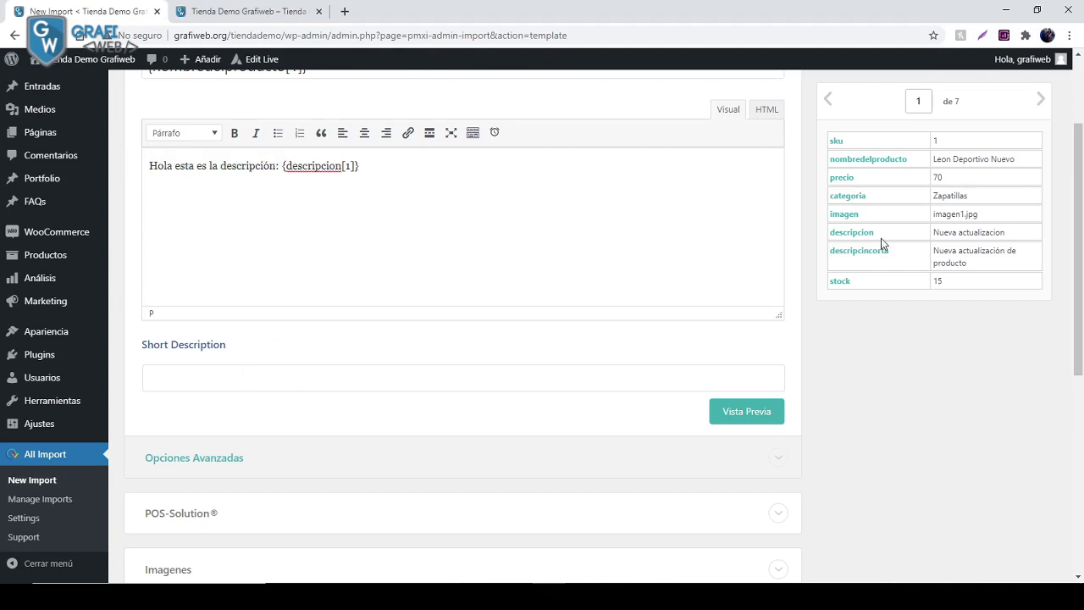
left_click_drag(877, 250, 199, 379)
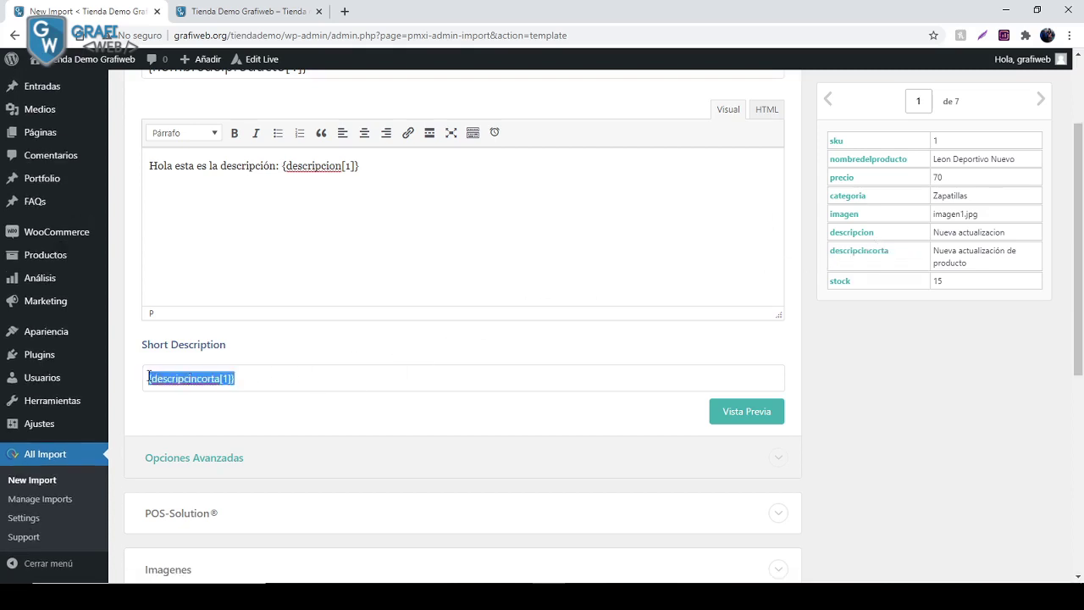
left_click(448, 423)
Expand the POS-Solution section and map sku to SKU and precio to Regular Price in the general product data.
scroll(445, 418, "down", 2)
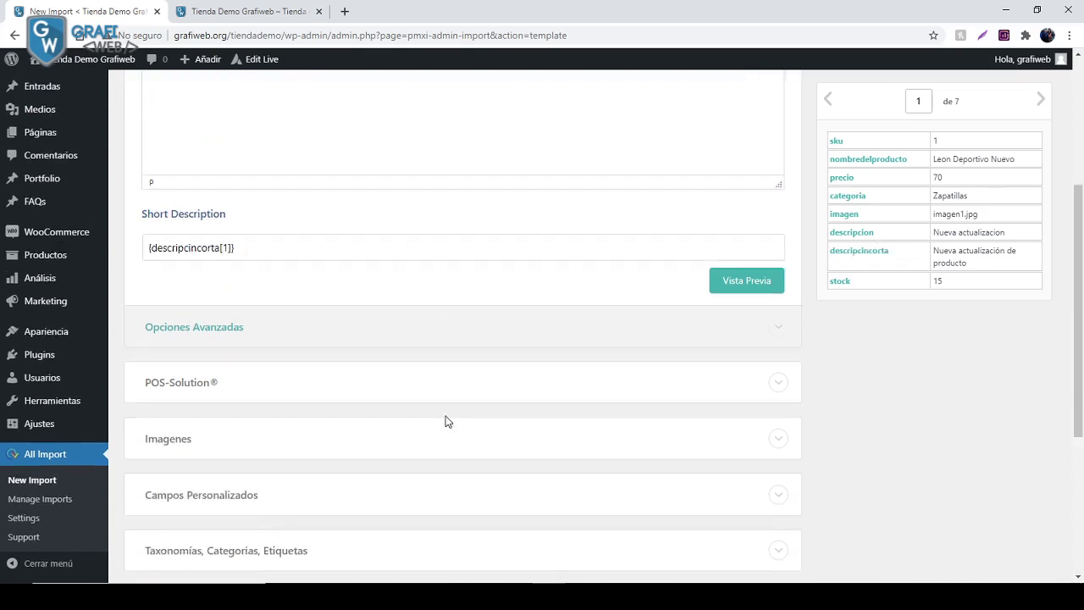
left_click(185, 319)
scroll(184, 322, "down", 2)
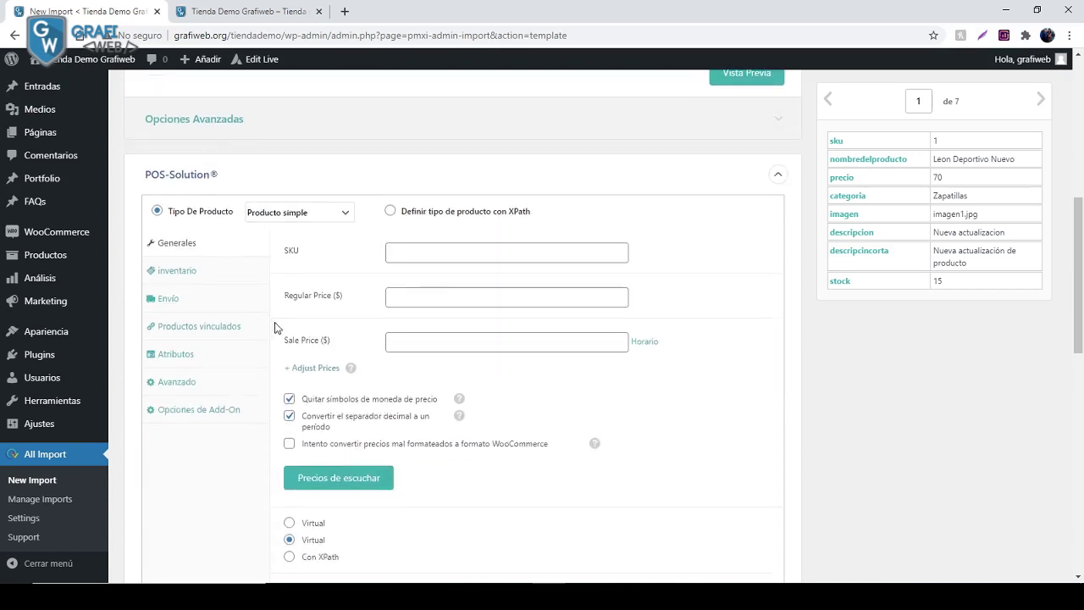
left_click_drag(864, 146, 445, 254)
left_click_drag(822, 185, 466, 293)
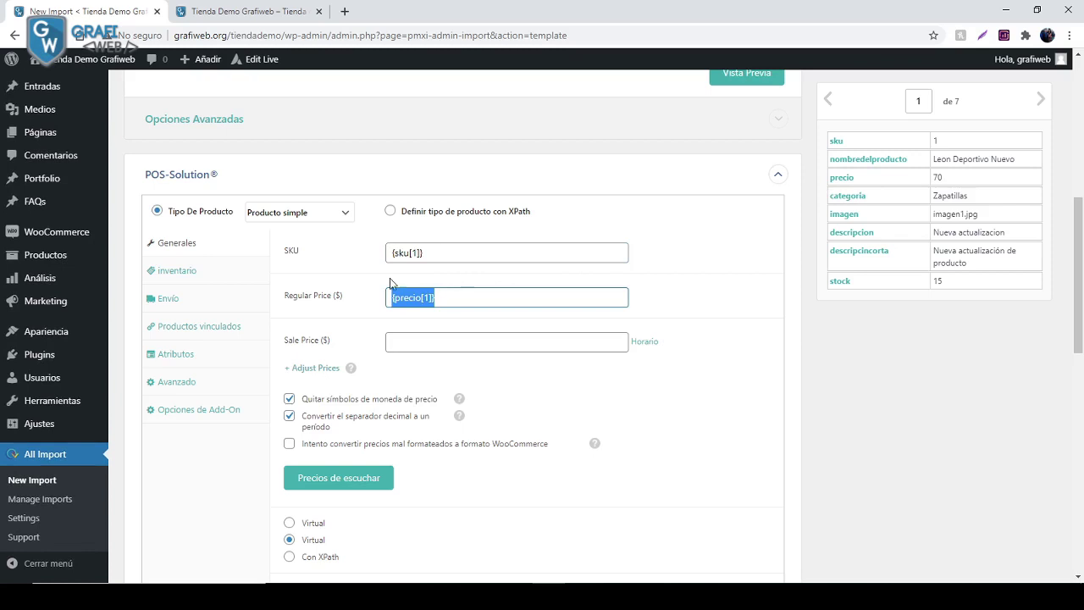
Open the product's inventory settings and examine the stock management, stock status, backorder and individual sale options.
left_click(182, 277)
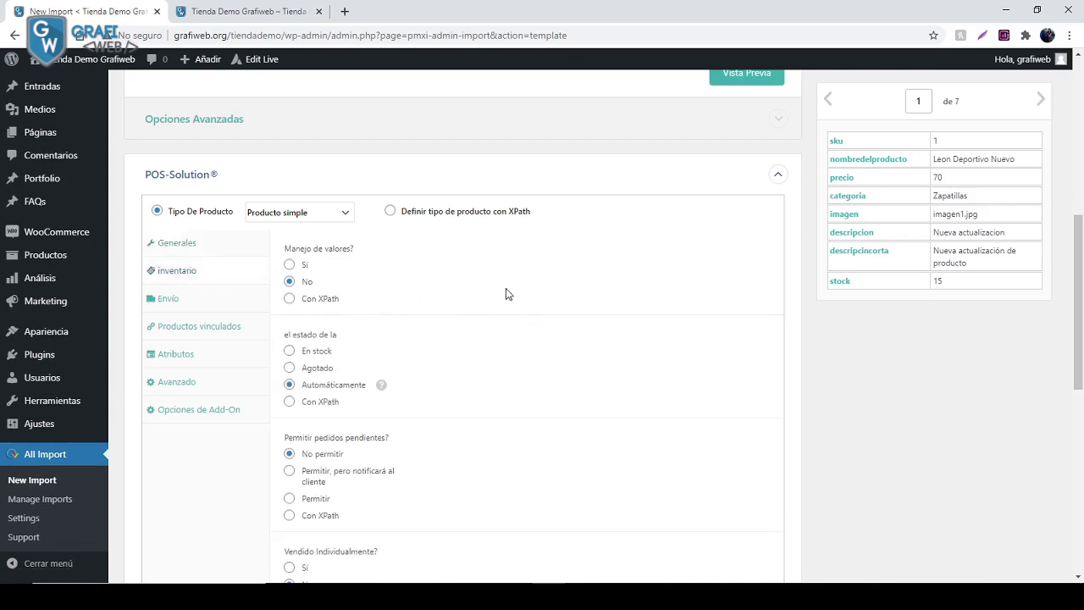
scroll(429, 293, "down", 2)
scroll(387, 390, "up", 2)
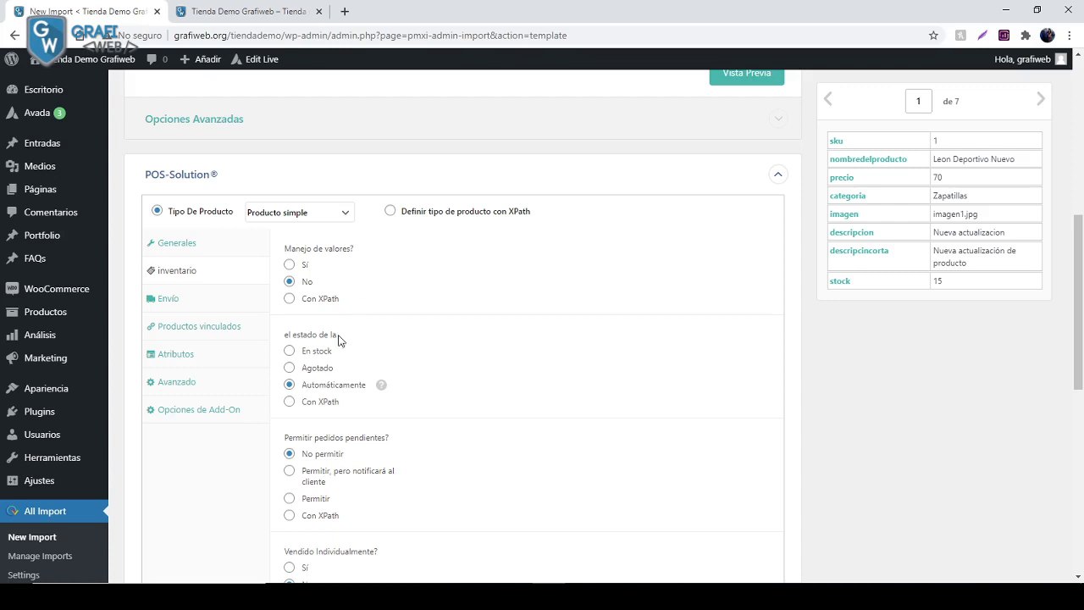
scroll(324, 354, "down", 1)
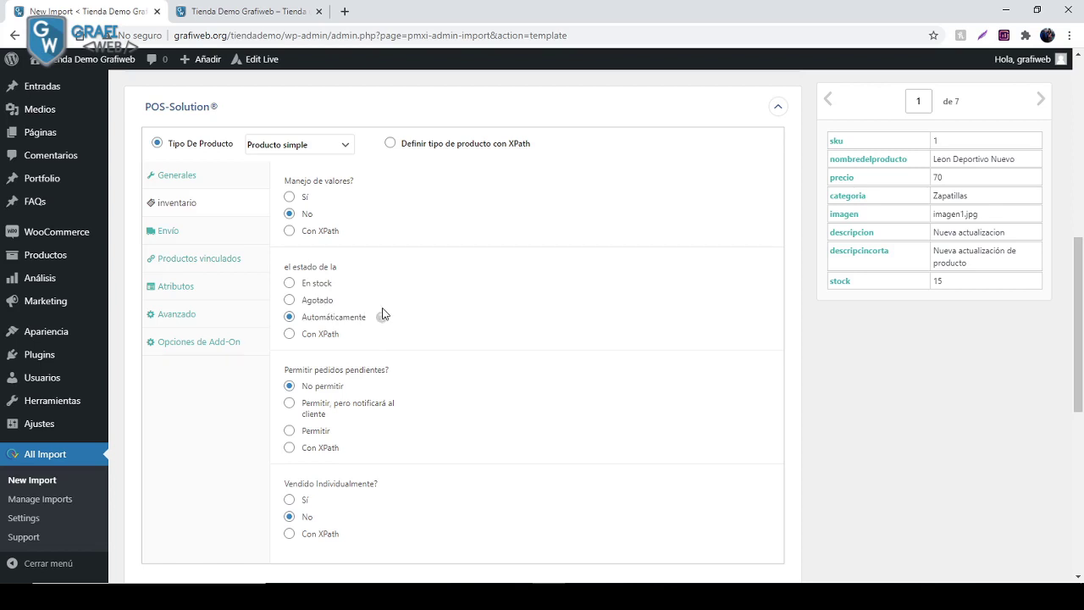
scroll(407, 308, "down", 1)
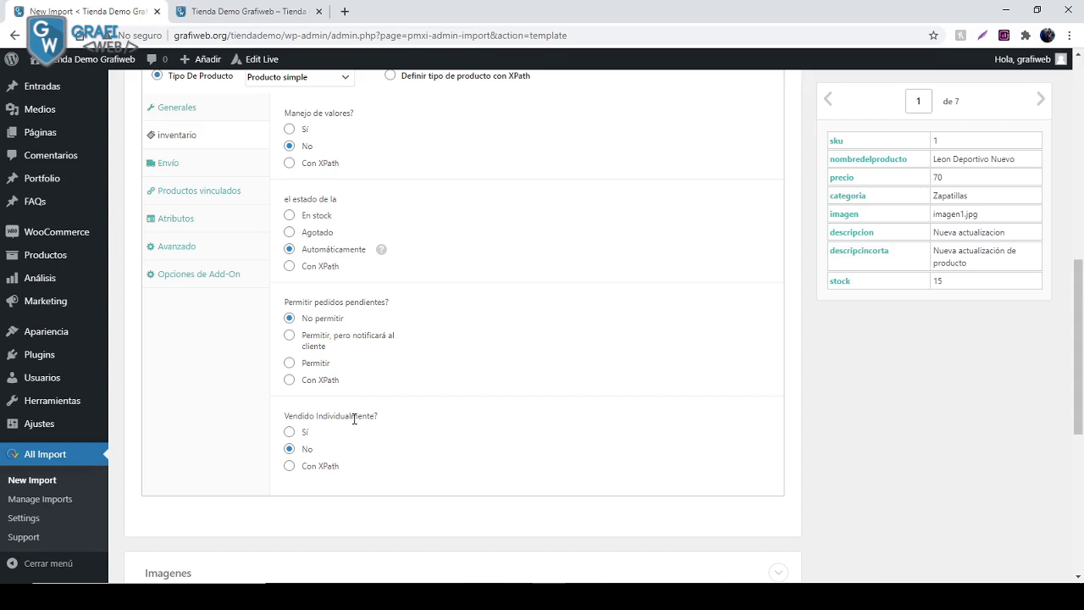
scroll(354, 419, "up", 3)
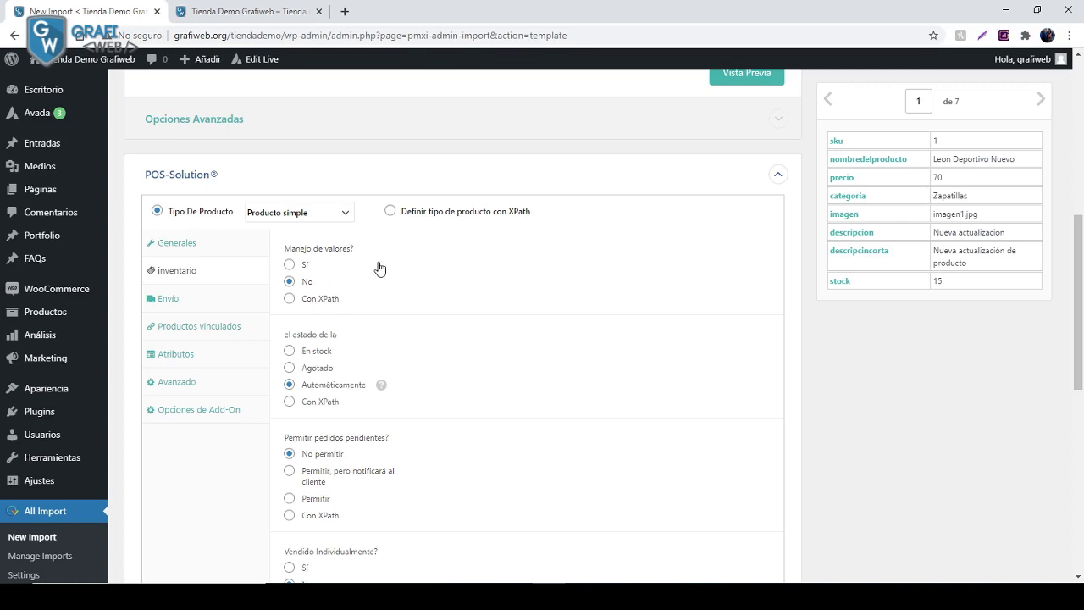
double_click(946, 282)
Try the Con XPath option for stock management and look at the empty column beside Stock in the Carga Masiva sheet.
left_click(290, 300)
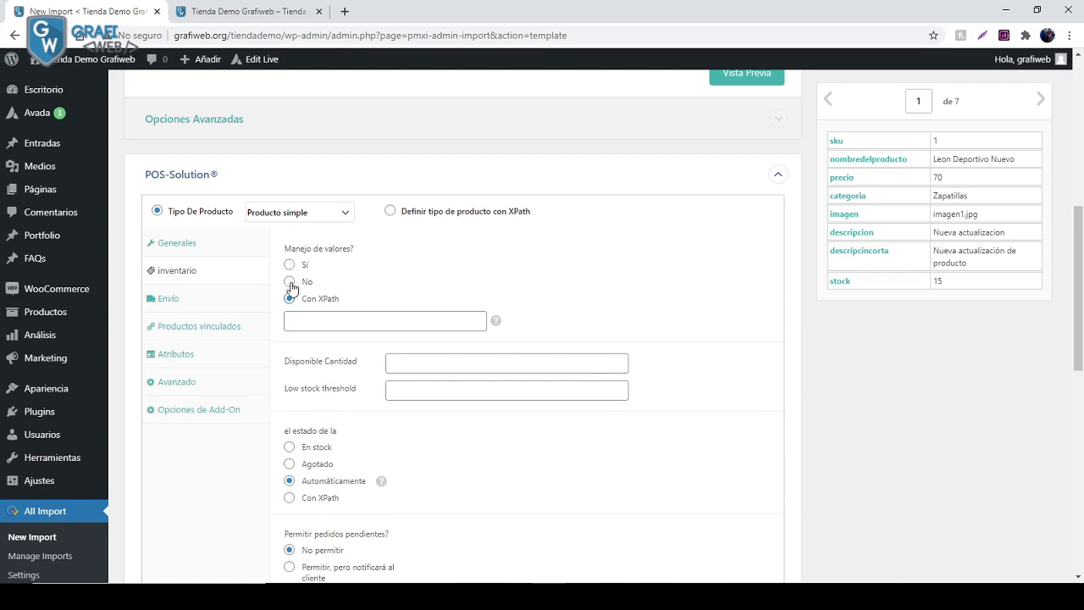
left_click(290, 264)
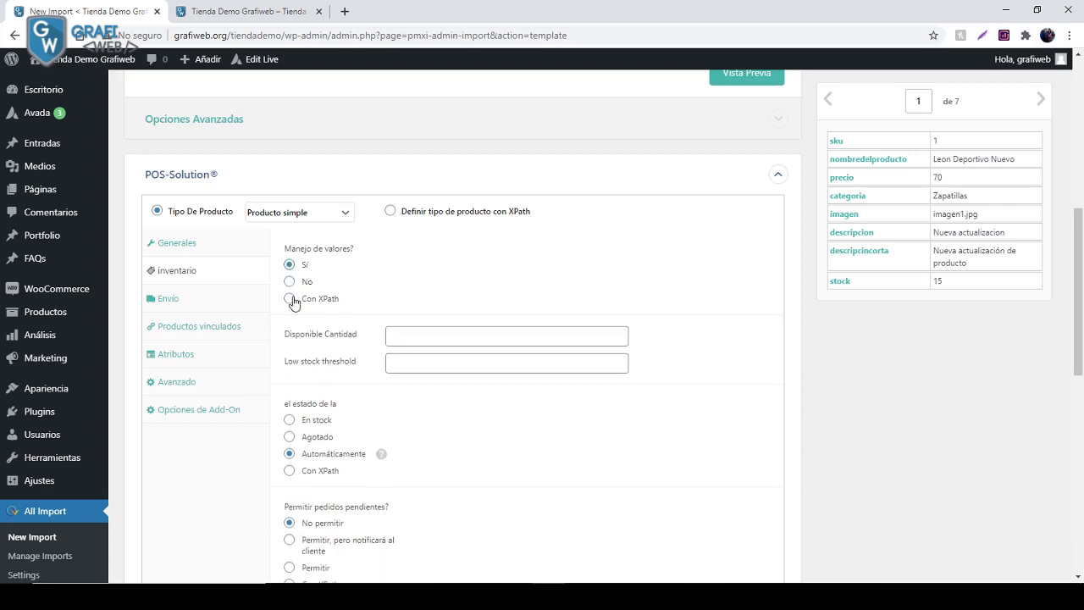
left_click(289, 298)
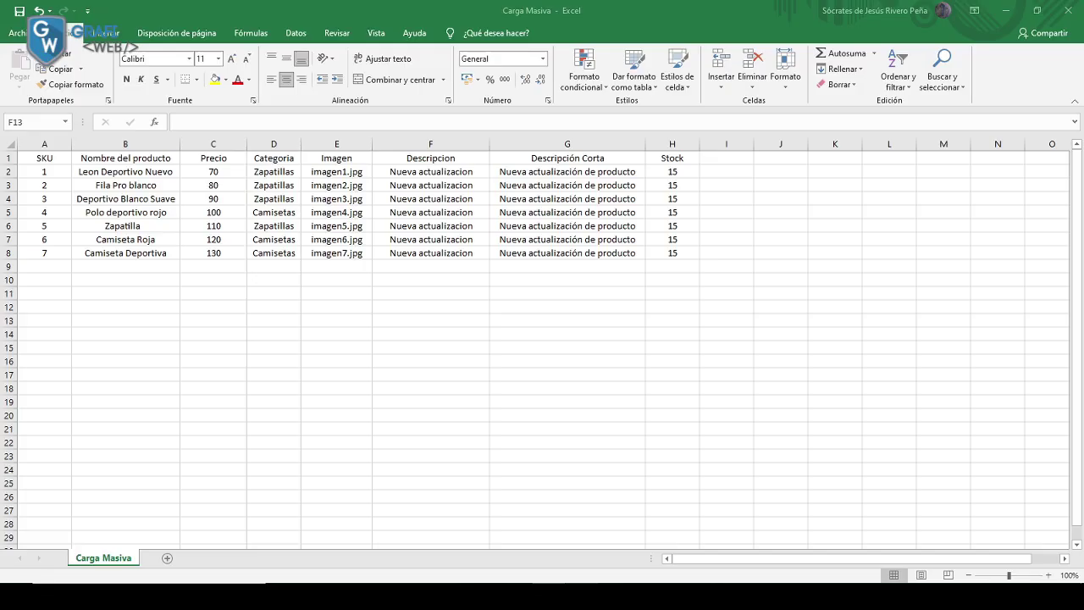
left_click(721, 158)
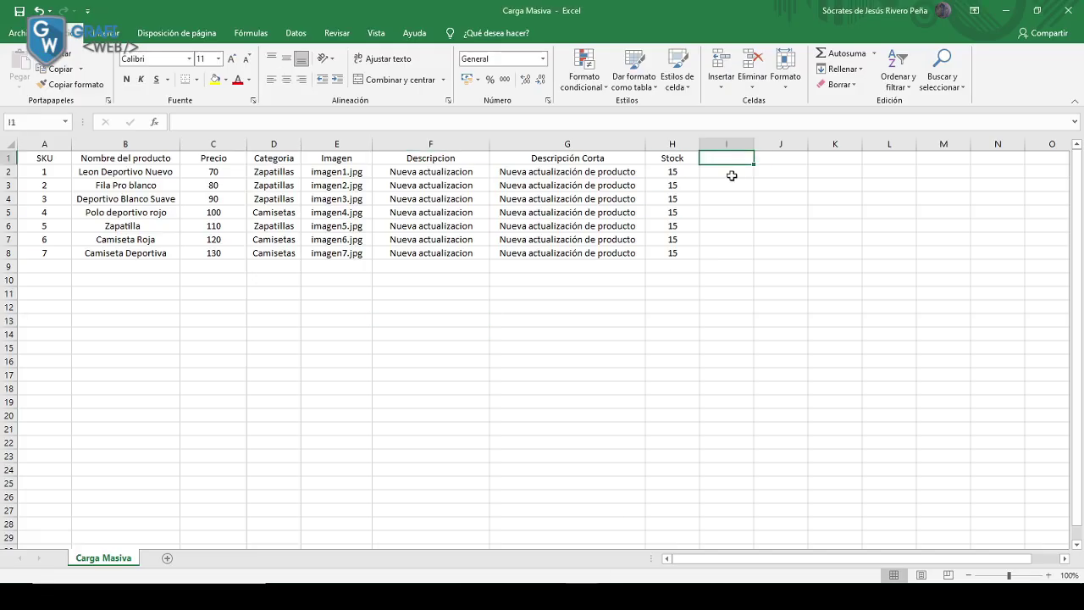
left_click(732, 173)
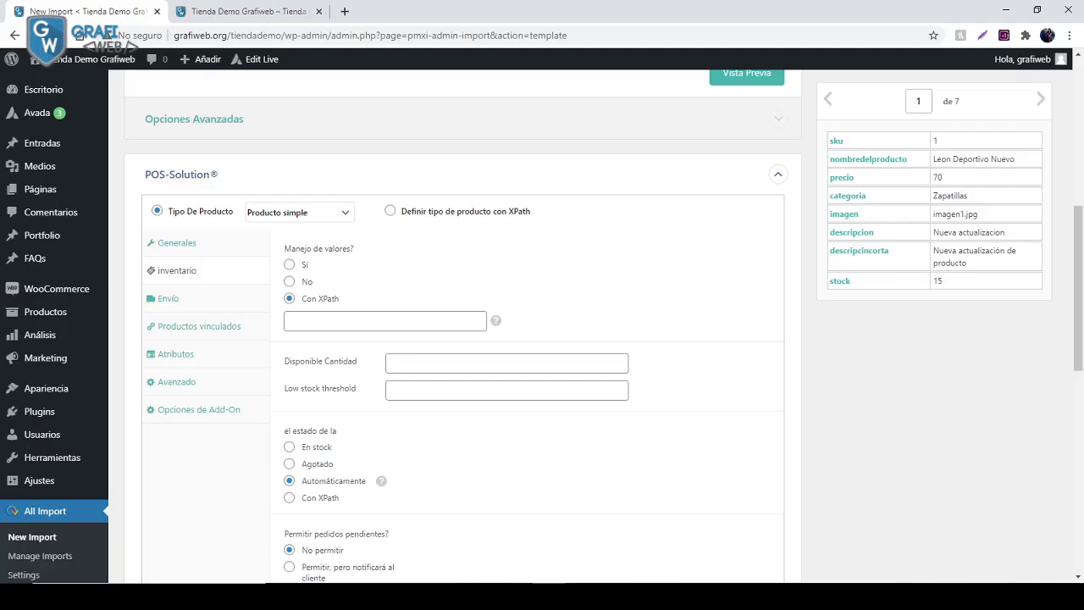
Set stock management to Sí and map stock to Disponible Cantidad.
left_click(290, 266)
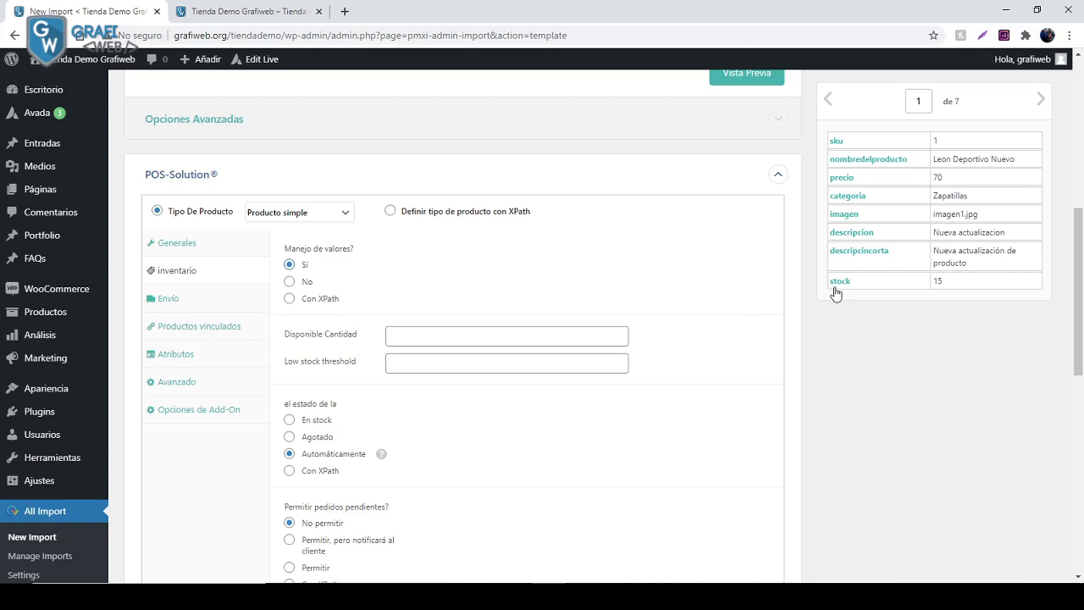
left_click_drag(836, 292, 419, 337)
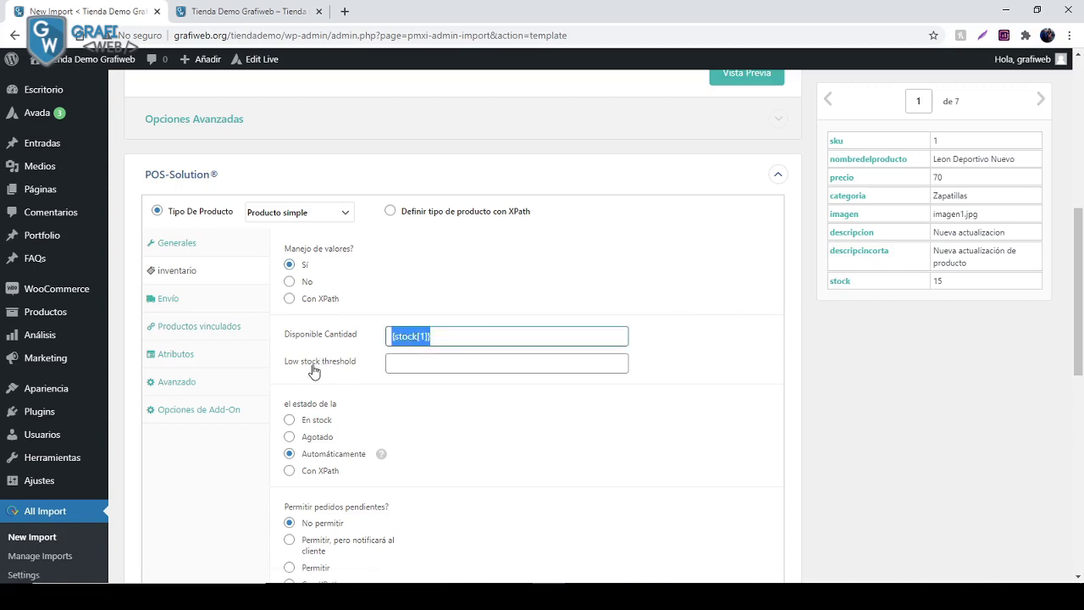
Set the low stock threshold to 1 in the product's inventory settings.
left_click(421, 365)
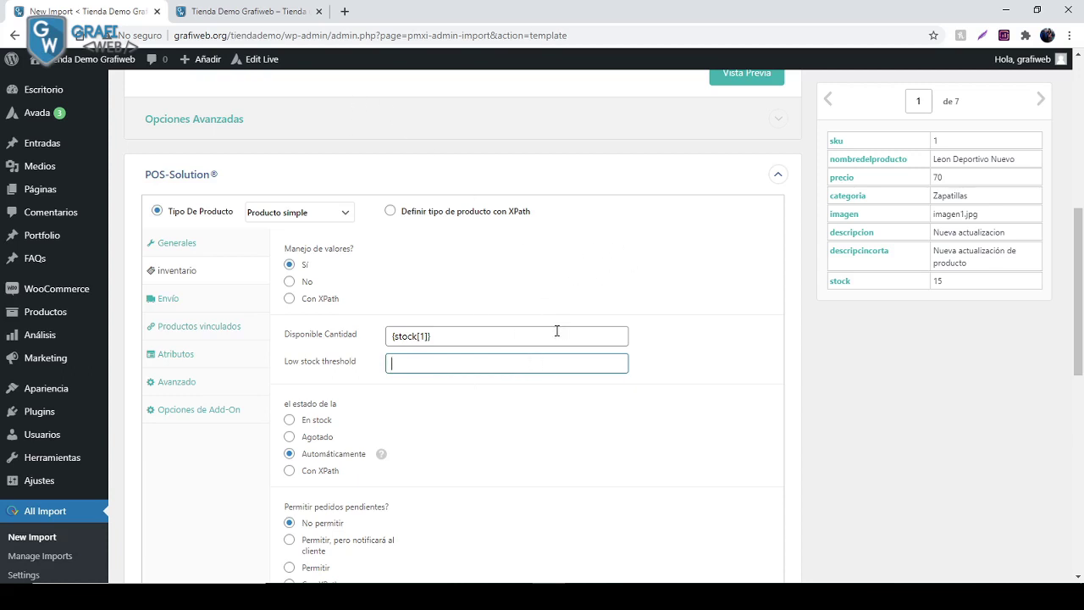
type("1")
left_click(668, 376)
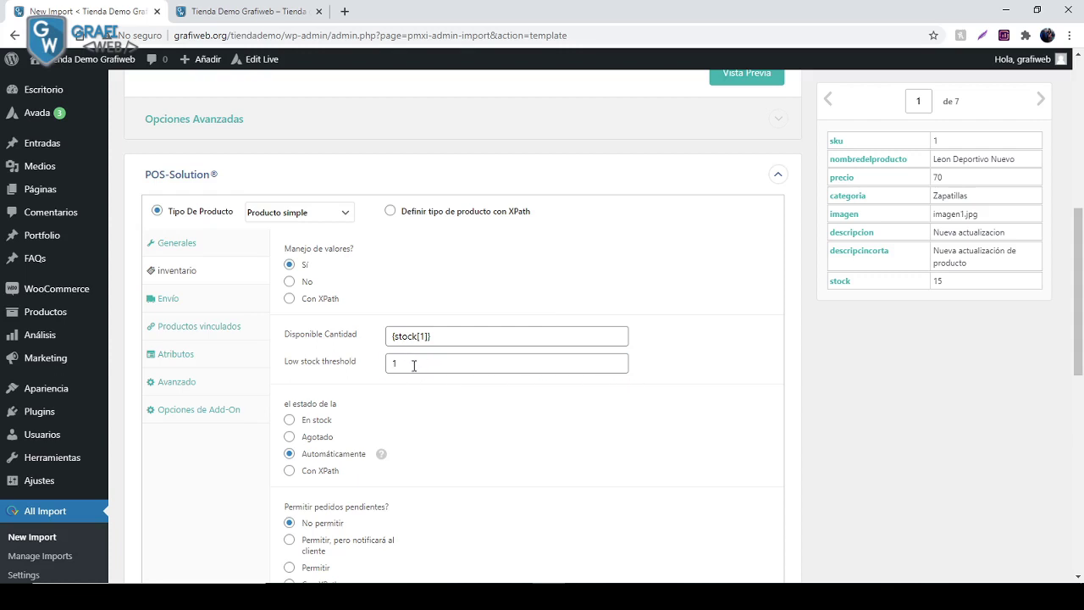
left_click_drag(414, 365, 392, 365)
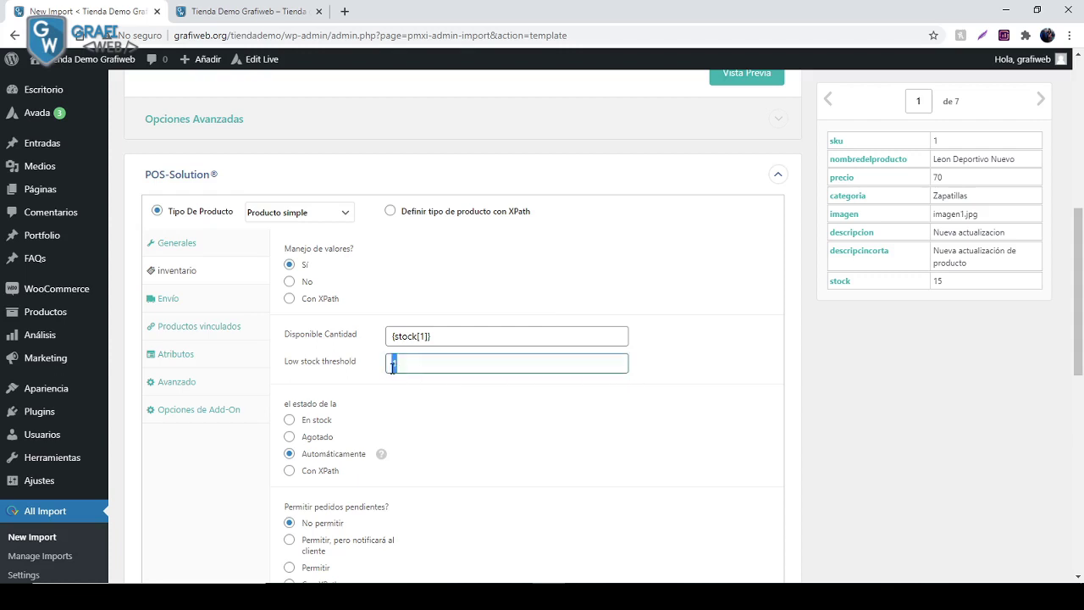
left_click(700, 380)
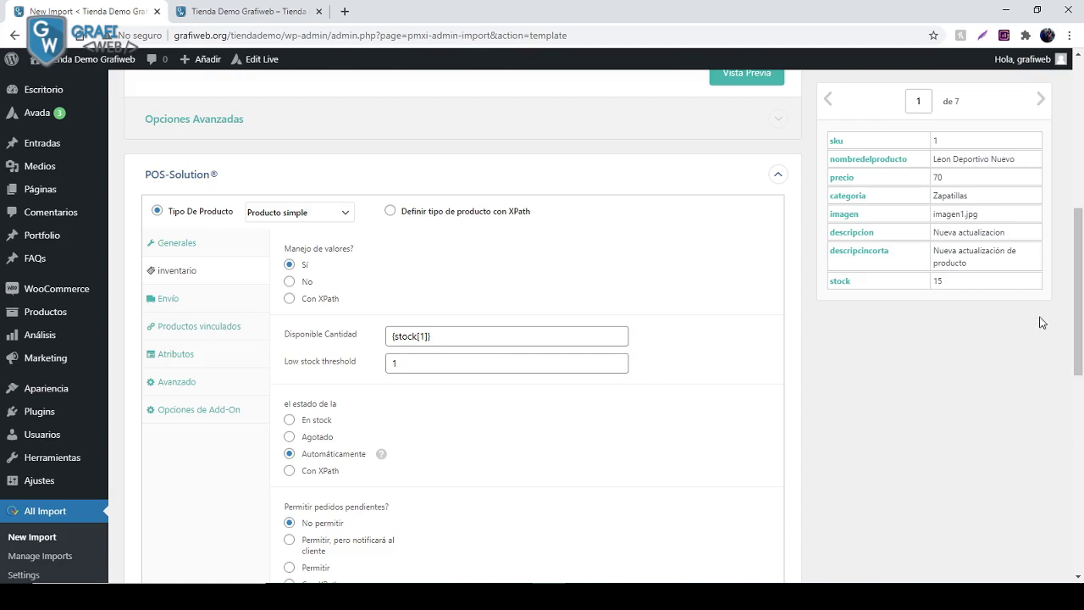
Expand the Imagenes section, choose to use images currently in the Media Library, and map imagen as the image name.
left_click_drag(1081, 265, 1081, 434)
left_click(205, 251)
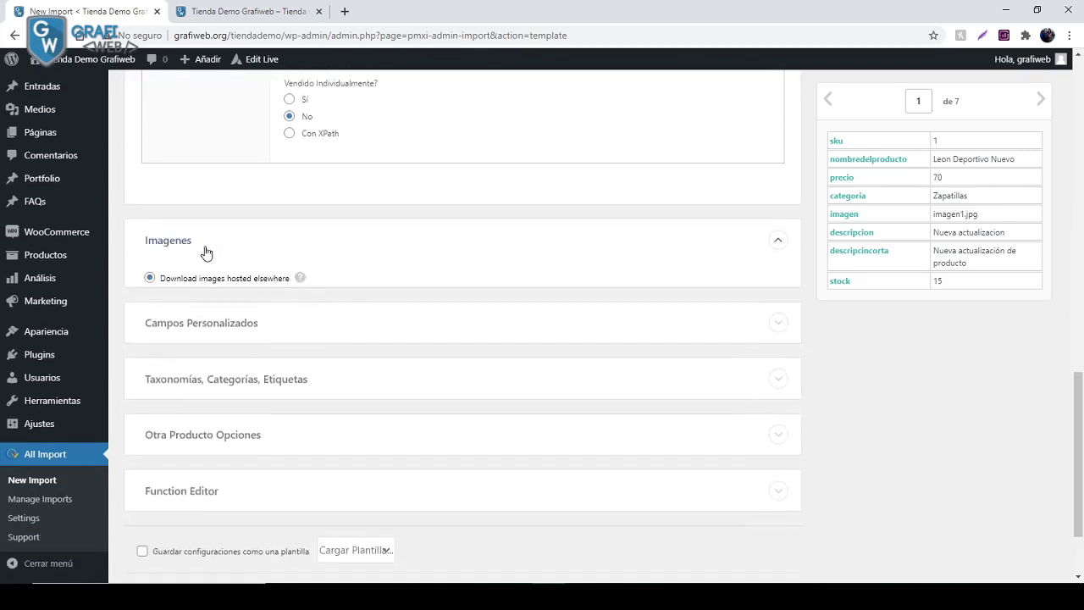
left_click(150, 376)
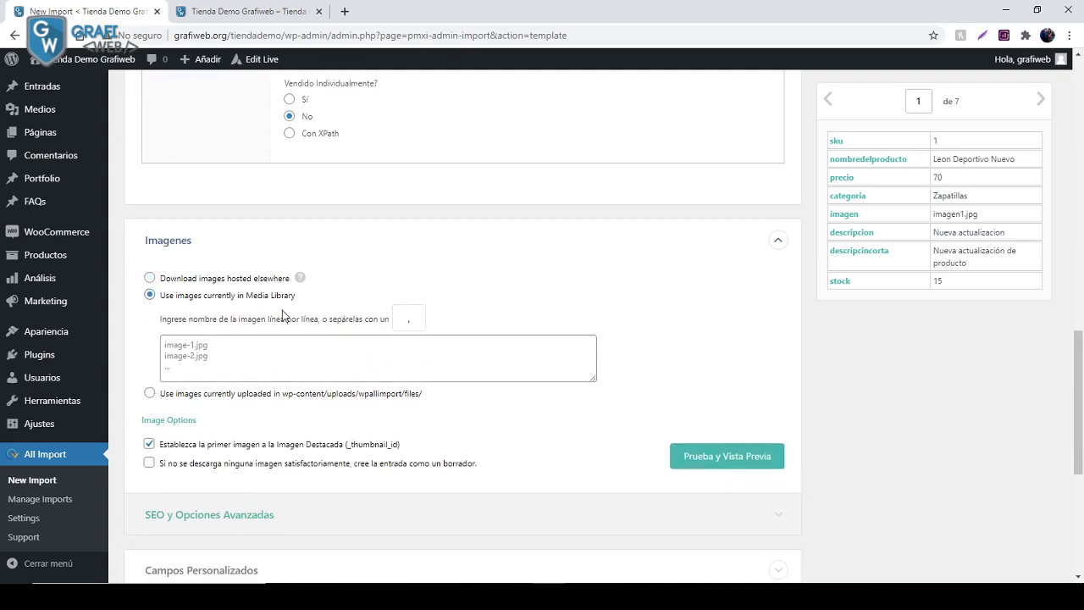
left_click_drag(840, 214, 202, 344)
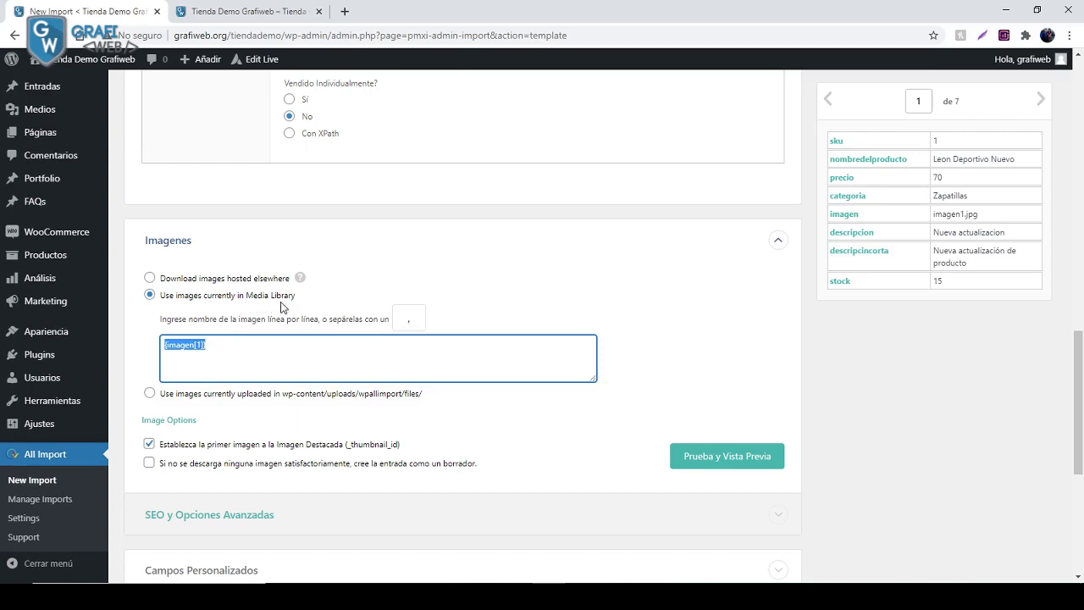
left_click(612, 349)
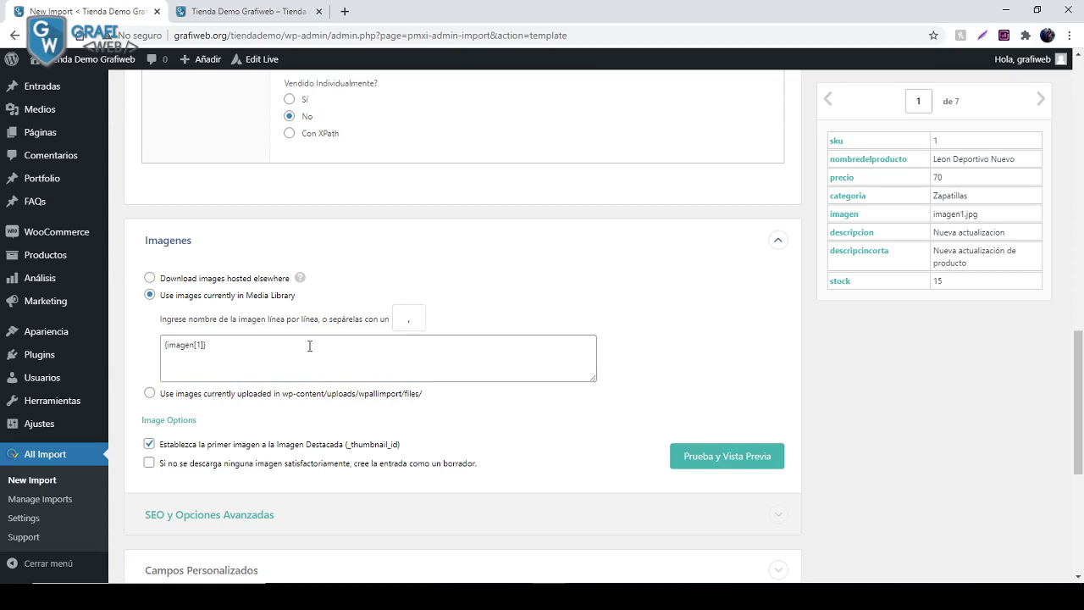
Examine the imagen mapping, the image options and the remaining collapsed sections of the import template.
scroll(230, 349, "down", 1)
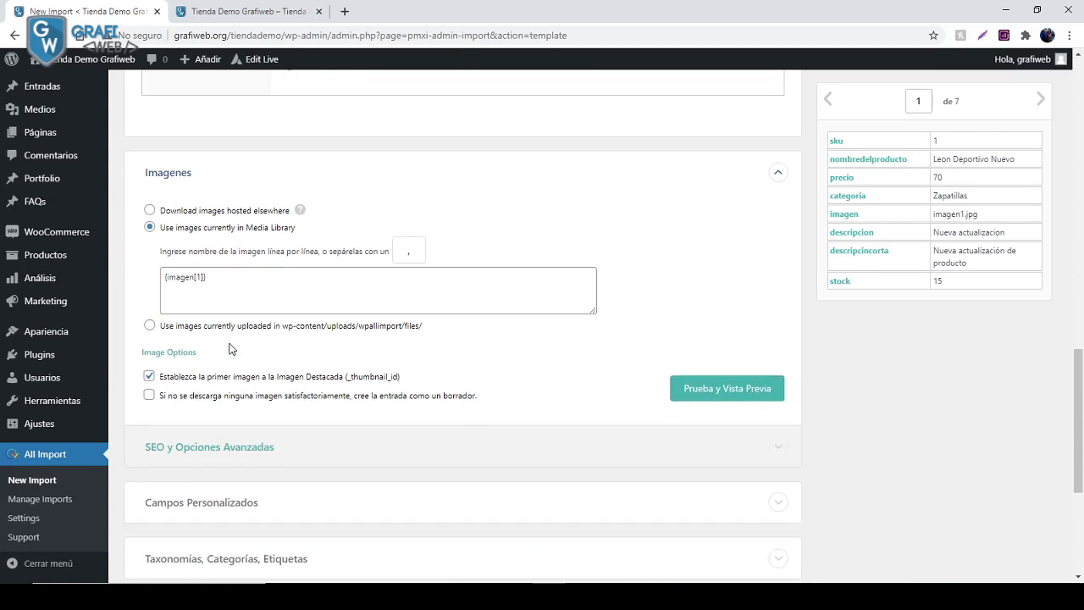
triple_click(218, 281)
left_click(579, 295)
left_click(690, 298)
left_click_drag(1078, 372, 1078, 440)
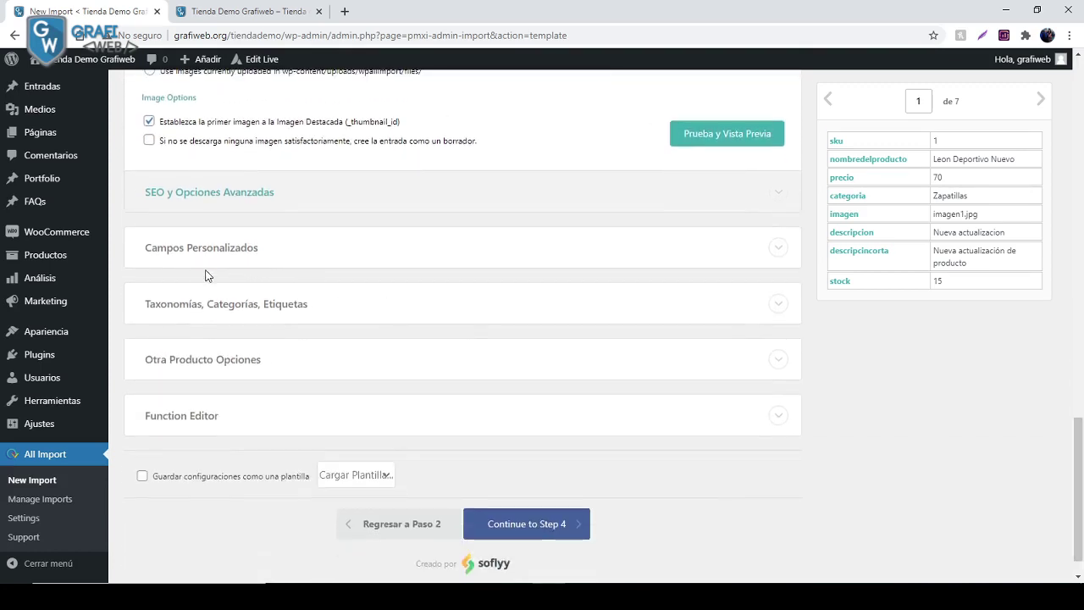
left_click(203, 307)
left_click(201, 310)
scroll(217, 305, "up", 2)
scroll(218, 305, "up", 1)
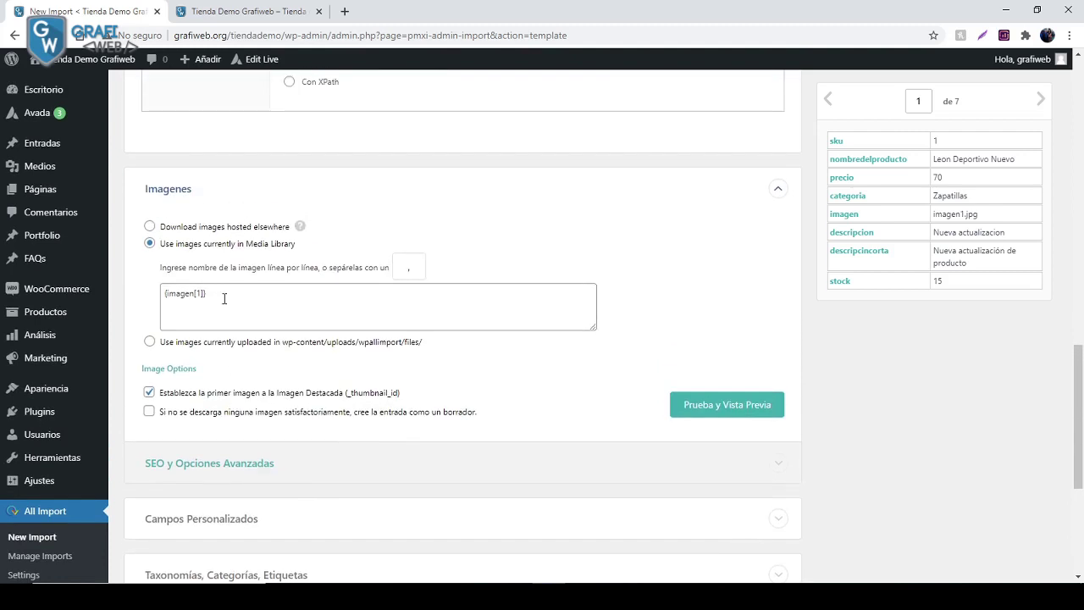
left_click_drag(223, 293, 165, 295)
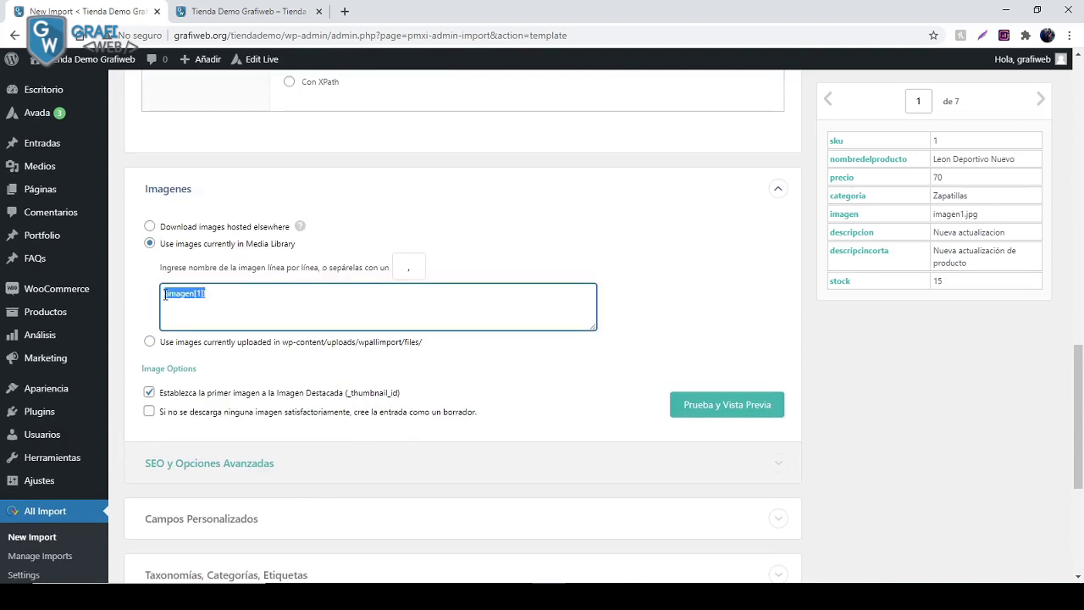
left_click(648, 310)
Enable Categorías del producto in the taxonomies section and map categoria as each product's single category.
scroll(598, 245, "down", 2)
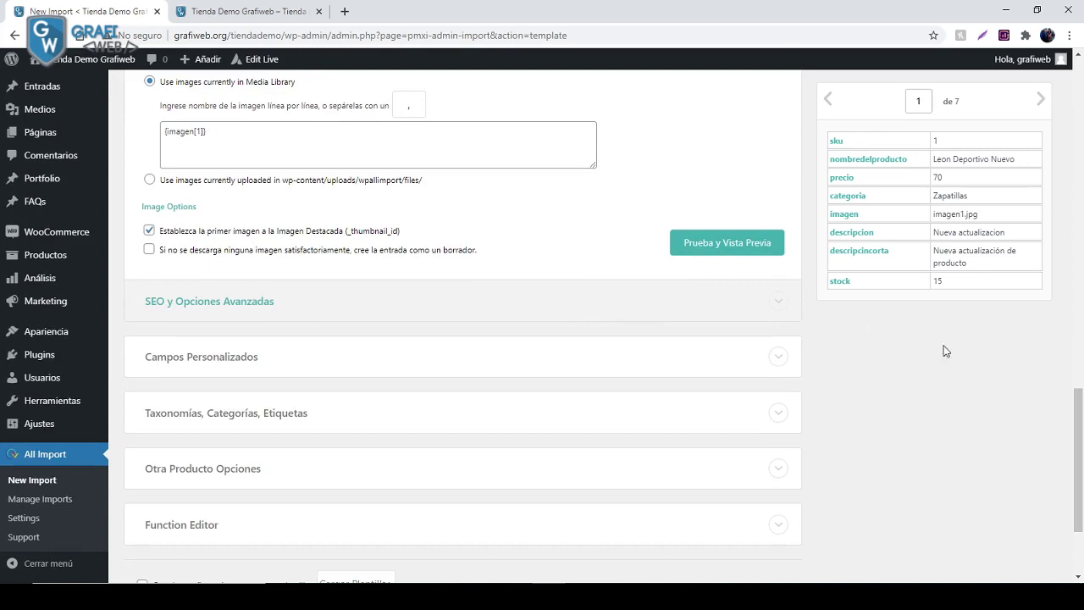
scroll(535, 322, "down", 1)
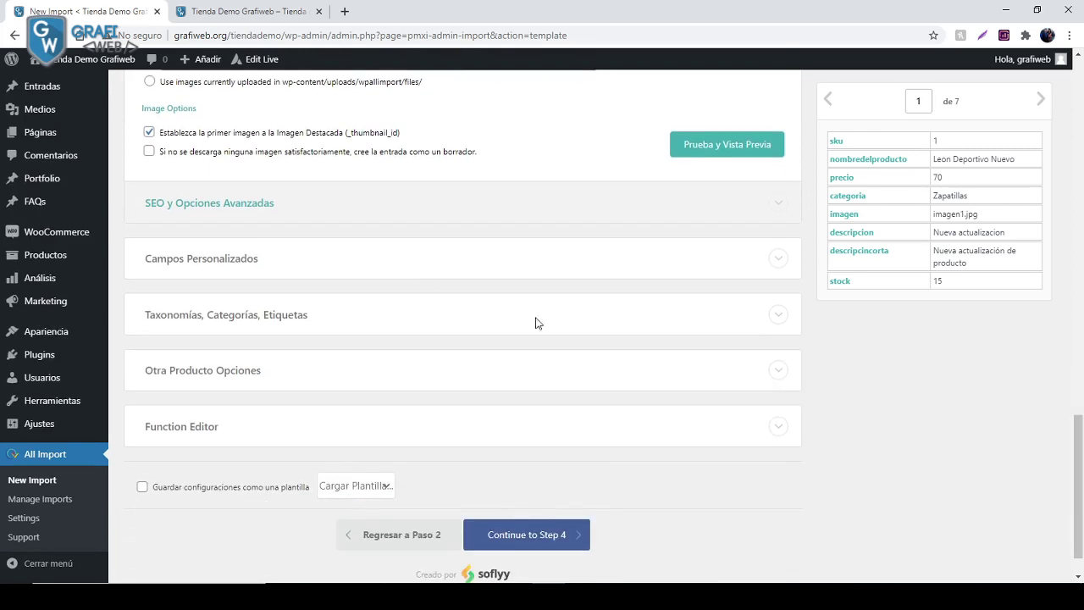
left_click(252, 324)
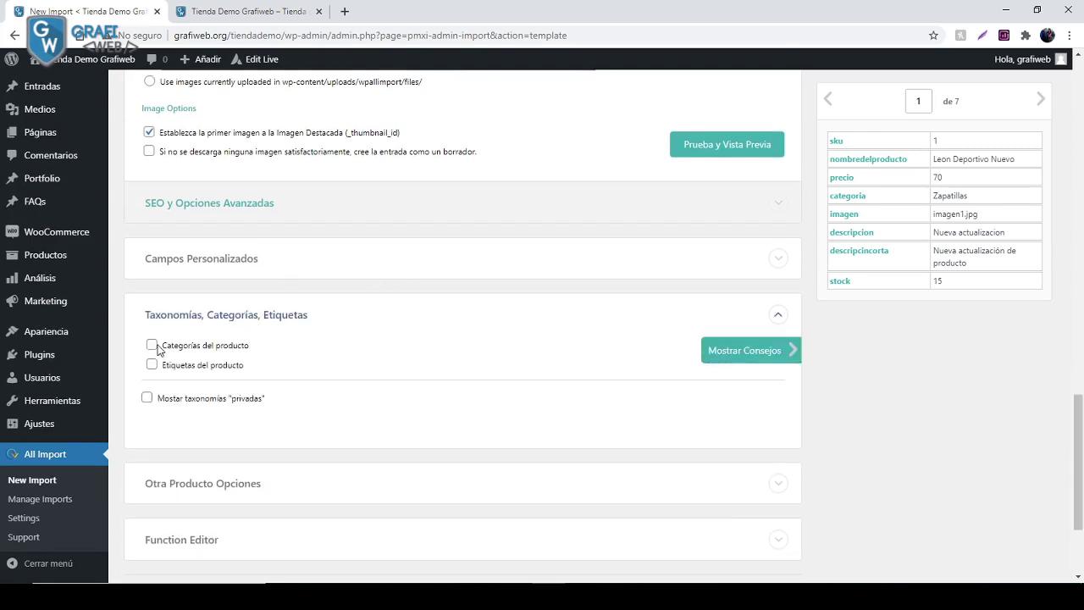
left_click(153, 345)
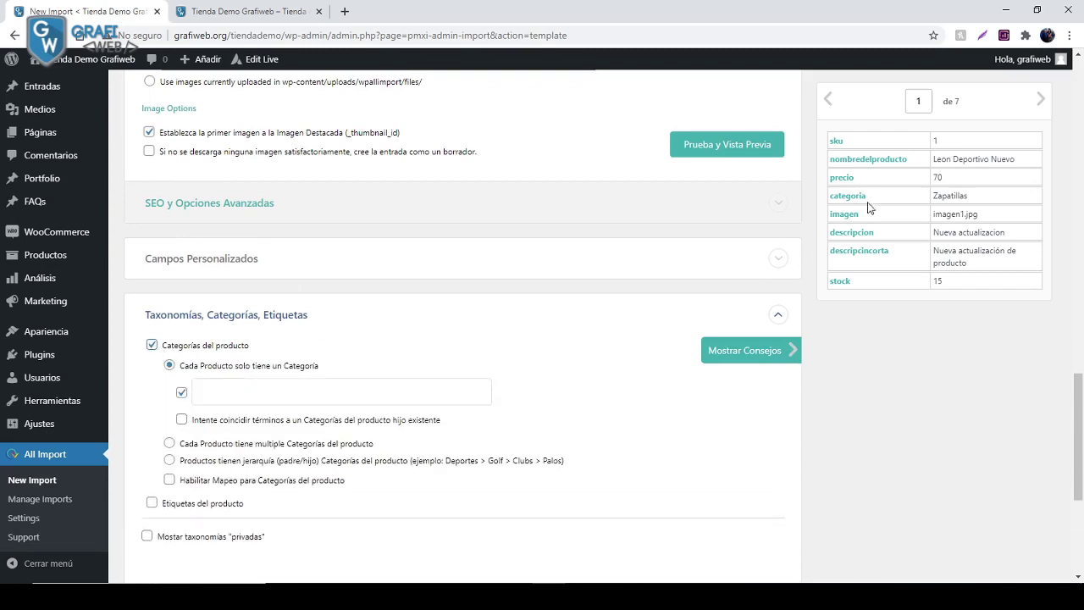
left_click_drag(860, 203, 263, 393)
scroll(324, 365, "down", 1)
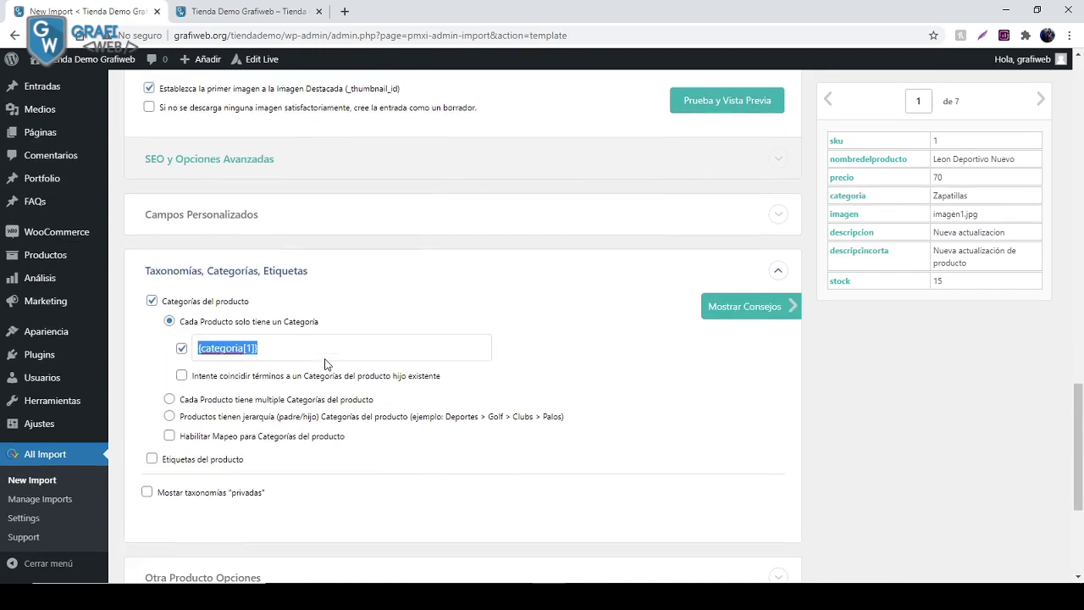
scroll(321, 362, "down", 1)
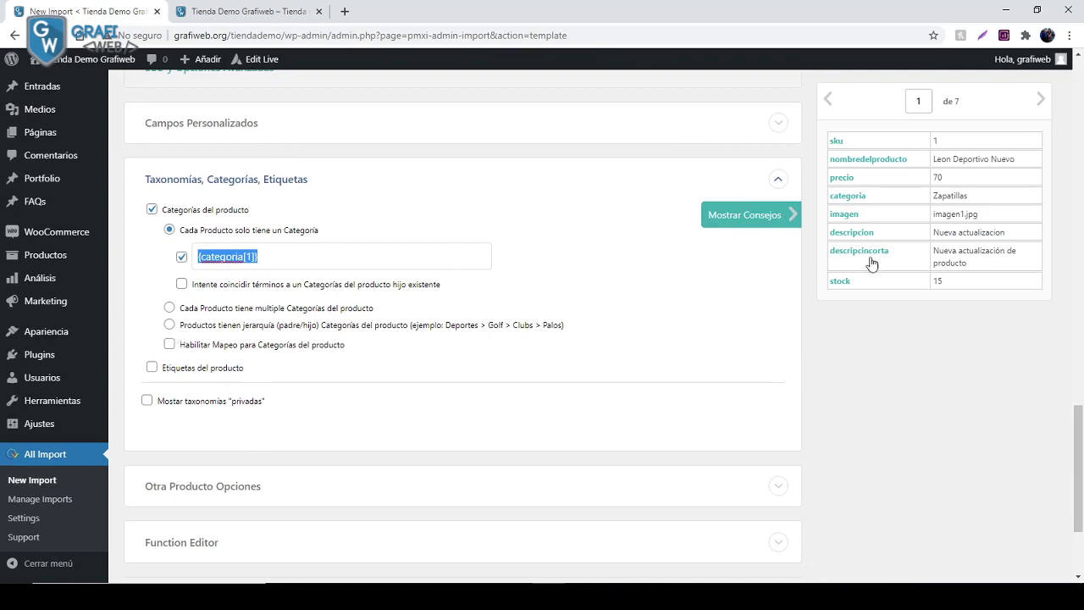
left_click(944, 352)
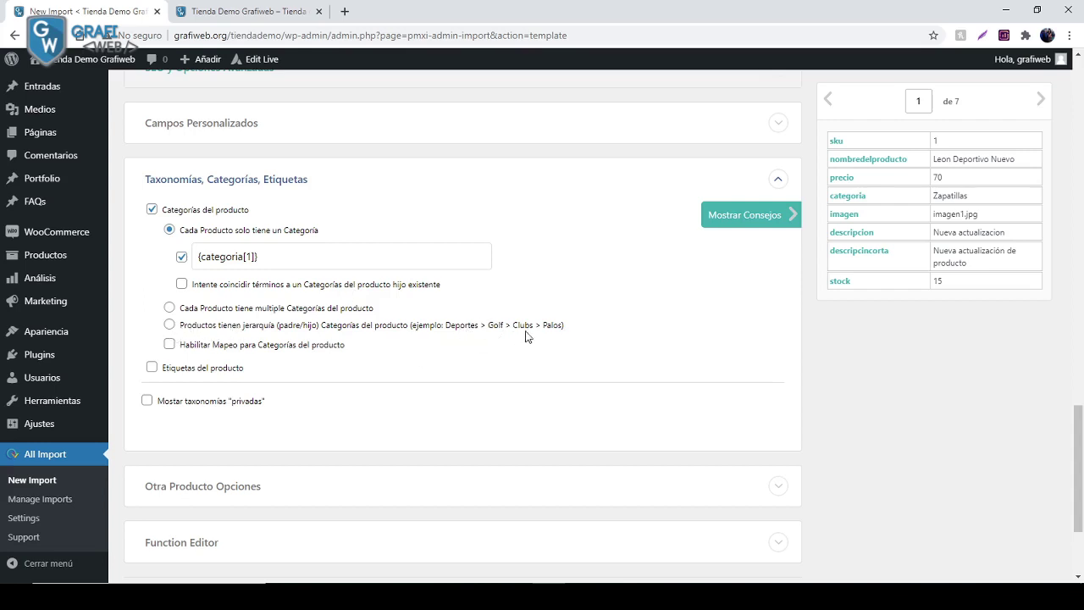
Try the category mapping rules and the multiple-categories-per-product option, including matching terms to existing child categories.
left_click(169, 345)
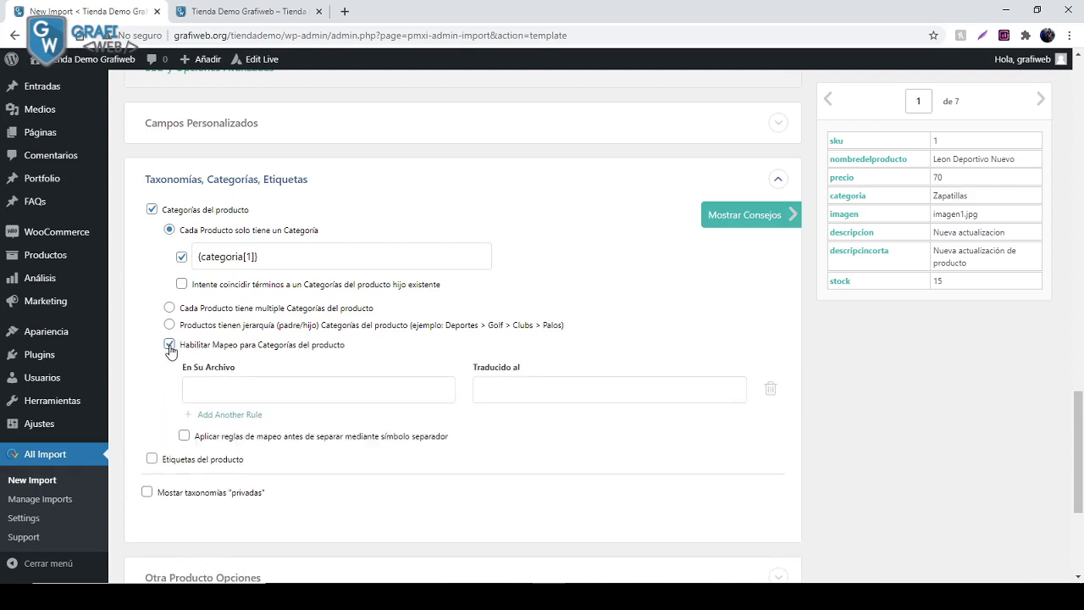
left_click(170, 346)
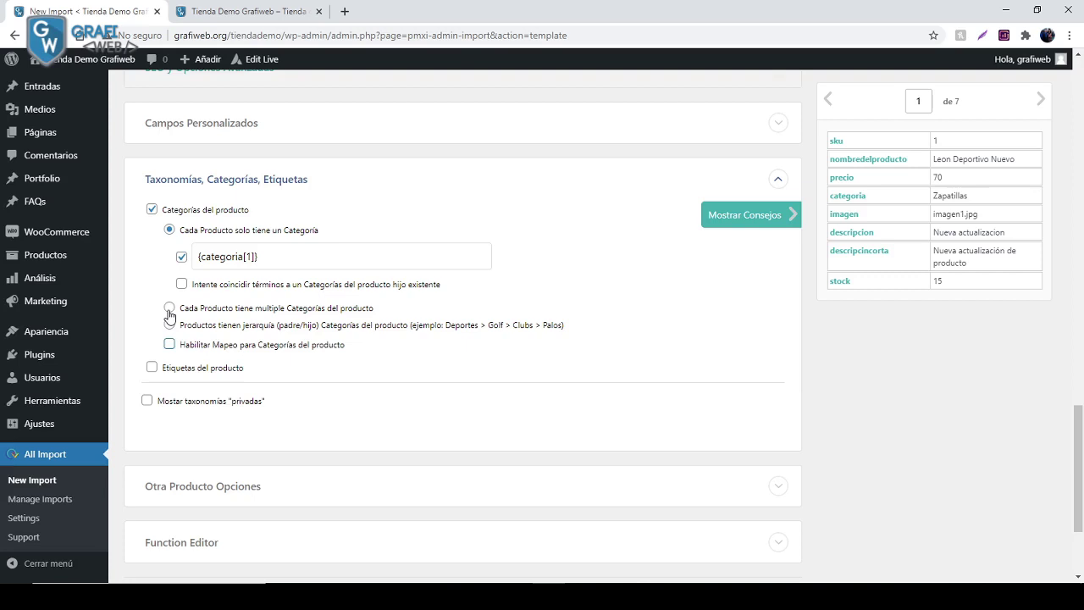
left_click(170, 309)
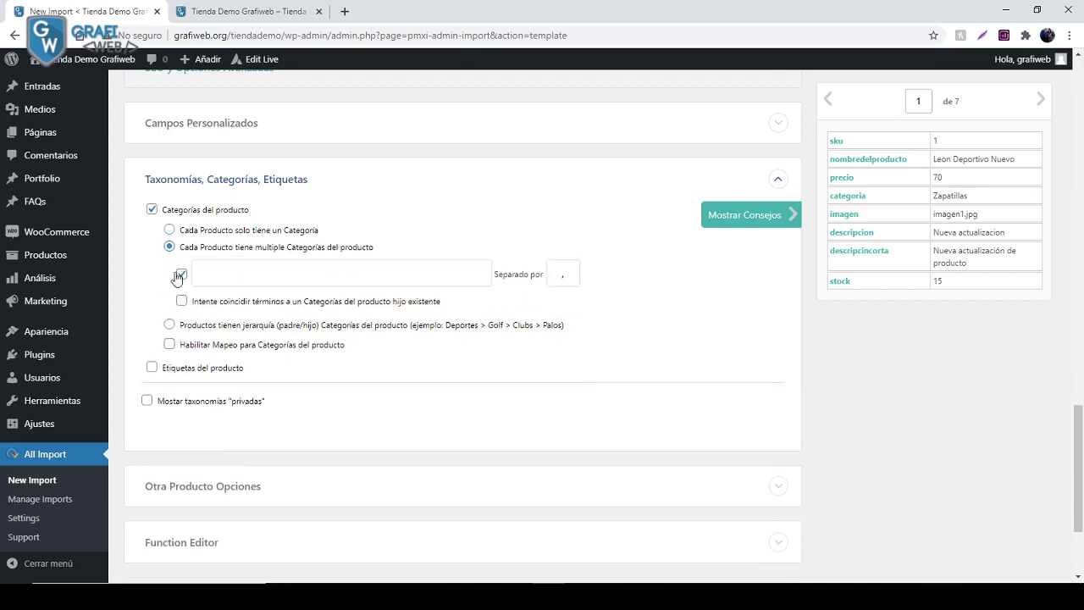
left_click(182, 302)
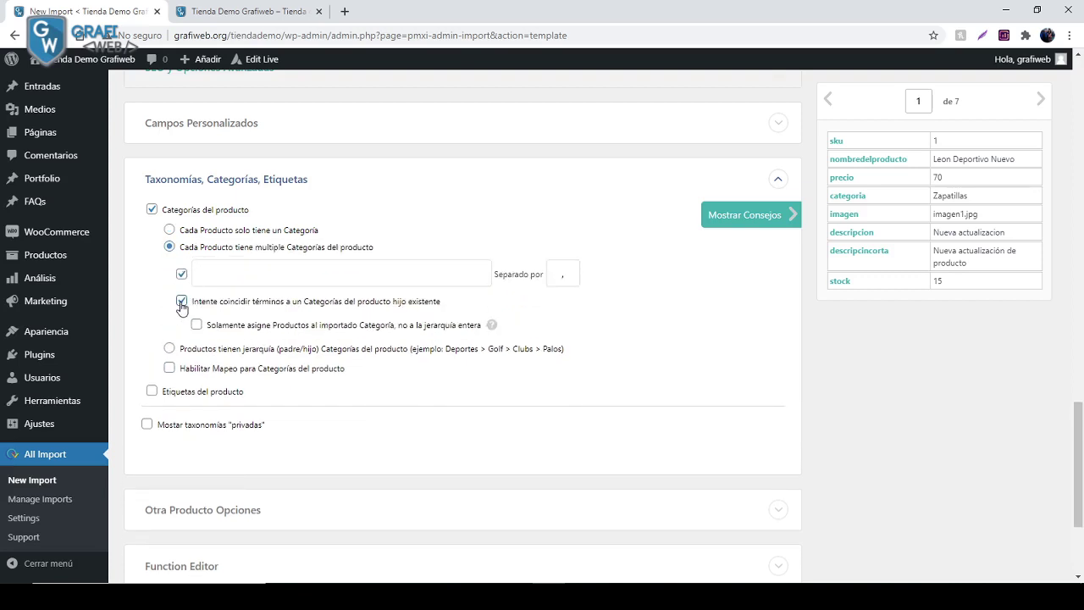
left_click(180, 302)
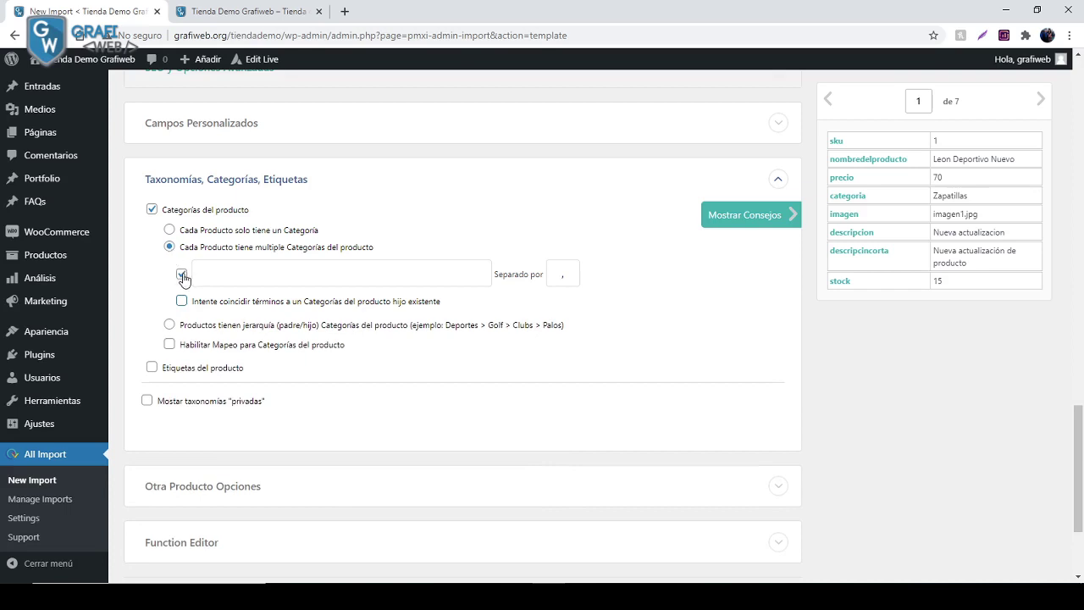
left_click(181, 274)
Try the parent/child category hierarchy option with a manually designed hierarchy.
left_click(170, 326)
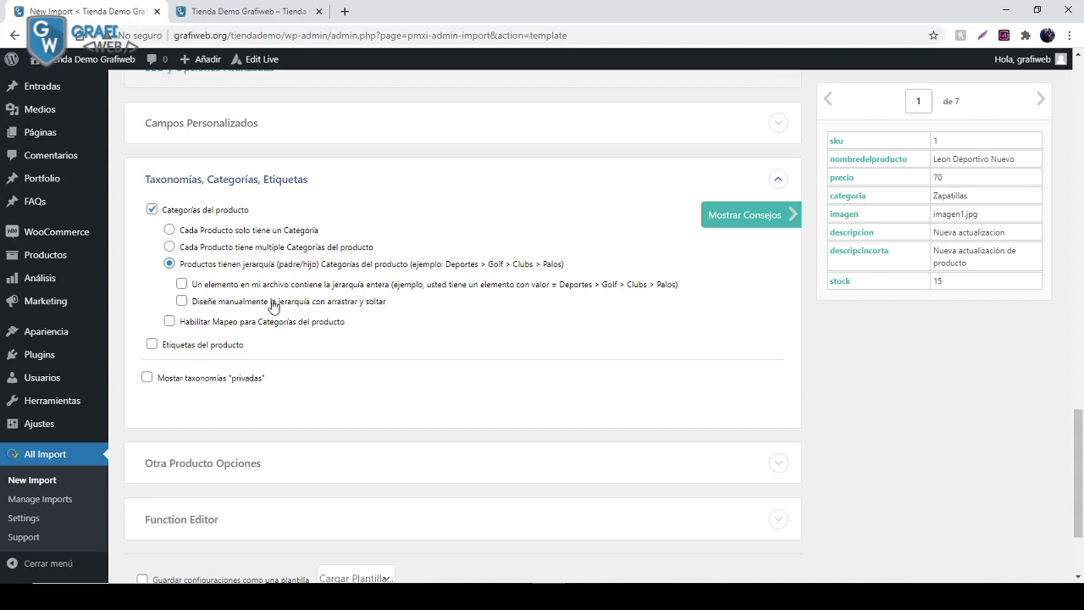
left_click(181, 301)
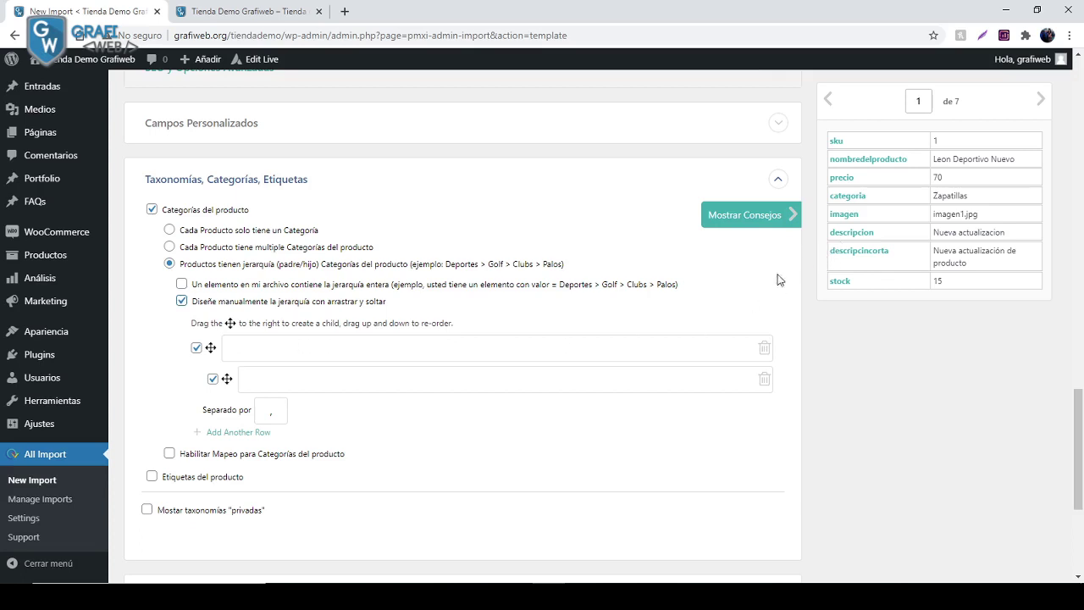
Switch to the Carga Masiva sheet in Excel and add the header Subcategoria in cell I1.
key("alt+Tab")
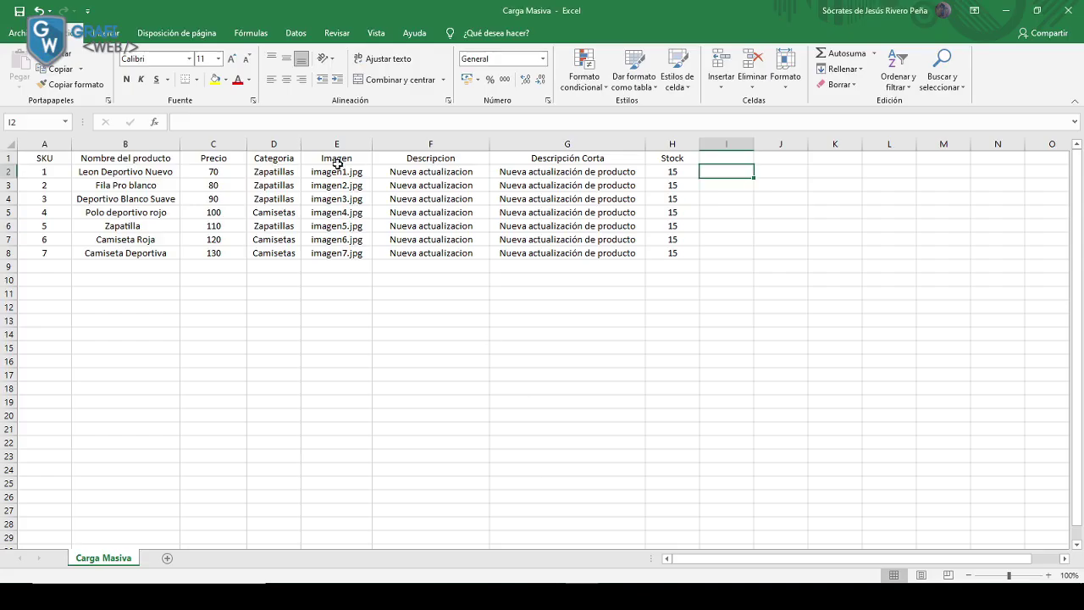
left_click(265, 161)
left_click(734, 159)
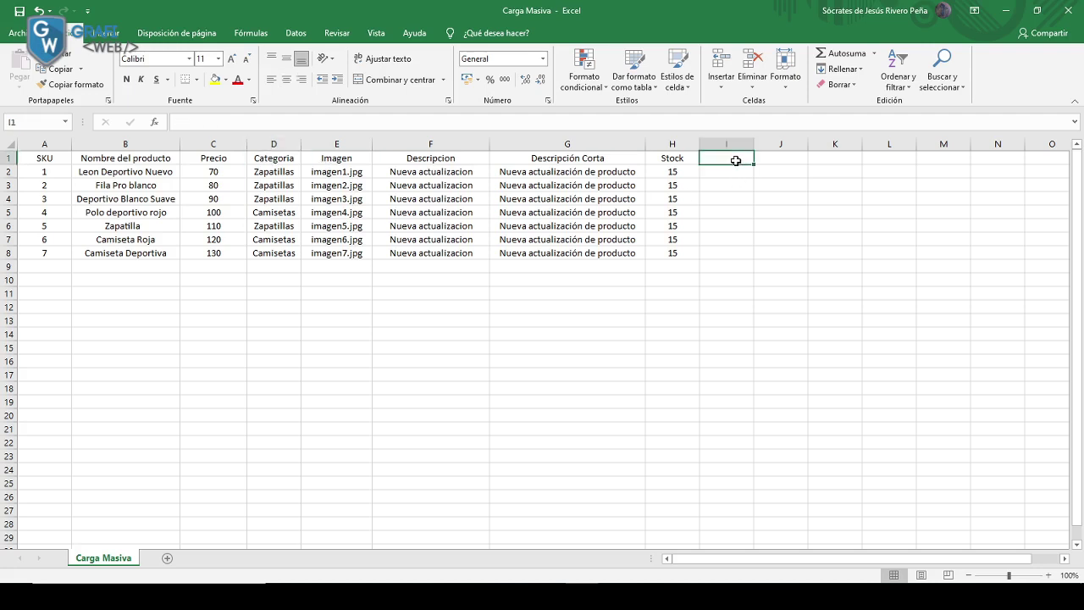
type("Subcategor")
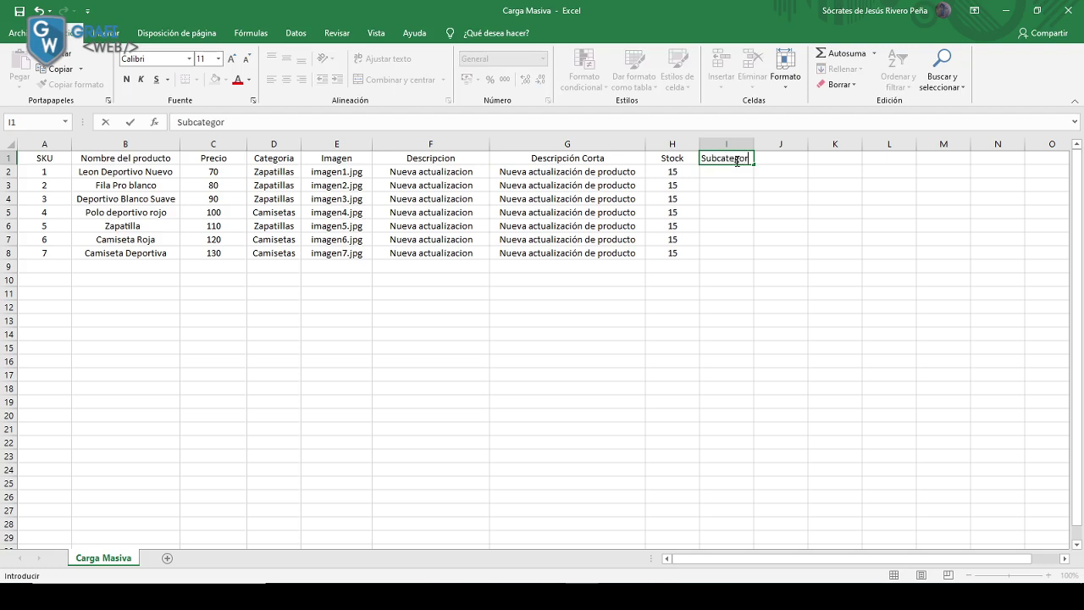
type("ia")
left_click(743, 212)
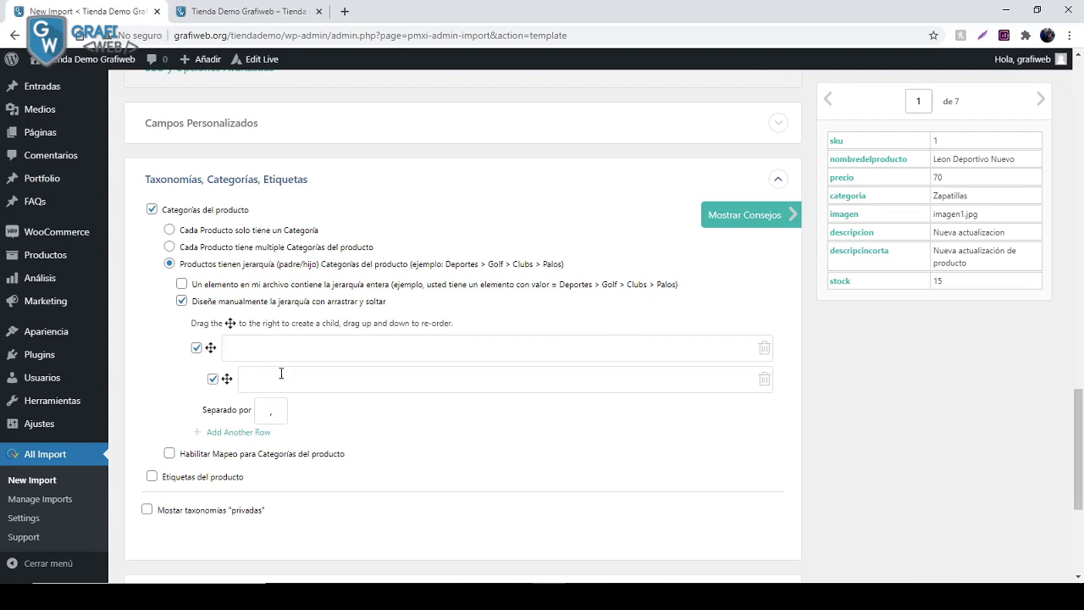
Return to the import template, select one category per product with the categoria mapping, and continue to Step 4.
left_click(170, 230)
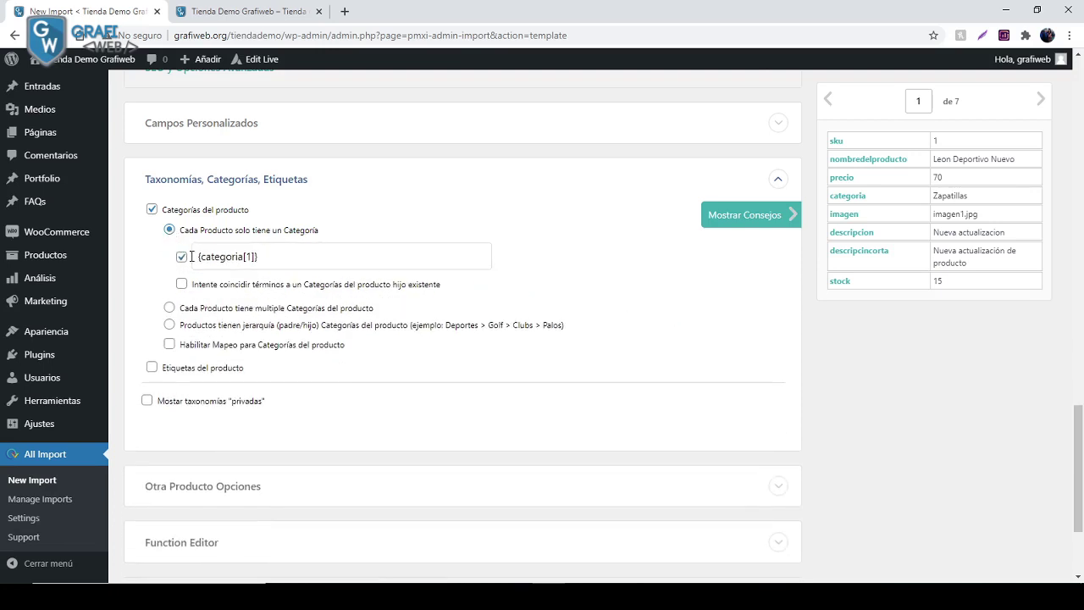
left_click_drag(277, 261, 196, 258)
left_click(269, 254)
scroll(460, 374, "down", 2)
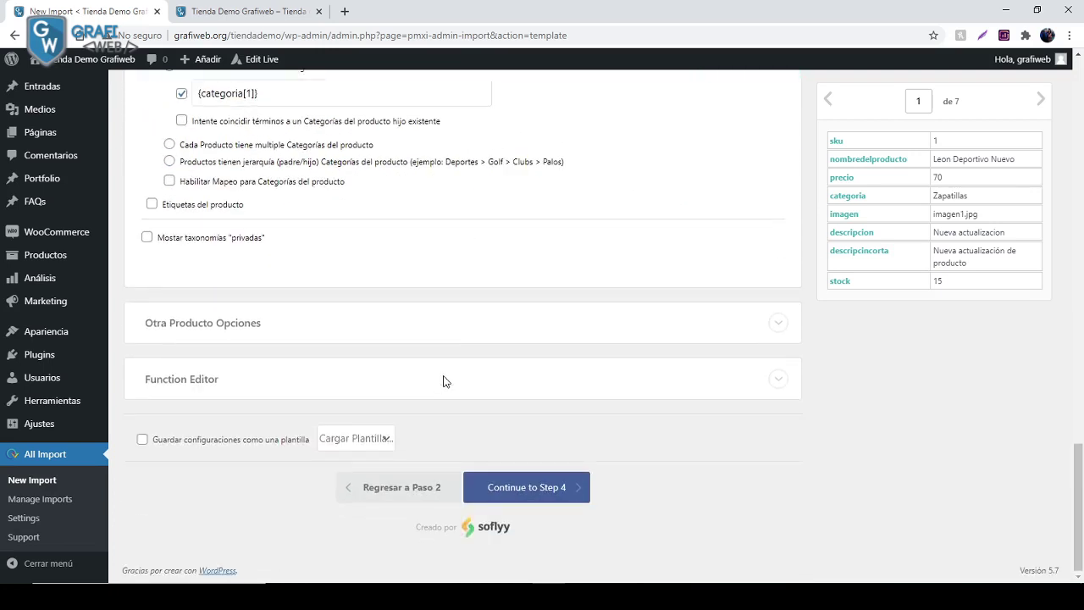
left_click(534, 489)
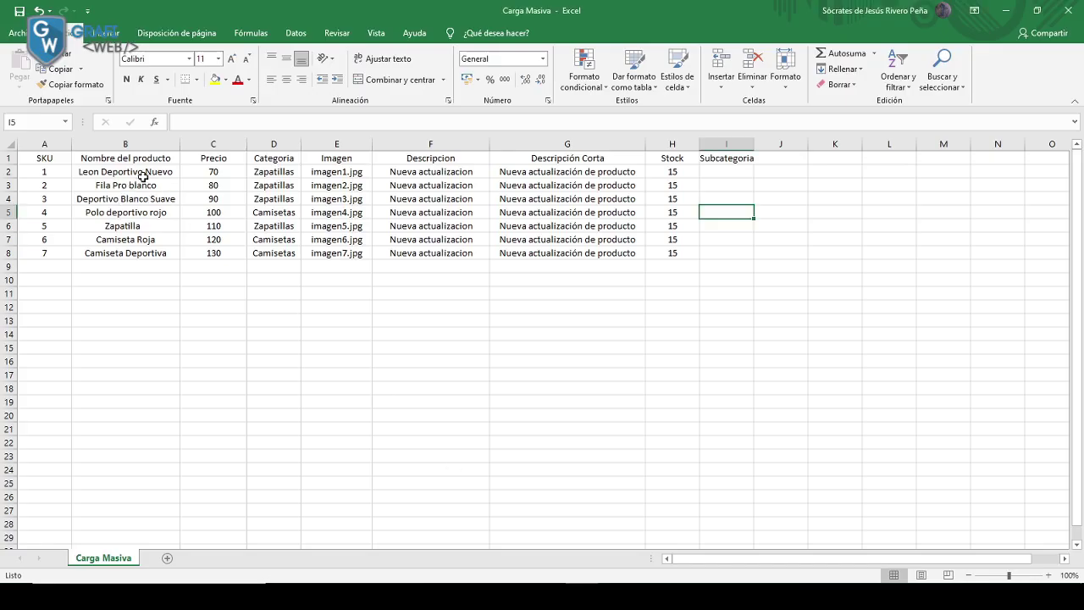
In the Carga Masiva sheet in Excel, examine the first product's name in cell B2.
left_click(141, 174)
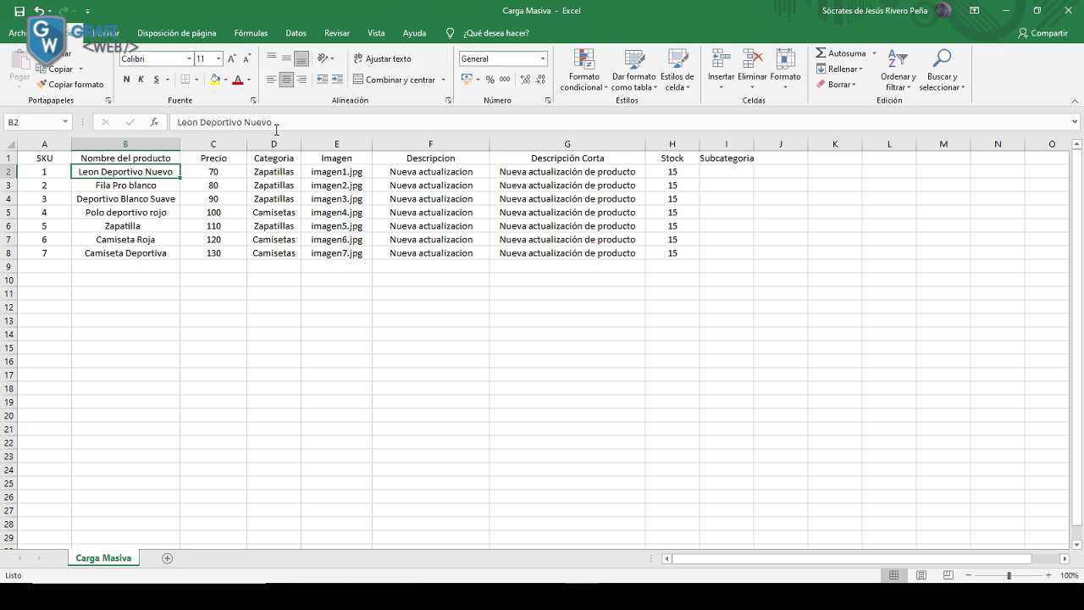
left_click_drag(273, 122, 244, 122)
left_click(501, 418)
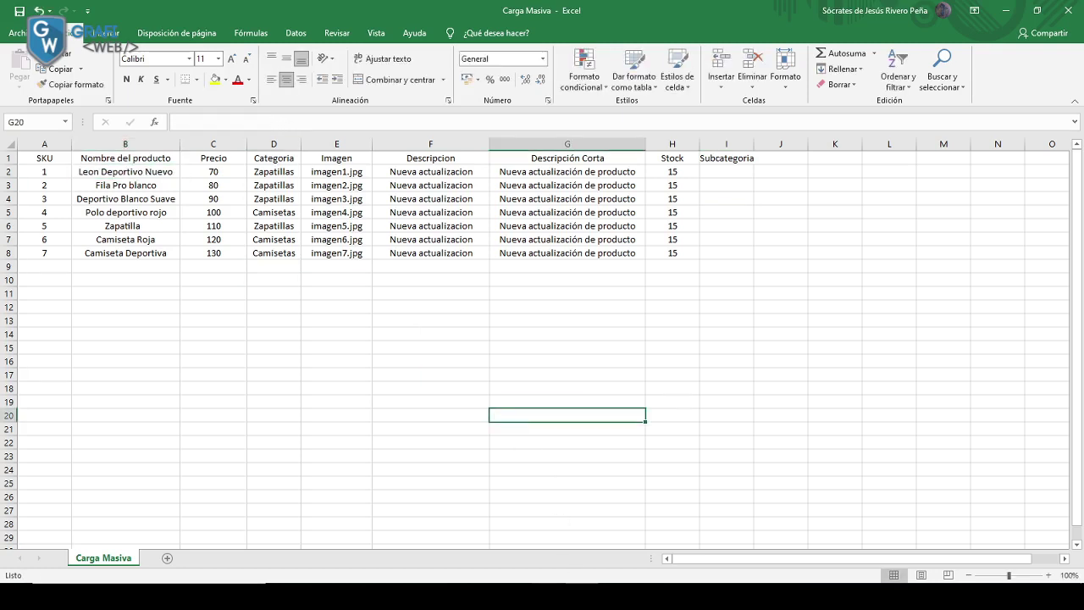
Return to the import settings and match records to existing products by the custom field _sku with the value {sku[1]}.
key("alt+Tab")
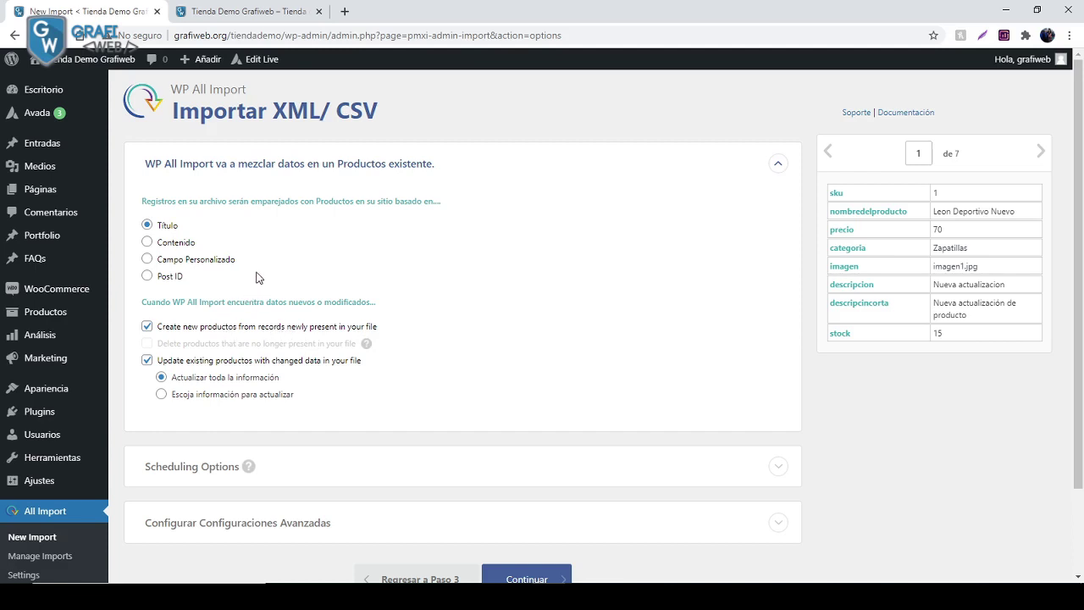
left_click(148, 260)
double_click(198, 282)
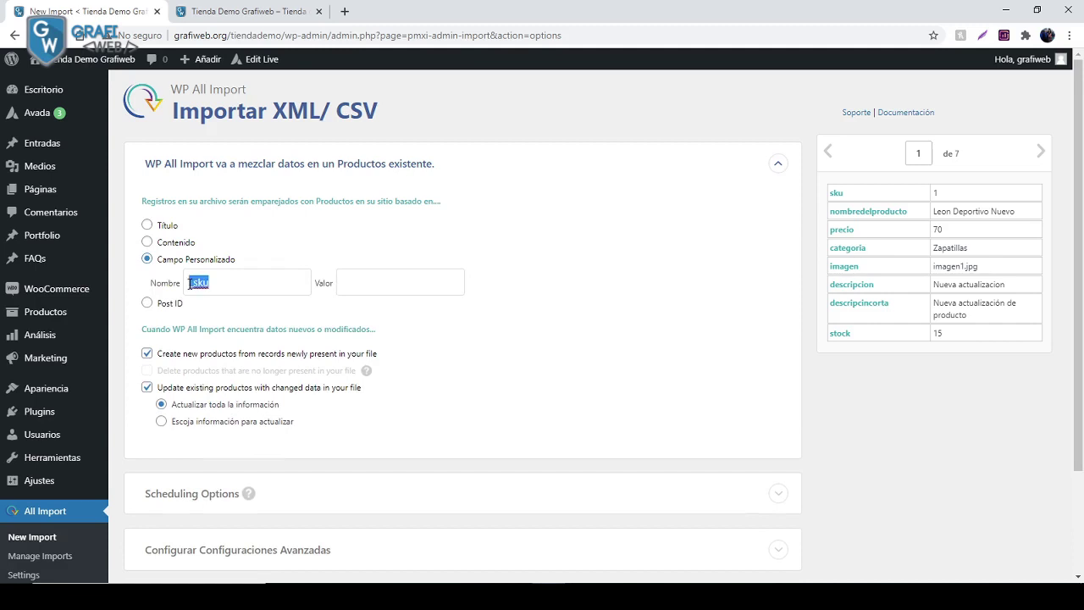
left_click(624, 329)
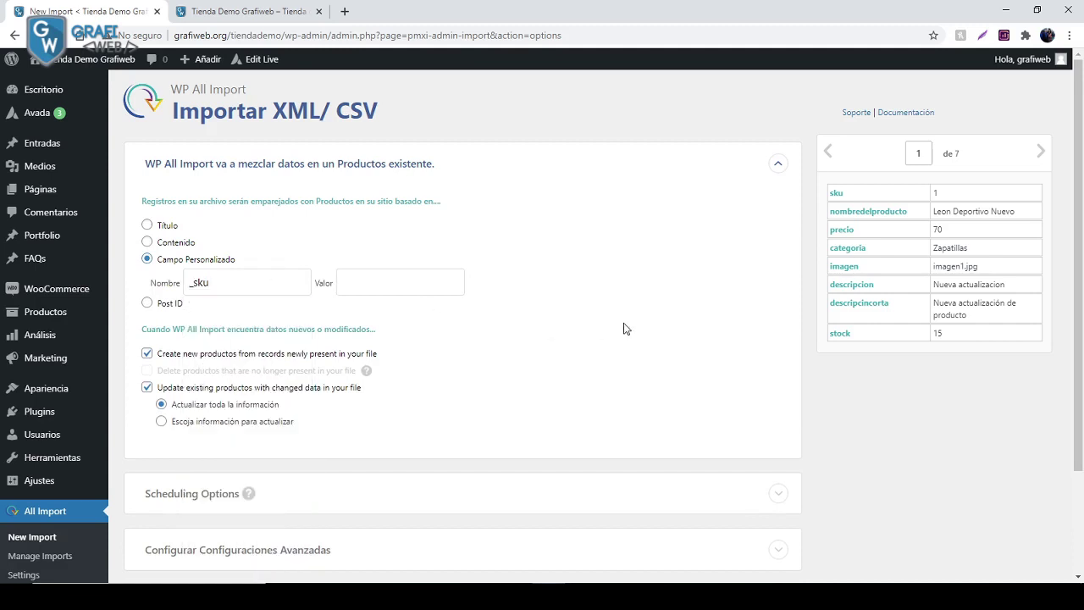
left_click(206, 282)
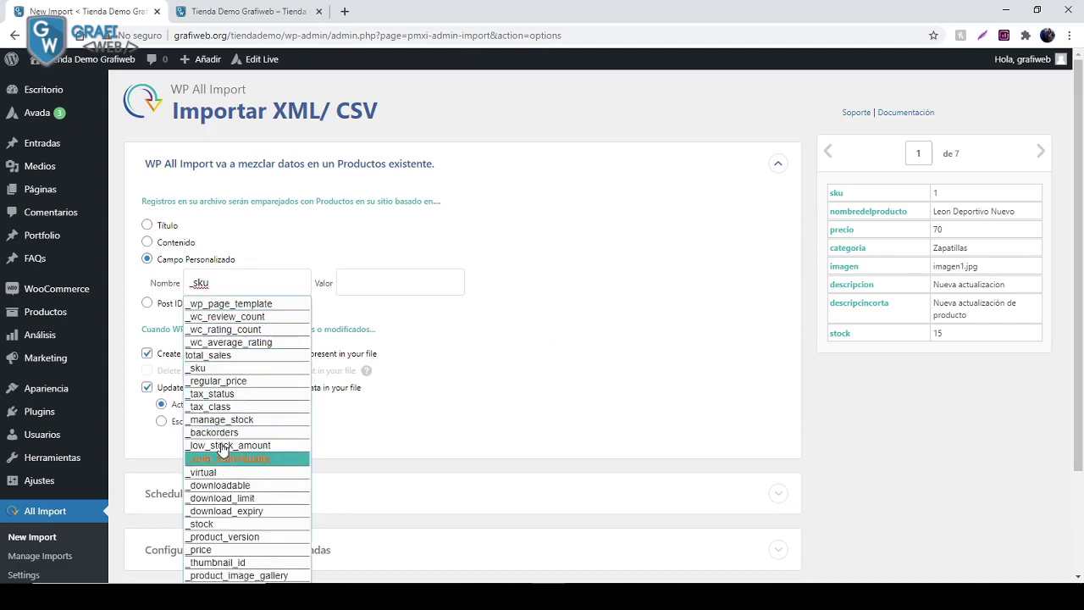
left_click(298, 263)
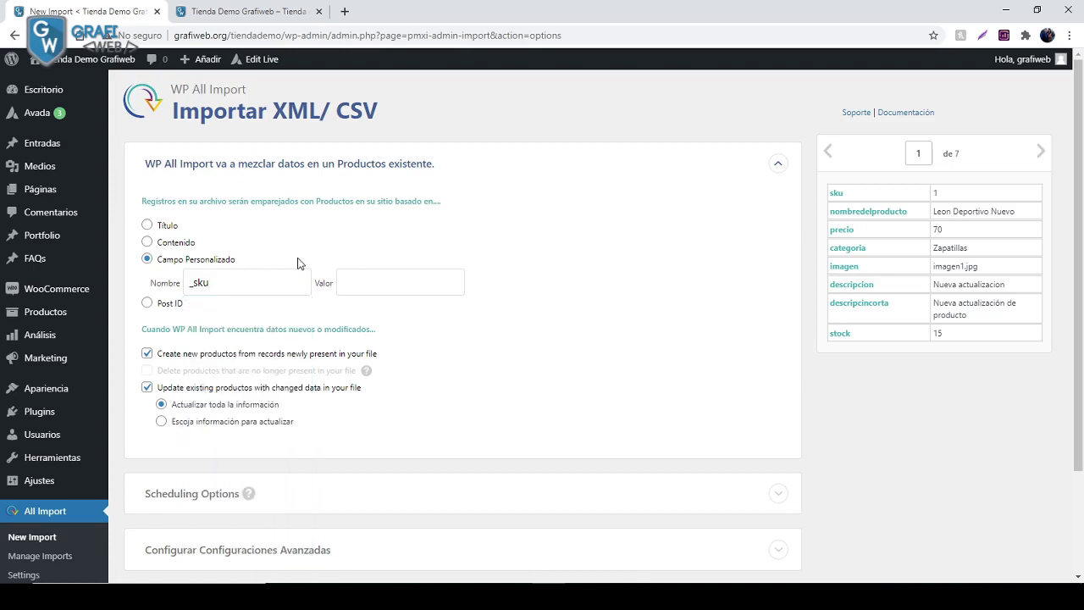
left_click_drag(839, 187, 342, 283)
left_click(488, 294)
left_click(513, 282)
scroll(486, 291, "down", 1)
scroll(570, 516, "up", 2)
Switch to the Carga Masiva sheet in Excel and examine the Nombre del producto column and the empty rows below it.
key("alt+Tab")
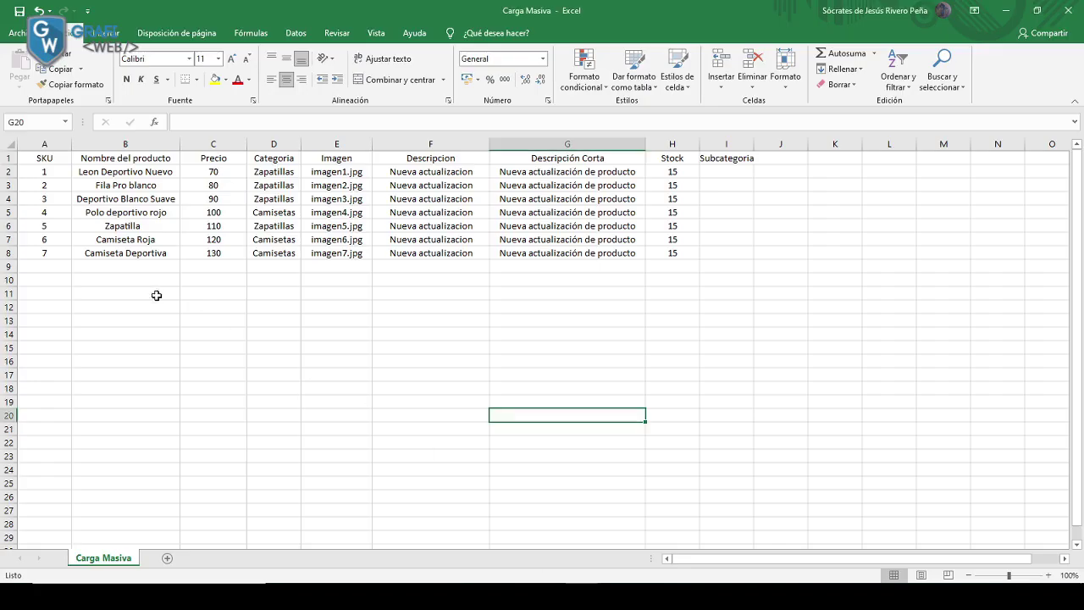
left_click(95, 279)
left_click_drag(83, 297, 94, 436)
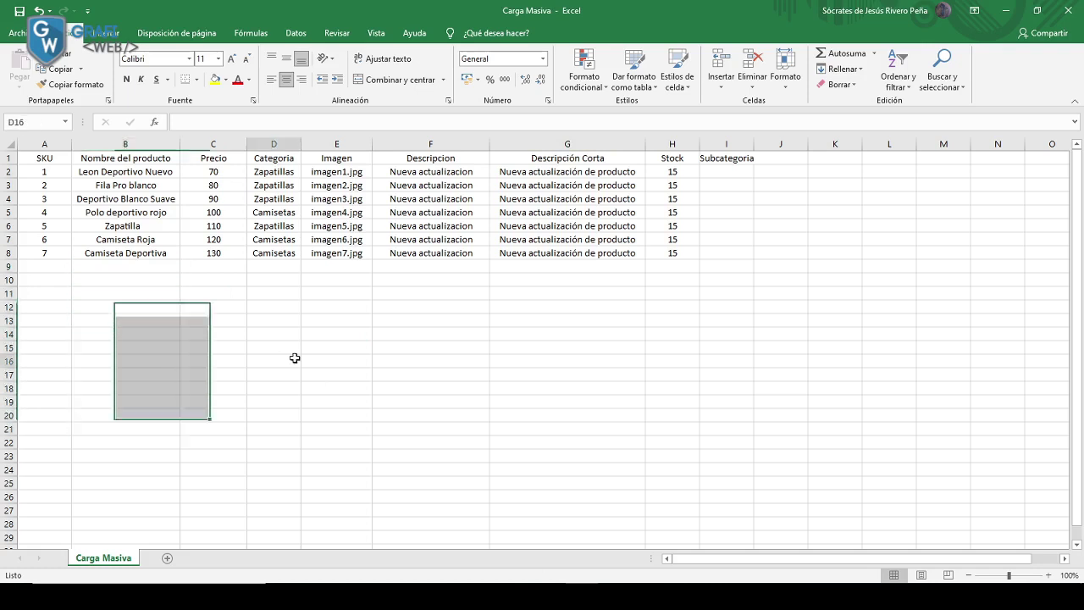
left_click(288, 360)
left_click_drag(92, 287, 98, 150)
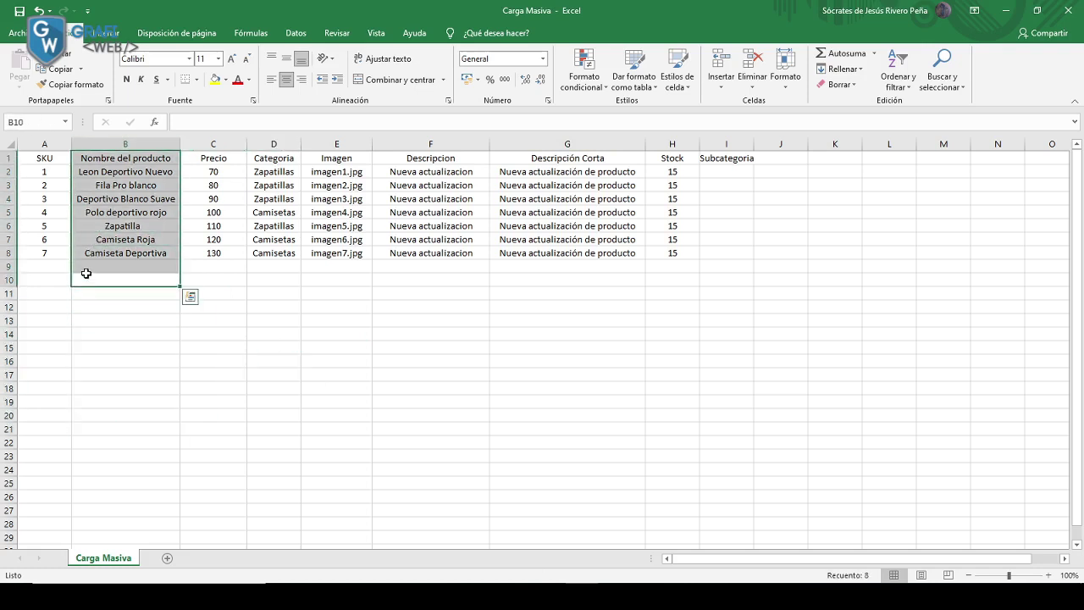
left_click(85, 265)
left_click_drag(85, 265, 88, 404)
left_click(291, 346)
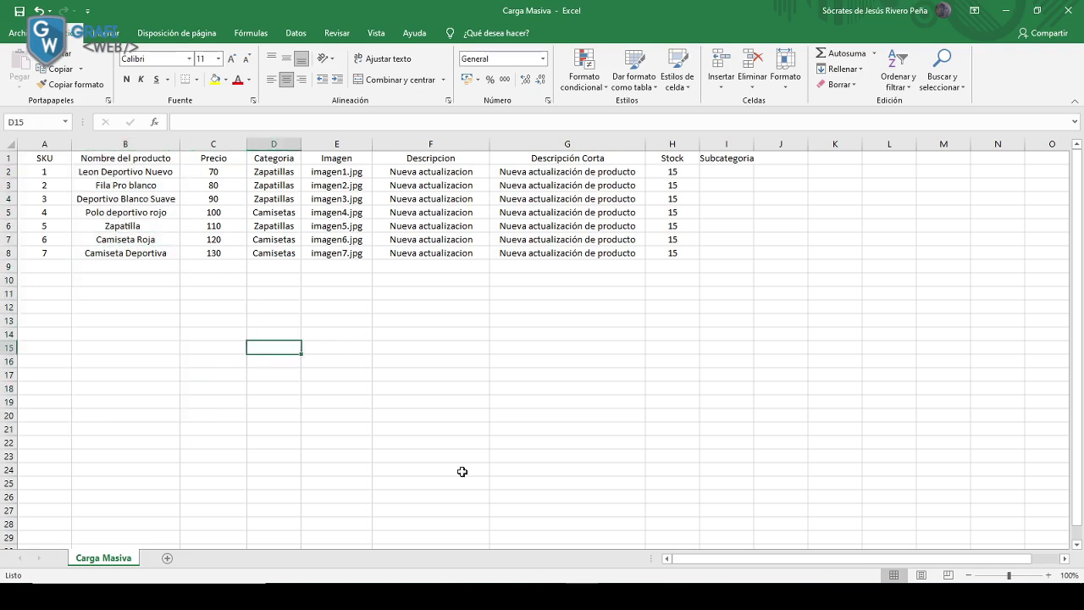
Back in the import settings, choose to update only selected information of existing products and exclude Imagenes from the update.
key("alt+Tab")
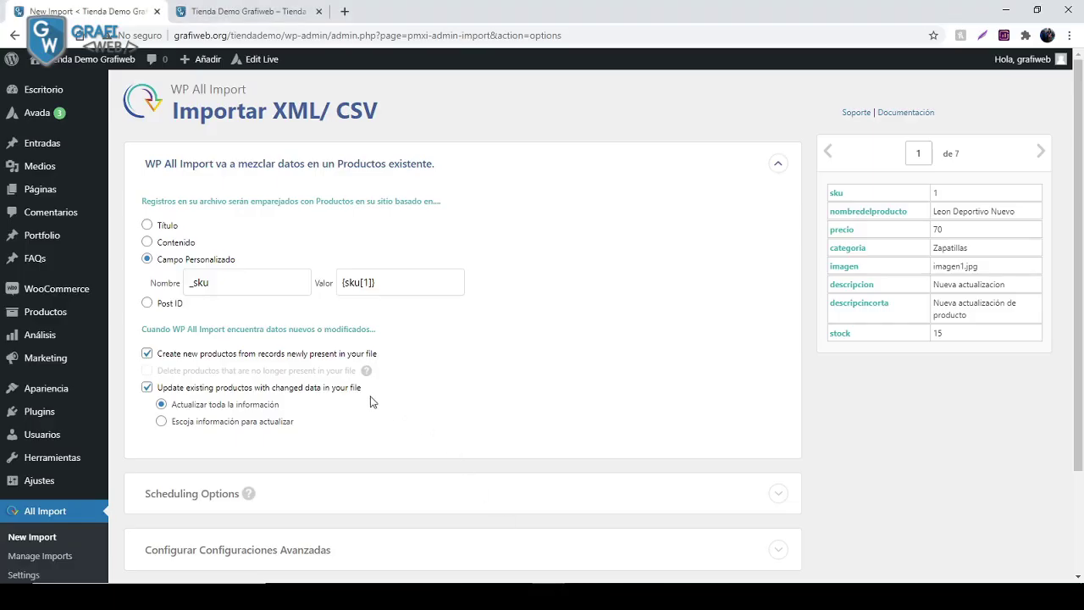
scroll(359, 390, "down", 1)
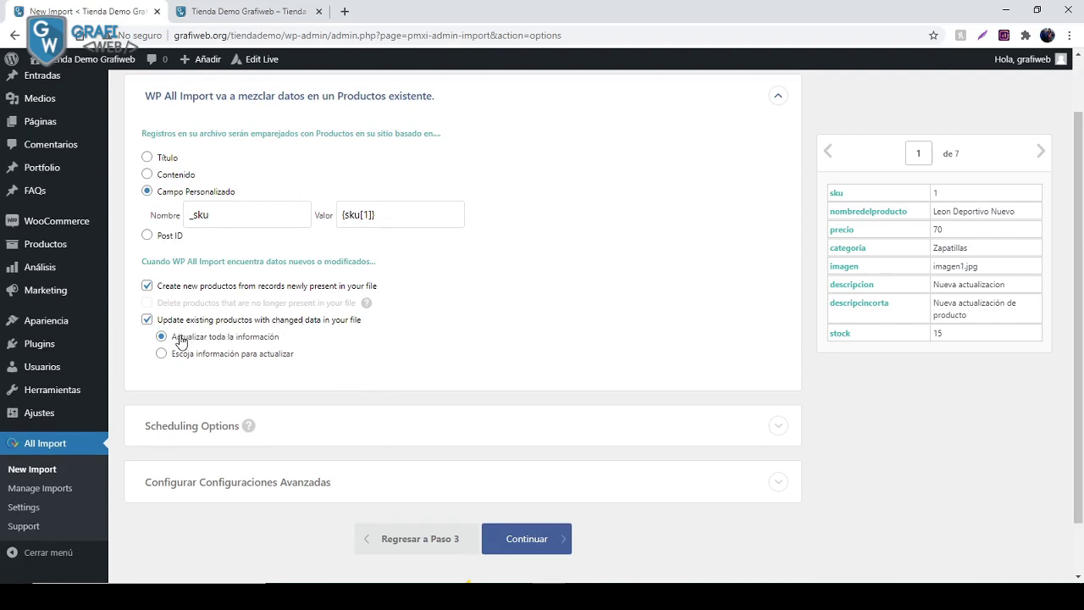
left_click(162, 354)
scroll(193, 371, "down", 4)
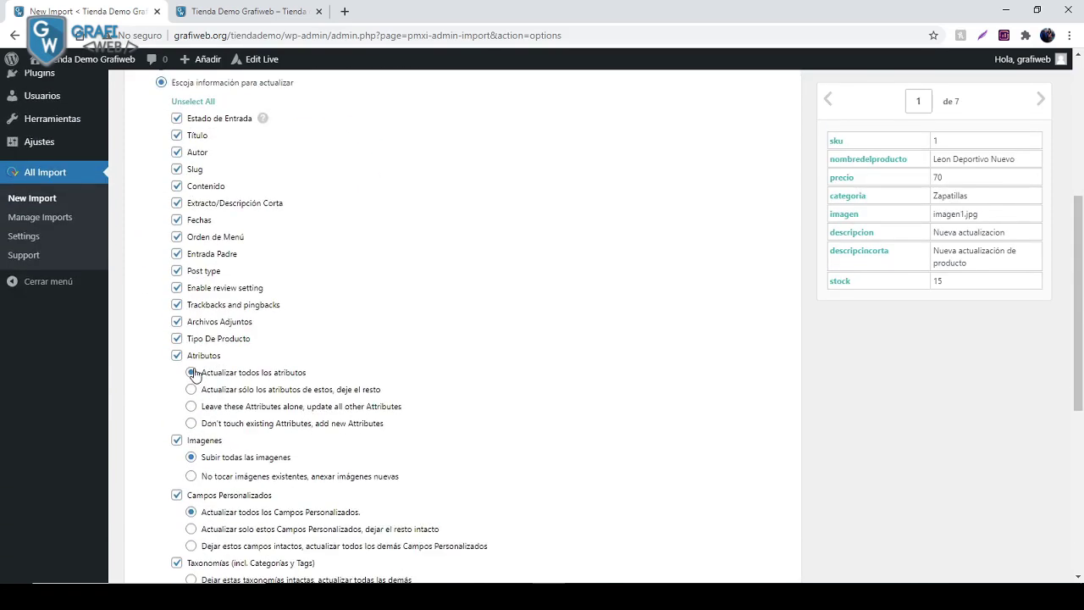
left_click(177, 382)
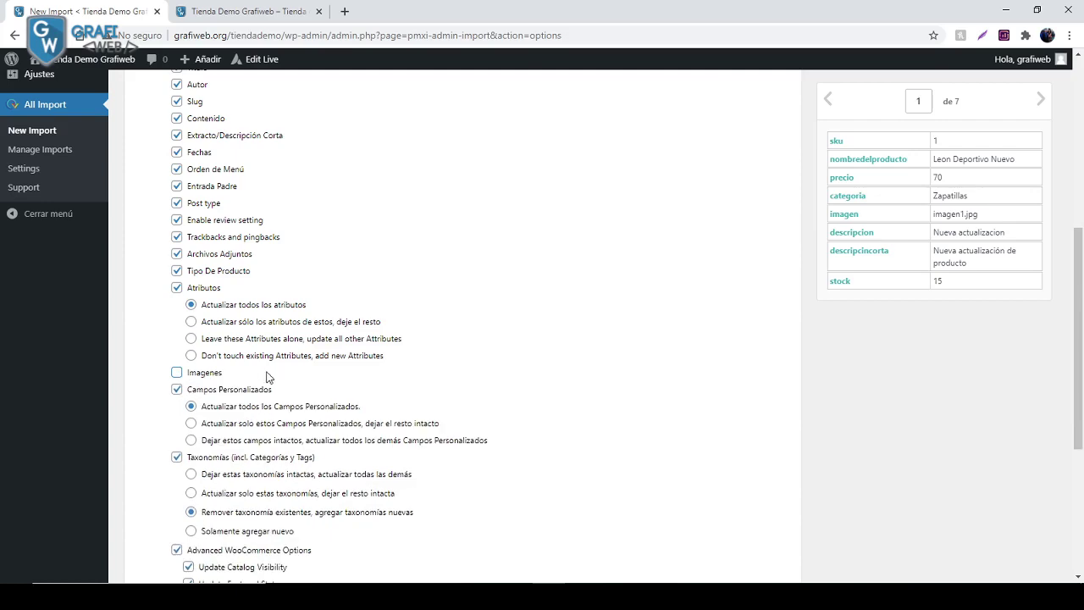
Review the _sku matching criterion and all the product data options selected for updating.
scroll(264, 377, "up", 3)
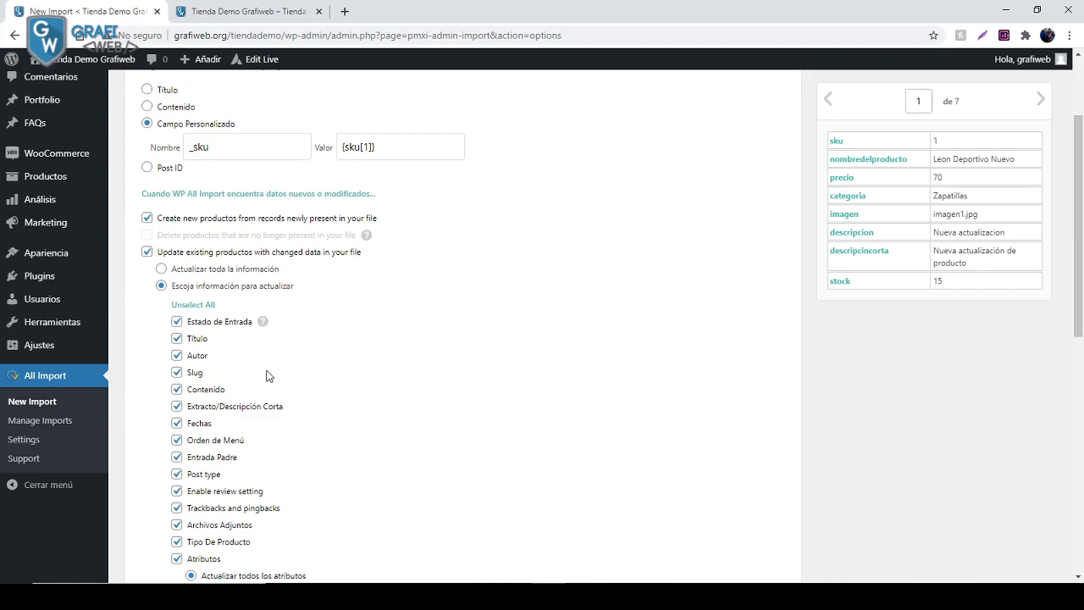
scroll(266, 377, "down", 3)
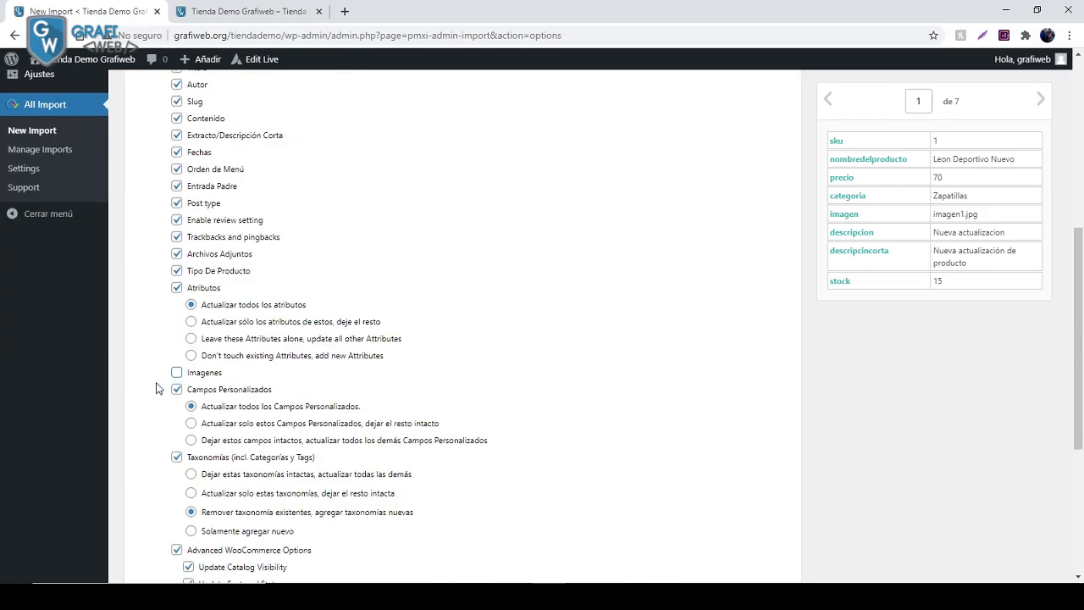
scroll(181, 381, "up", 3)
scroll(292, 402, "up", 2)
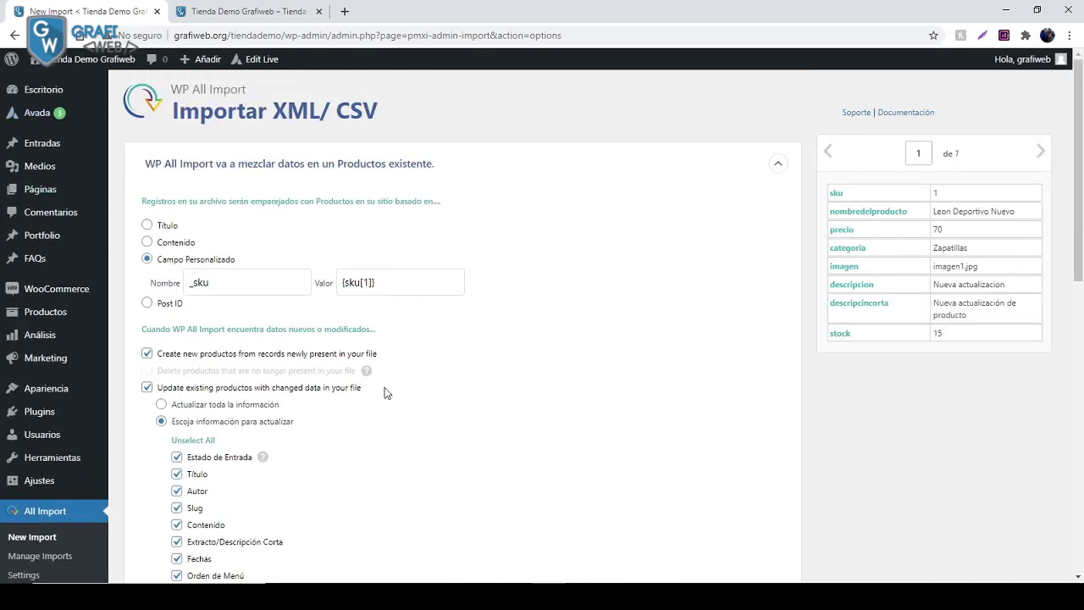
scroll(354, 361, "down", 2)
scroll(351, 368, "down", 2)
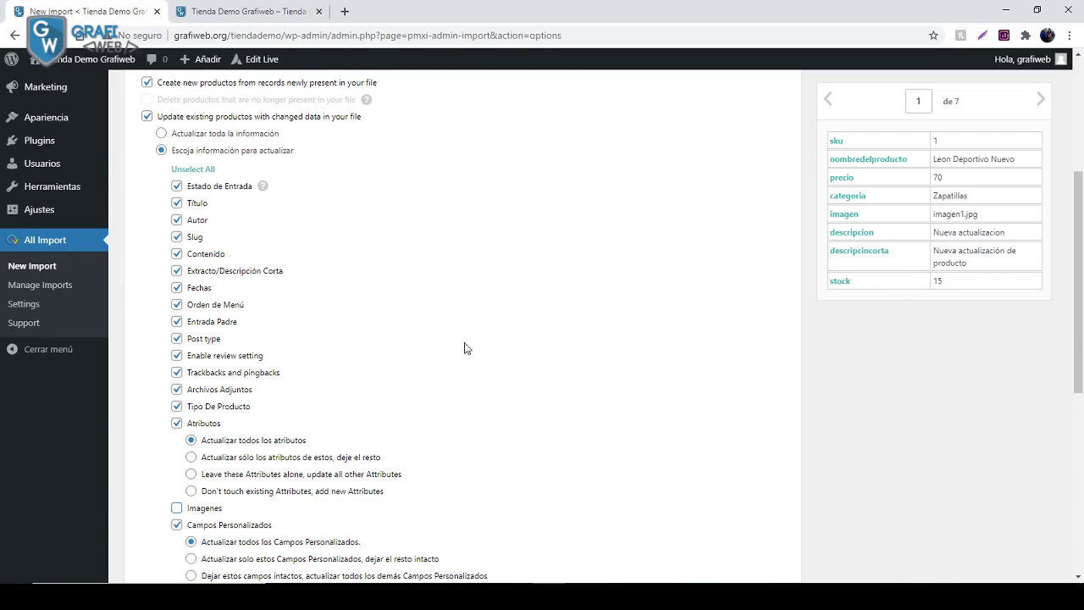
scroll(411, 367, "down", 3)
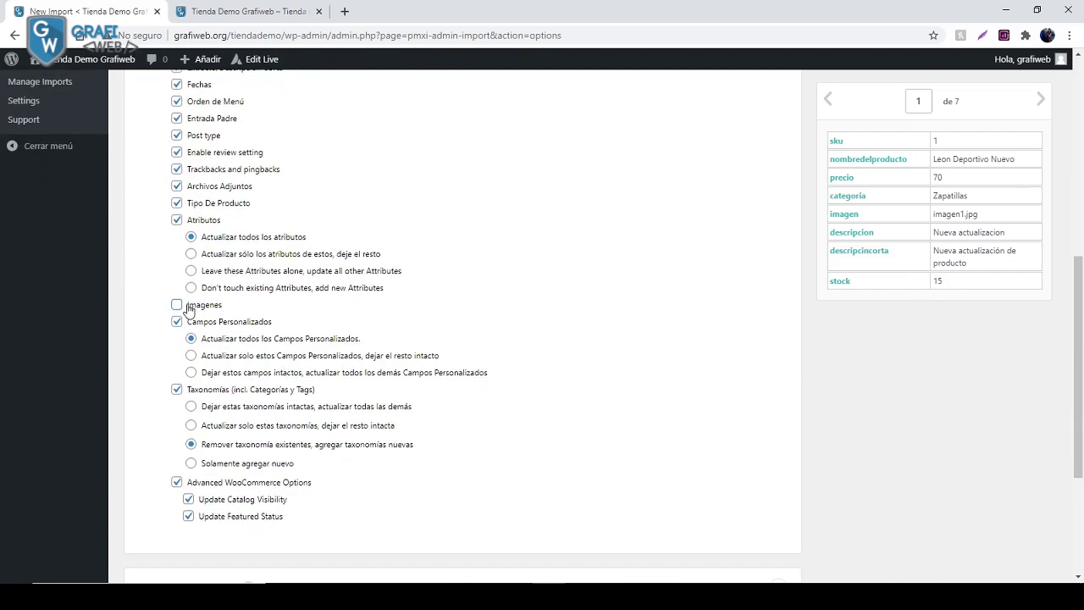
scroll(394, 340, "down", 2)
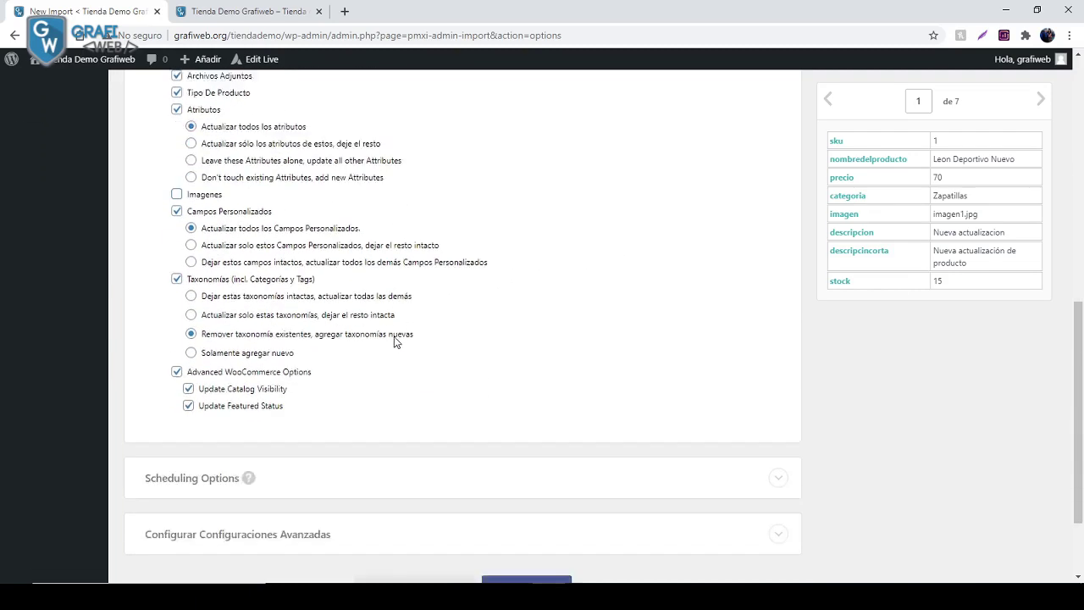
scroll(395, 341, "down", 2)
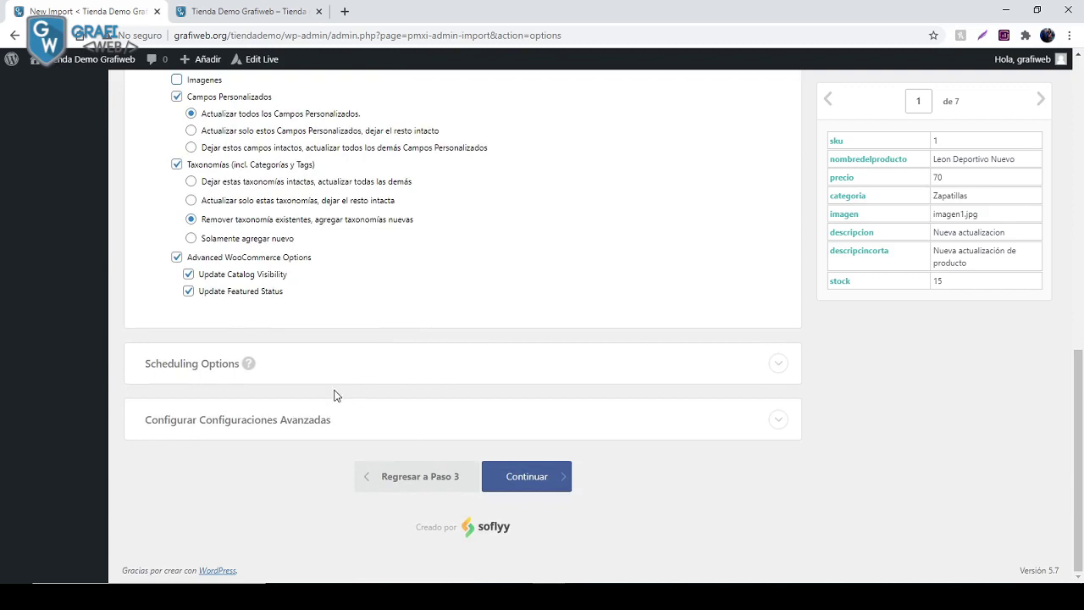
Continue to the import summary, check the listed settings, and confirm and run the import.
left_click(535, 476)
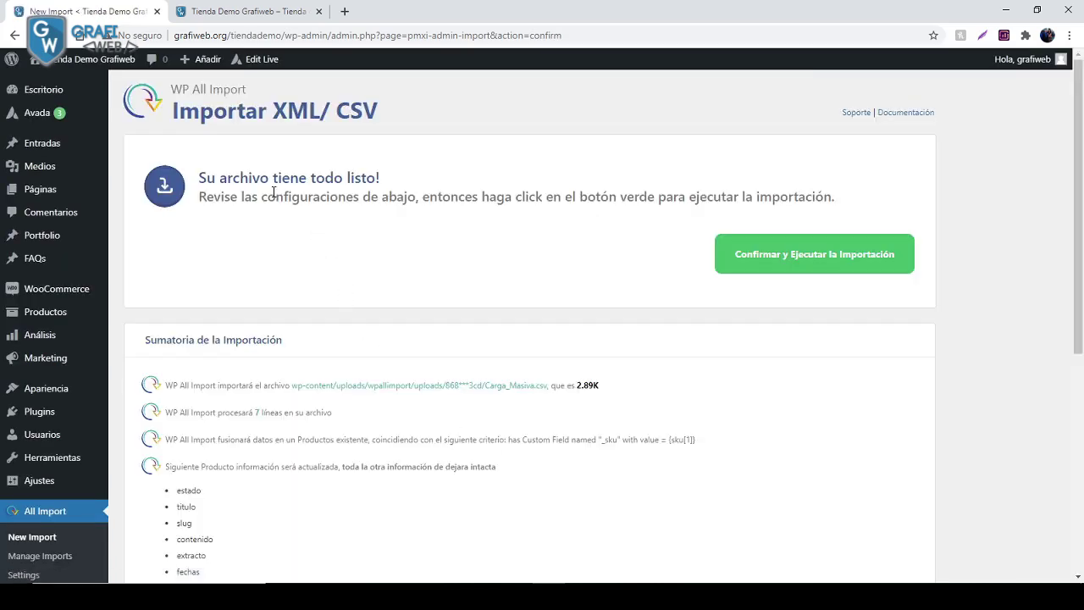
scroll(381, 254, "down", 3)
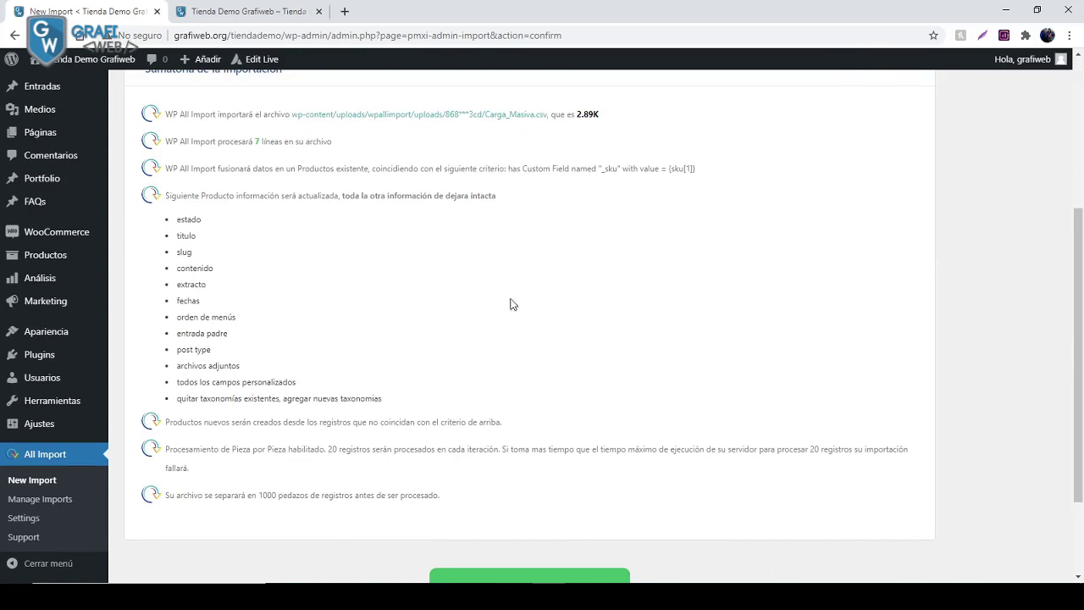
scroll(542, 302, "up", 3)
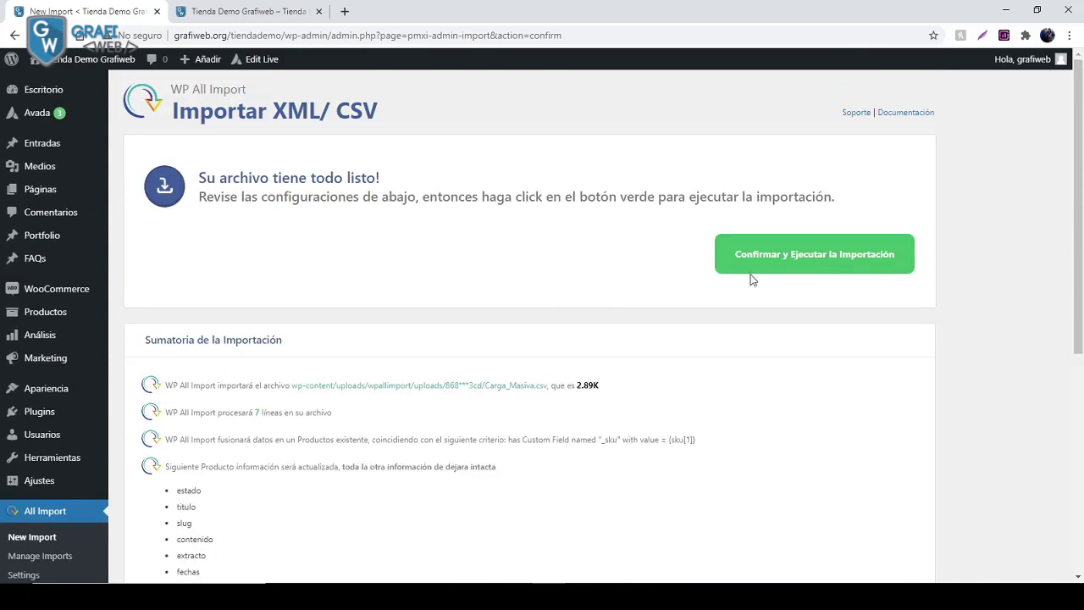
left_click(815, 261)
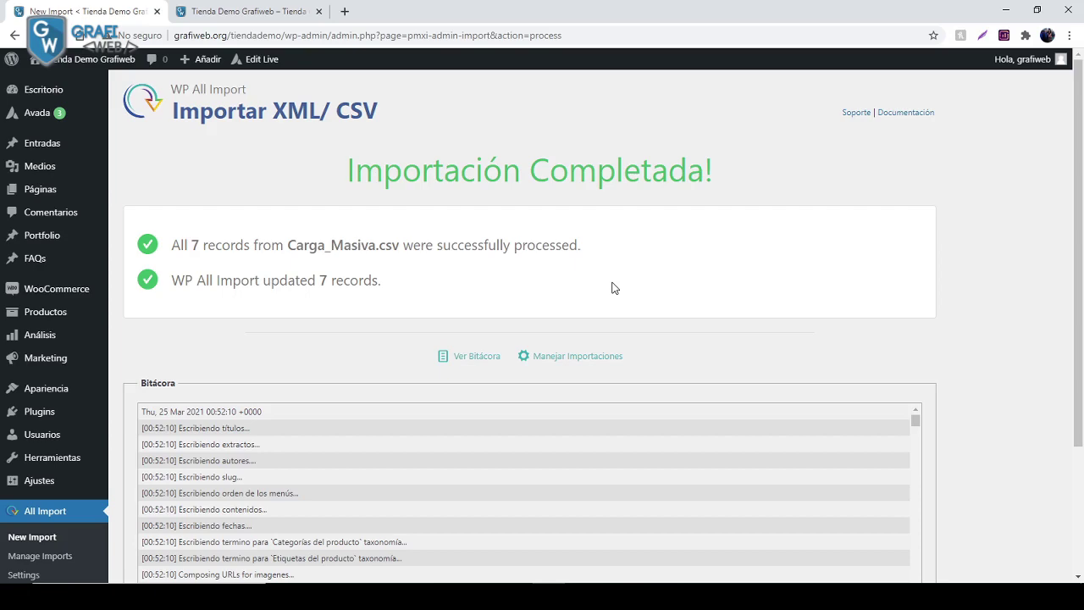
Examine the import log for the update entries of Leon Deportivo Nuevo and the records that follow.
scroll(961, 295, "down", 2)
scroll(653, 290, "down", 3)
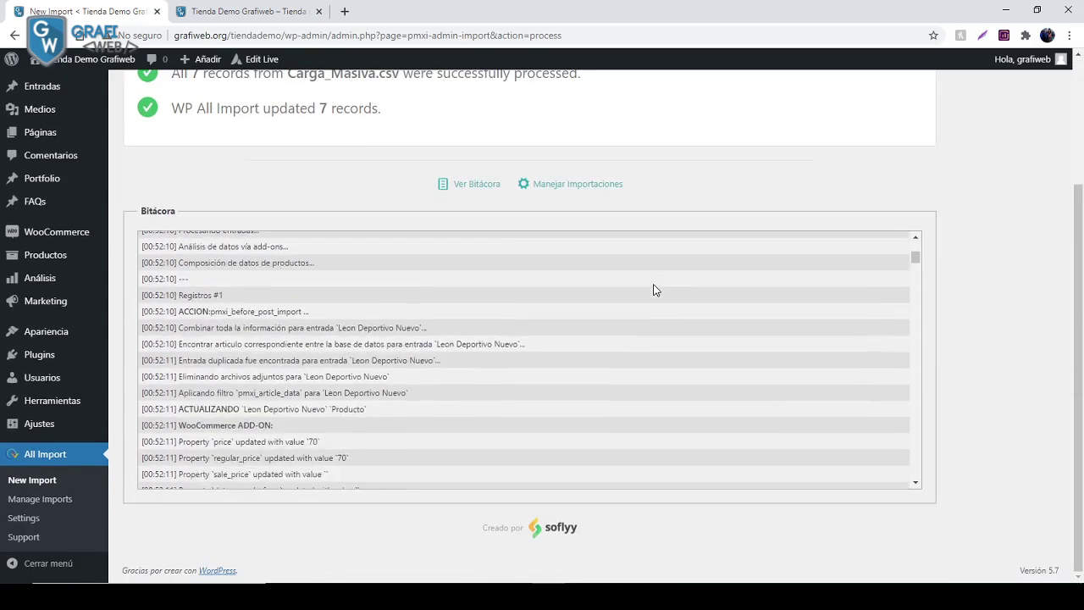
scroll(653, 289, "down", 2)
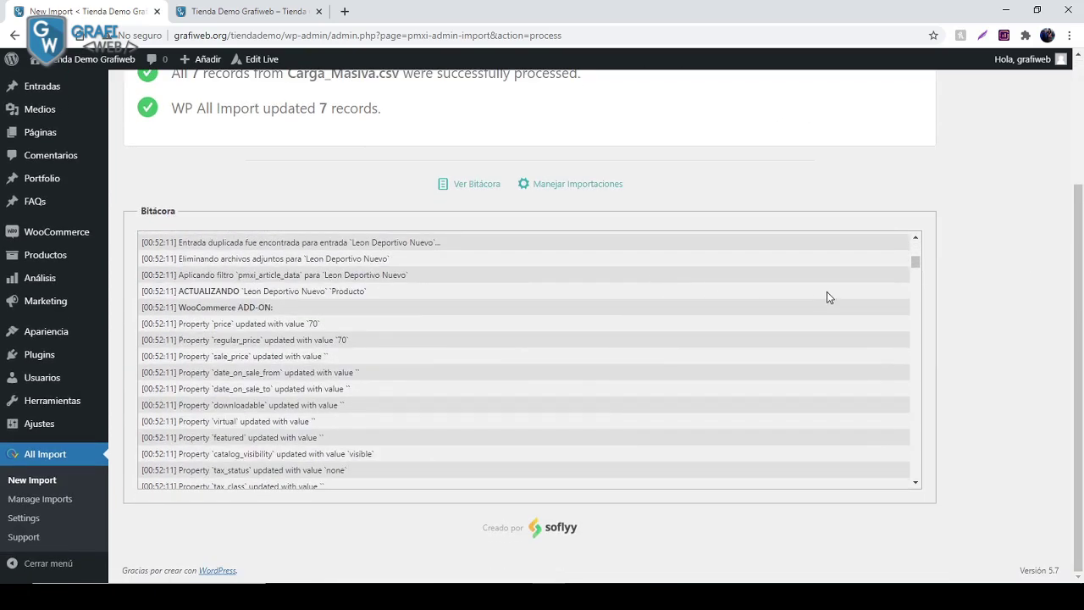
scroll(827, 296, "up", 2)
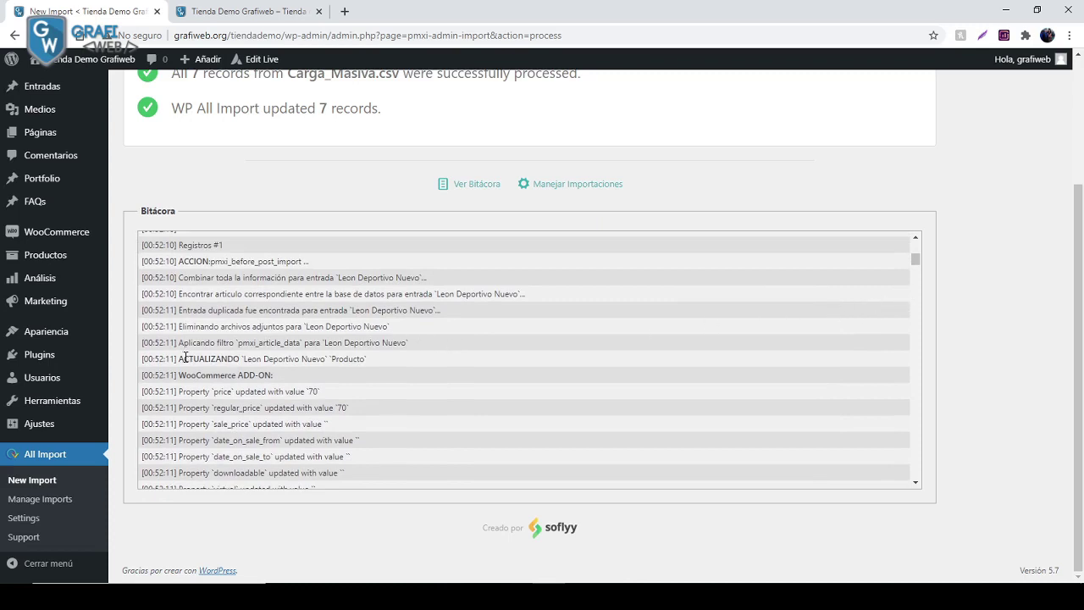
left_click_drag(185, 357, 368, 355)
left_click(254, 388)
scroll(249, 387, "down", 5)
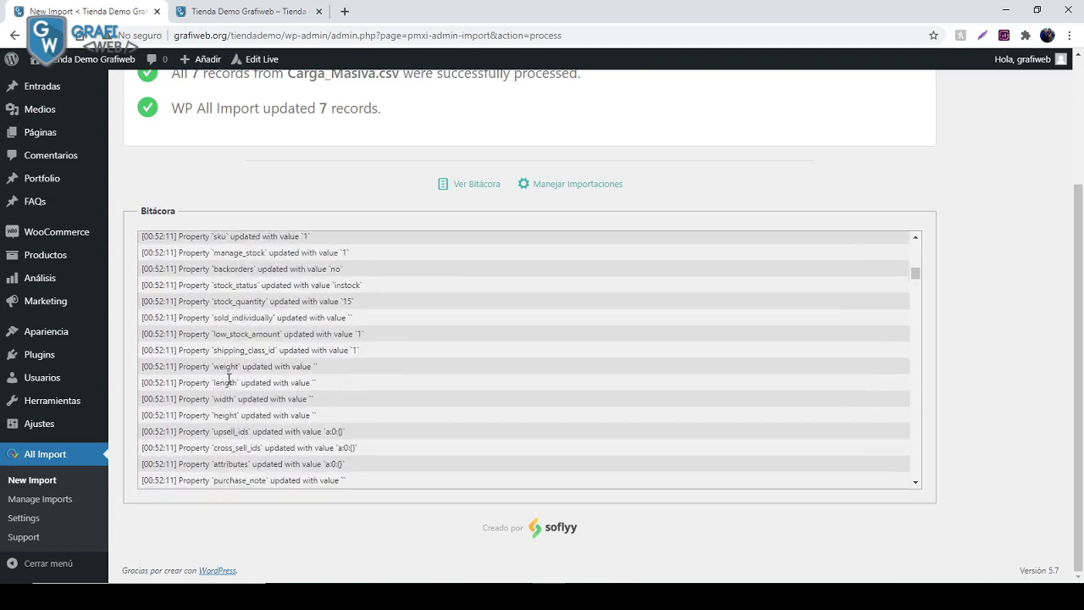
scroll(228, 378, "down", 3)
left_click_drag(210, 332, 388, 334)
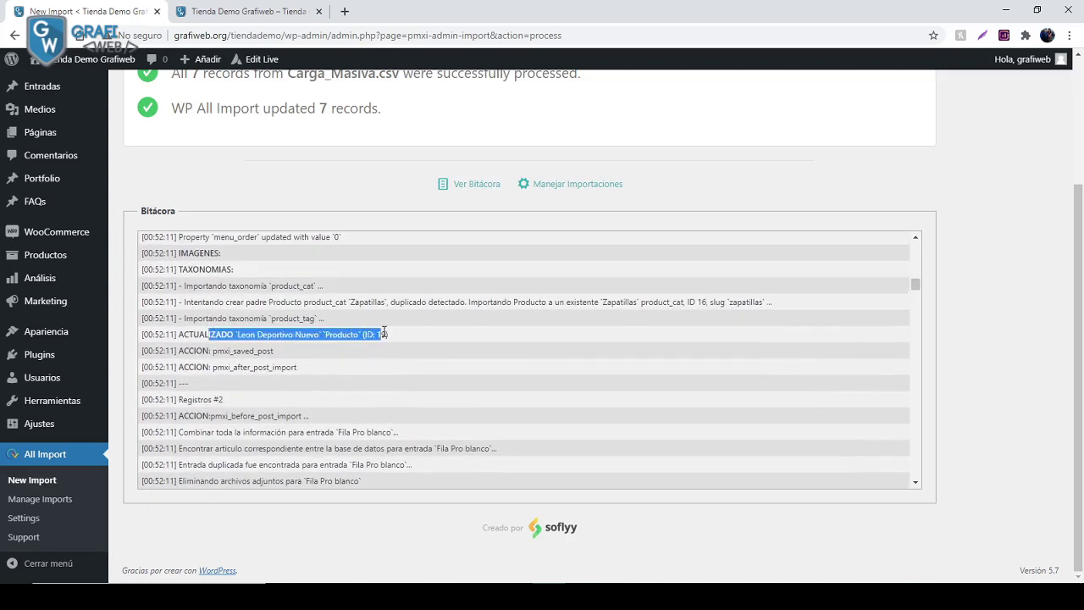
left_click(297, 392)
scroll(297, 392, "down", 4)
scroll(455, 378, "up", 12)
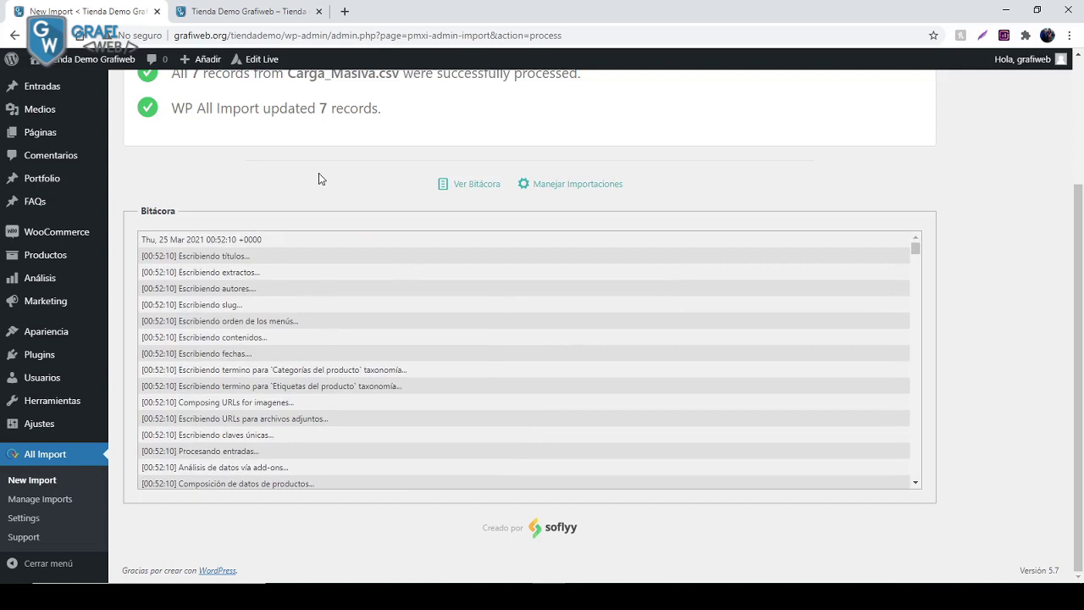
Open the Tienda storefront page, reload it, and check the price of each product.
left_click(271, 11)
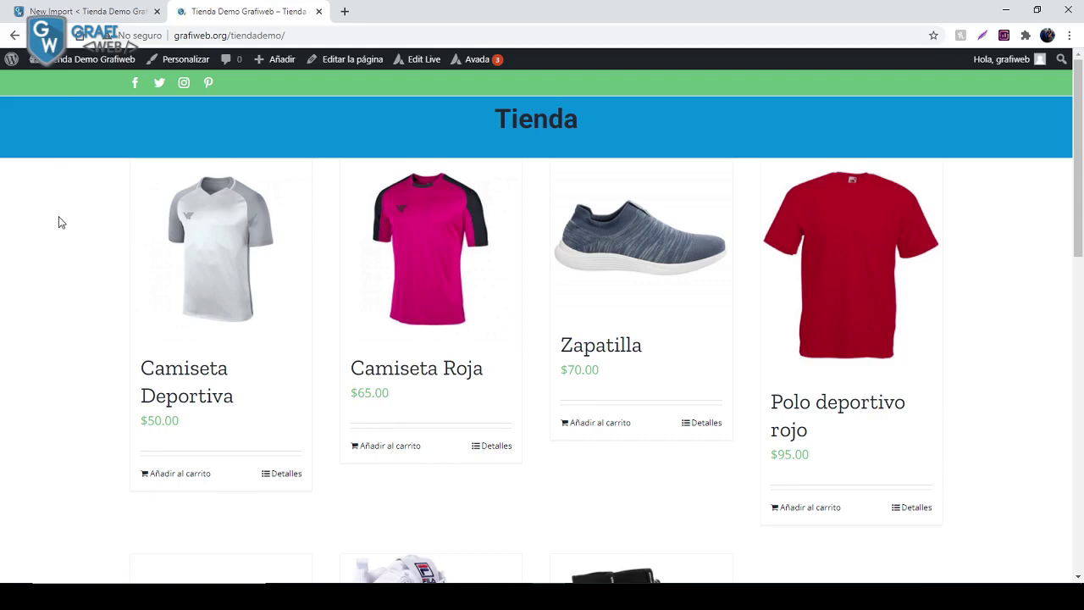
key("F5")
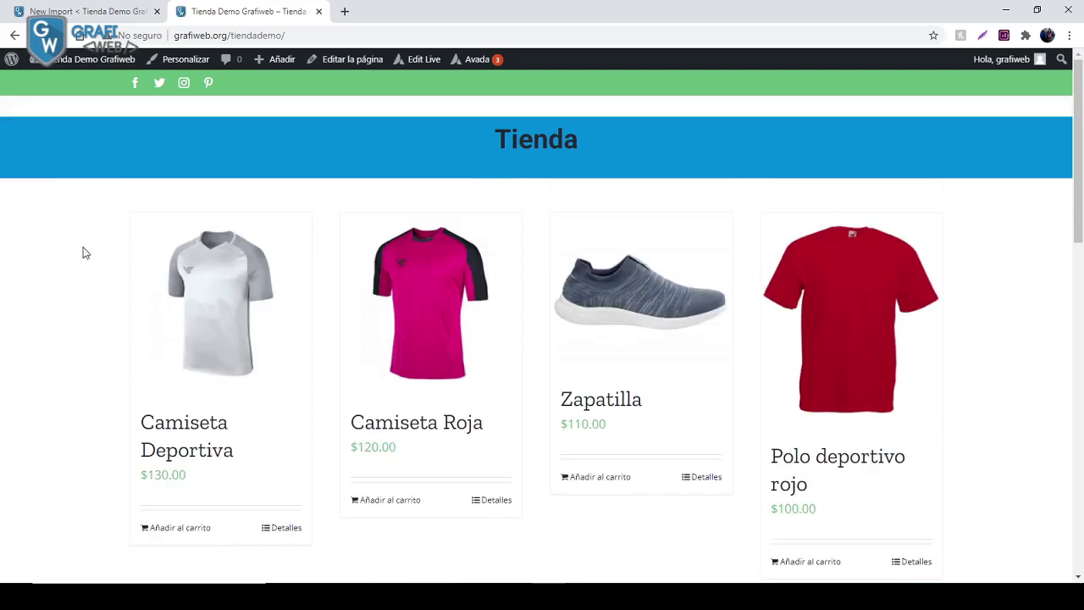
scroll(85, 255, "down", 3)
scroll(102, 270, "up", 1)
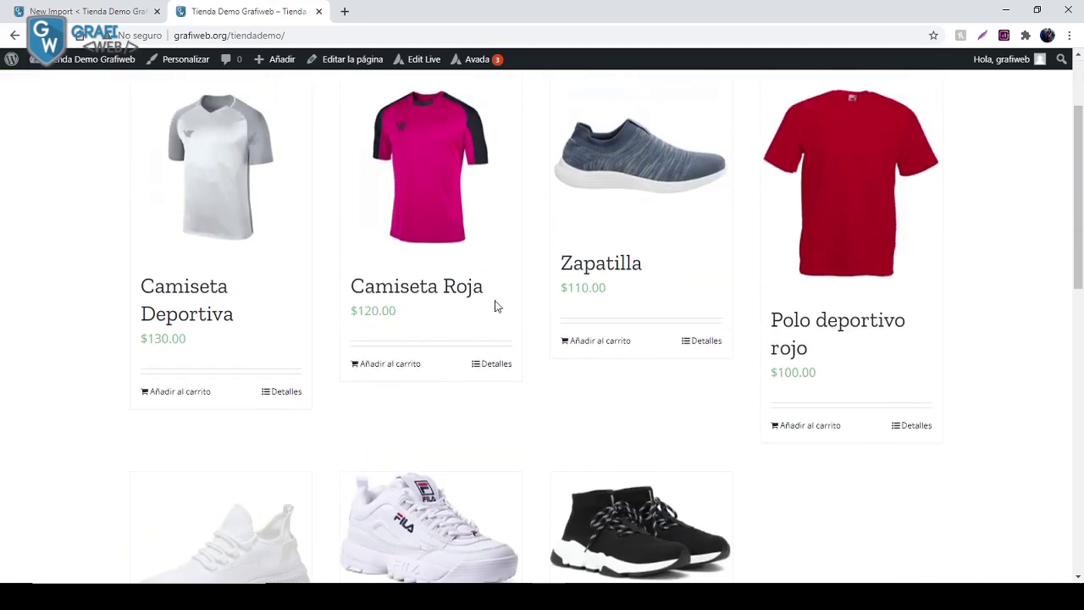
left_click_drag(784, 373, 816, 373)
left_click_drag(606, 288, 592, 288)
left_click_drag(397, 311, 368, 311)
left_click(167, 336)
scroll(167, 335, "down", 3)
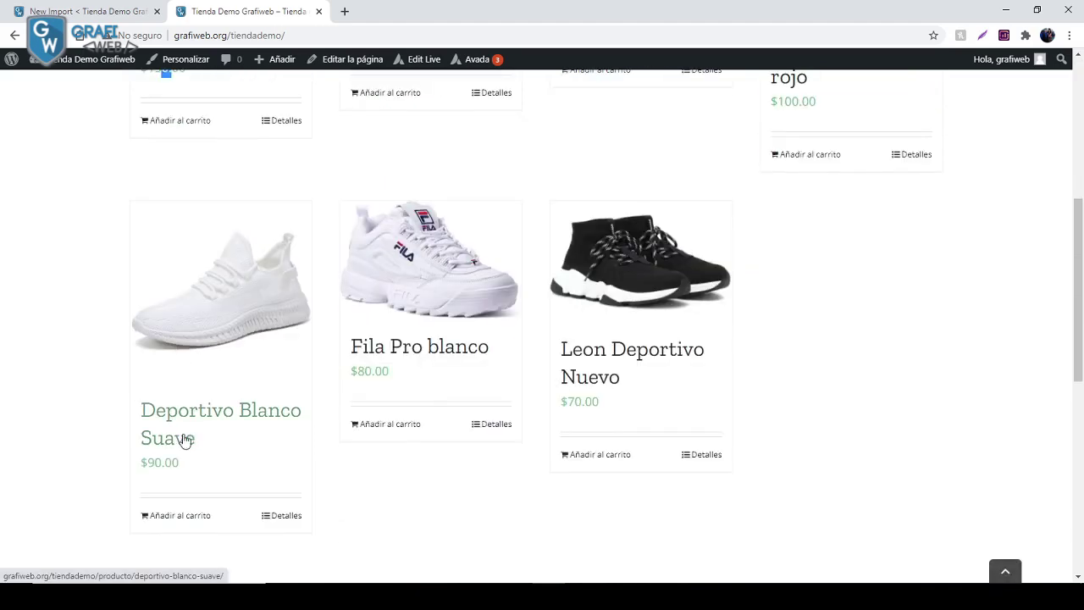
left_click_drag(374, 370, 456, 394)
left_click(567, 415)
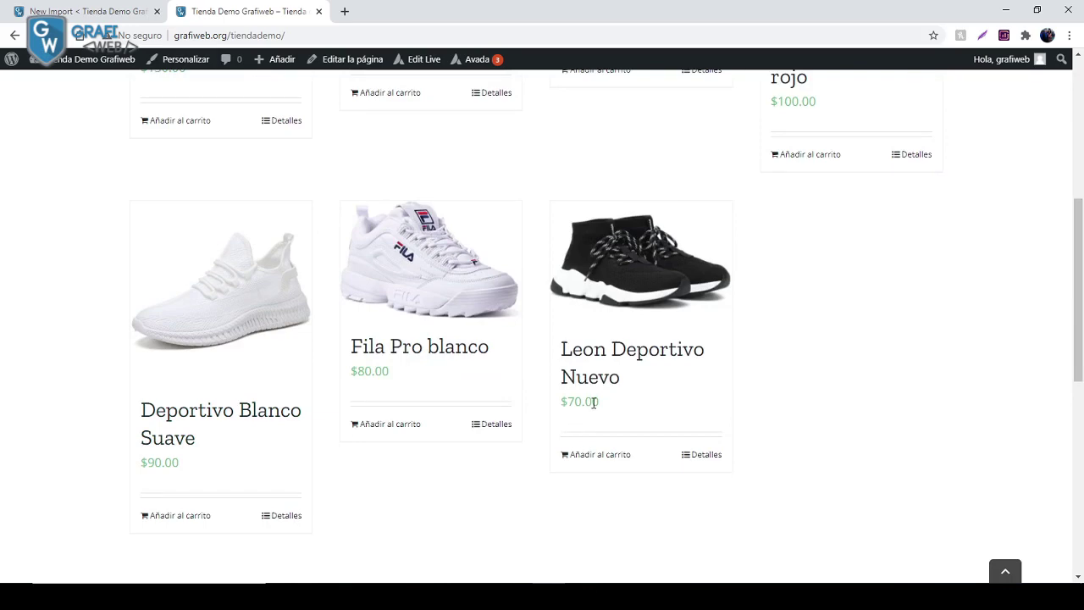
Open the Camiseta Roja product page and compare its available quantity with the Stock column of the Carga Masiva workbook in Excel.
scroll(589, 403, "up", 5)
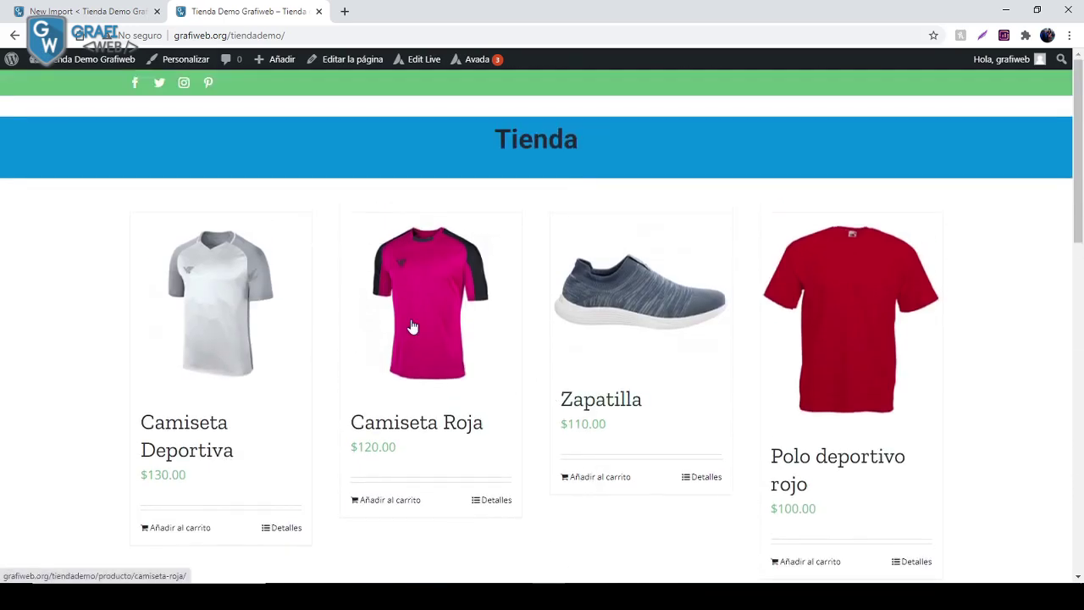
left_click(412, 327)
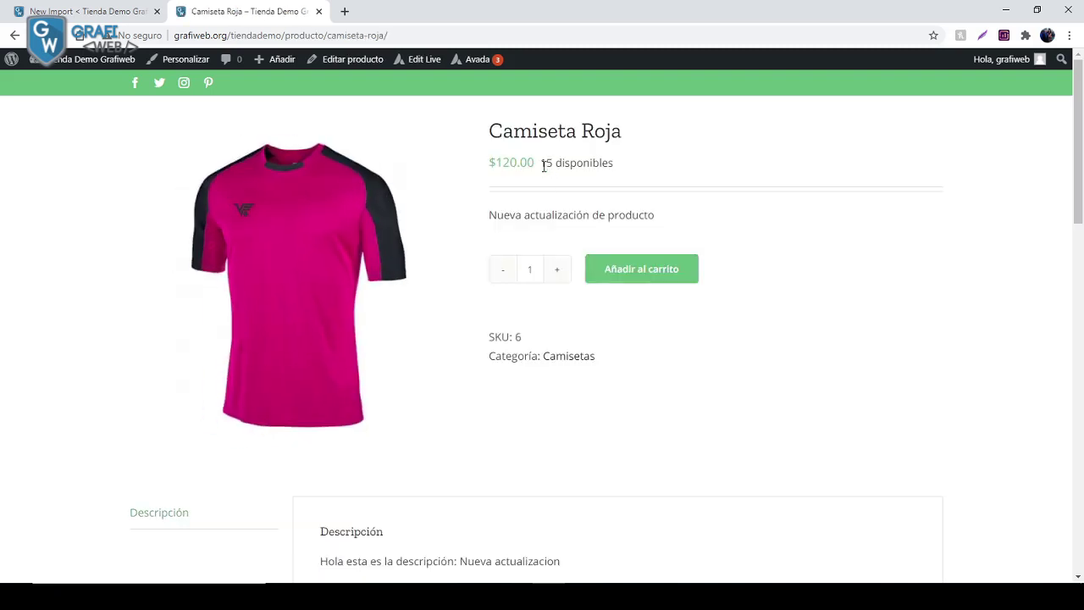
left_click_drag(541, 163, 644, 165)
left_click(806, 348)
left_click(583, 597)
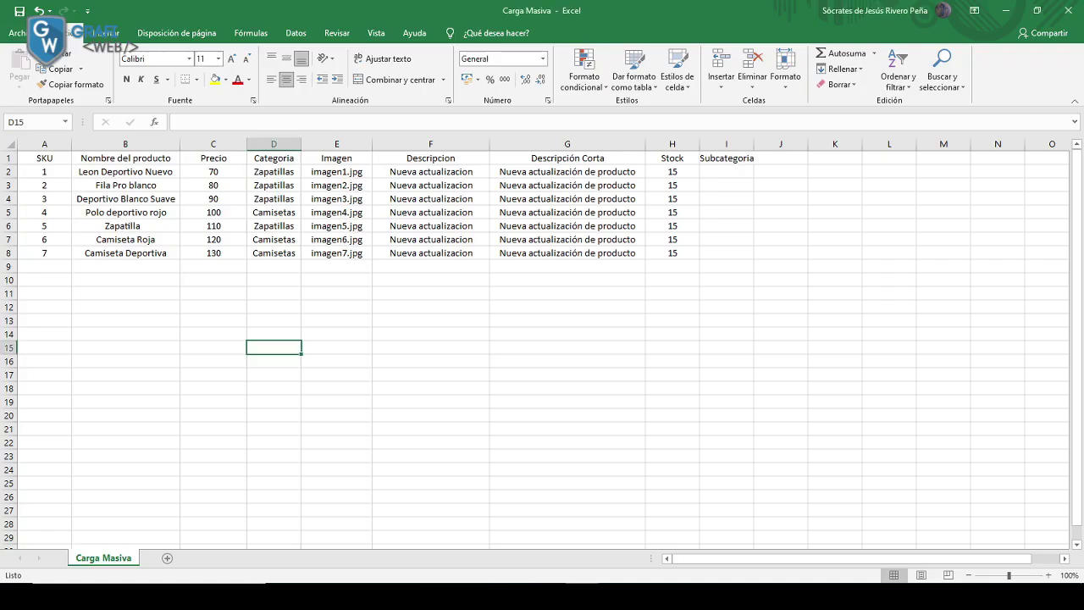
left_click(674, 184)
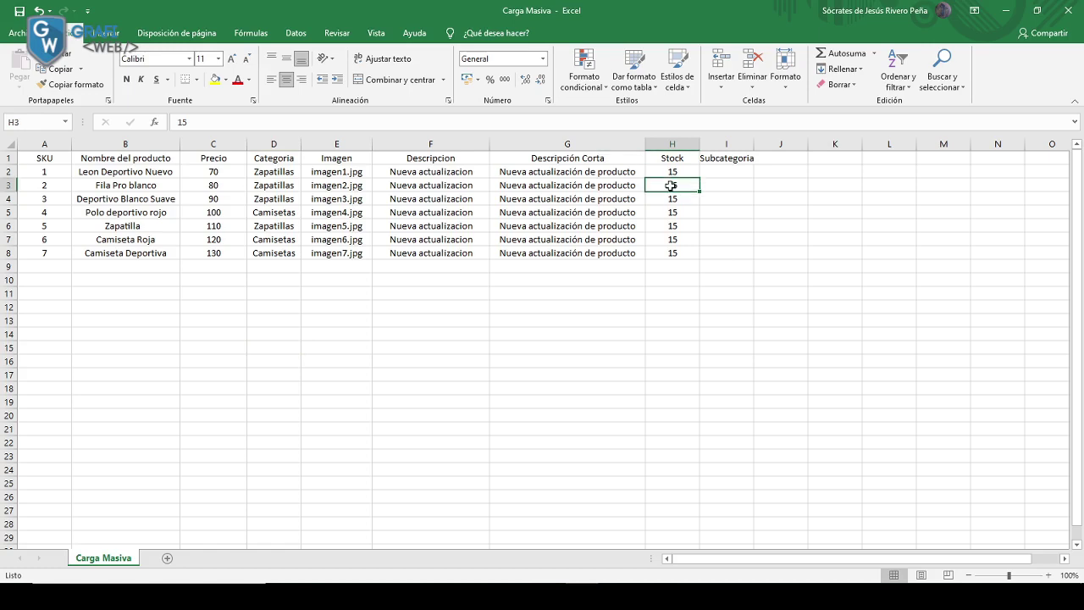
left_click(674, 225)
left_click(677, 253)
left_click(674, 201)
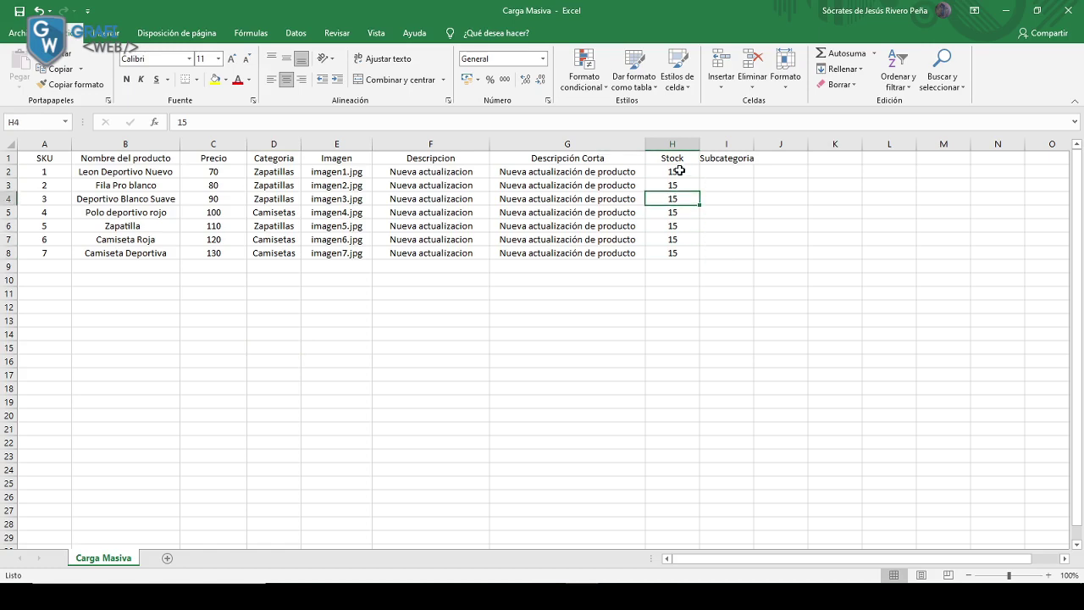
left_click(680, 171)
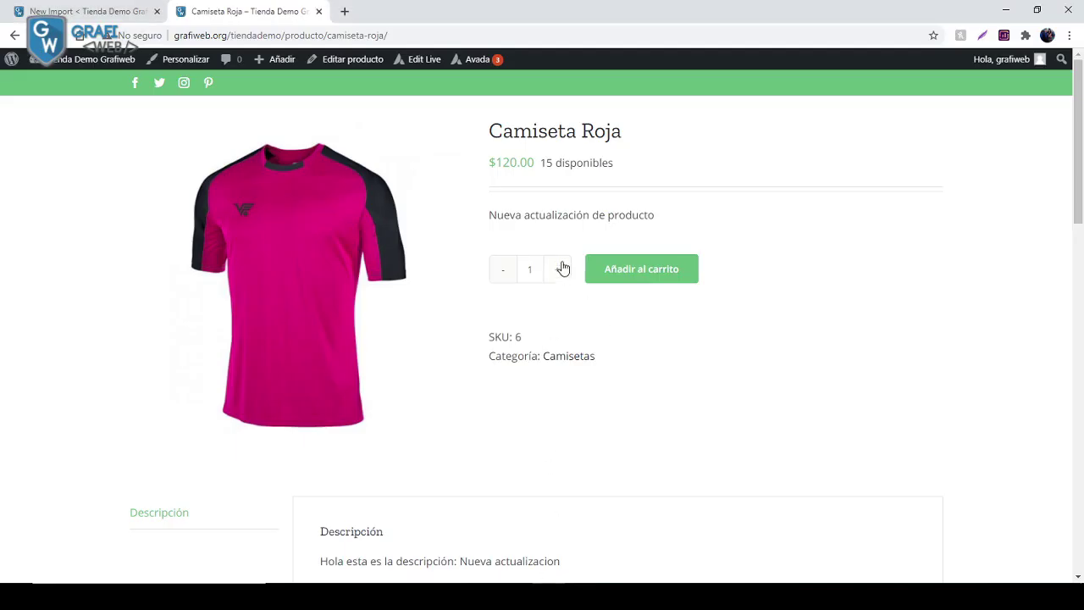
Compare Camiseta Roja's short description and full description on its store page with the description columns of the Carga Masiva sheet.
left_click_drag(498, 214, 661, 266)
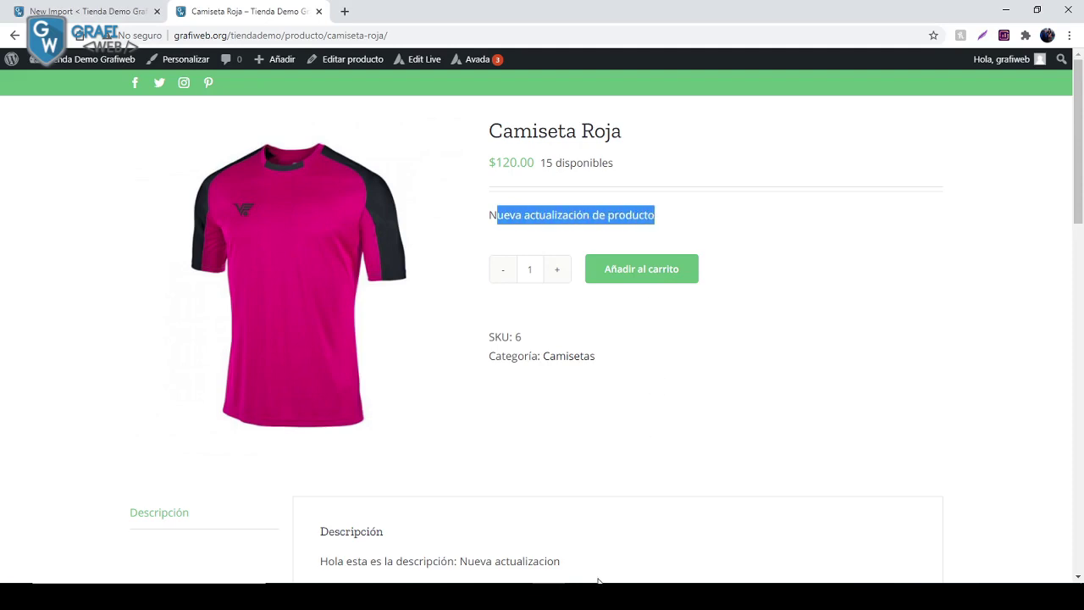
scroll(548, 523, "down", 3)
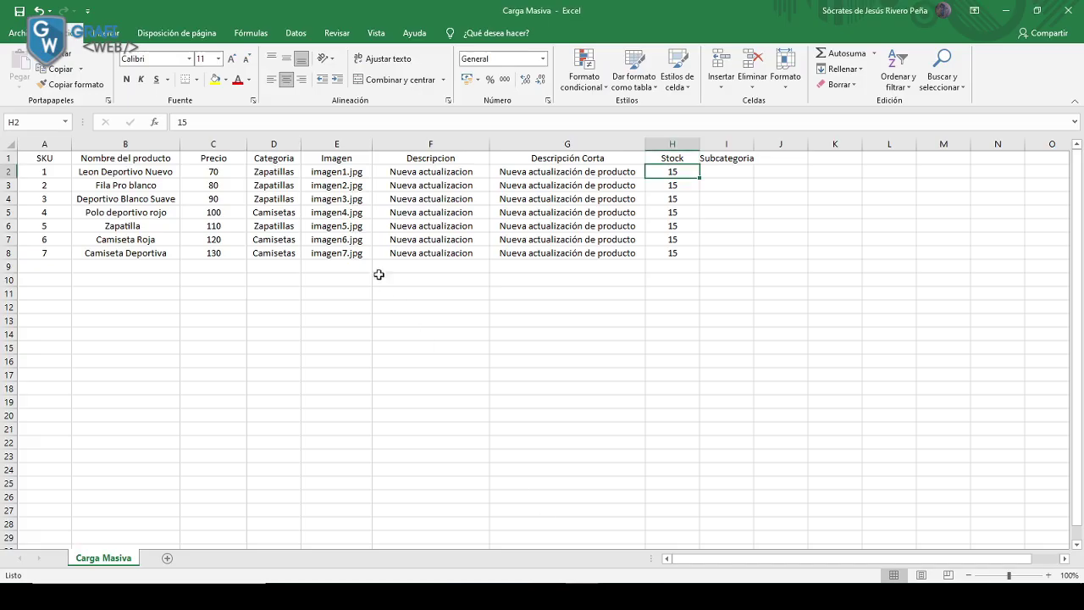
left_click(398, 173)
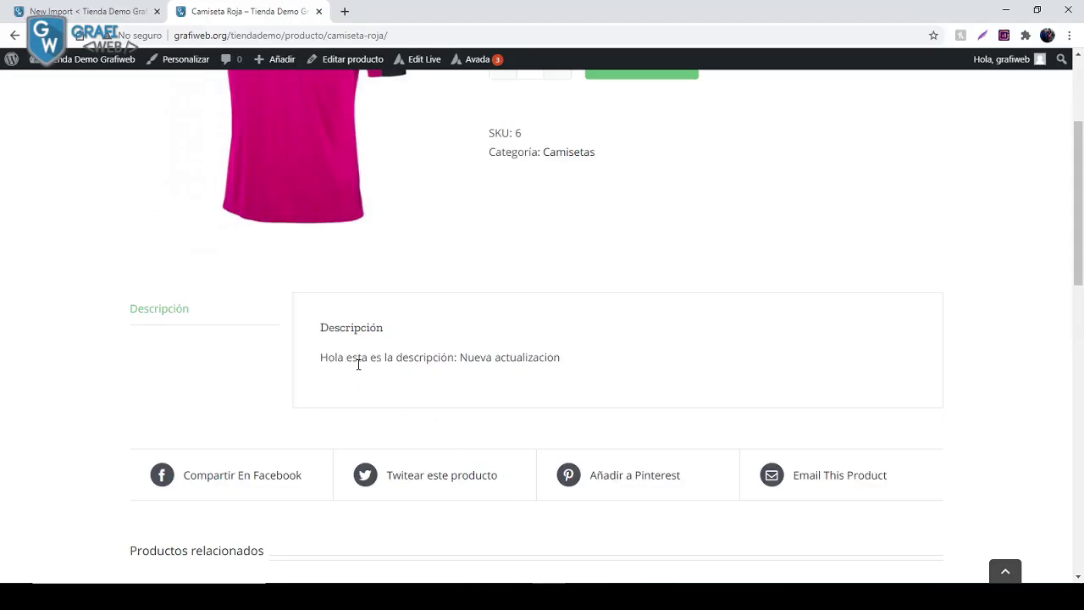
left_click_drag(322, 357, 581, 361)
left_click(462, 359)
left_click(581, 361)
scroll(581, 362, "up", 3)
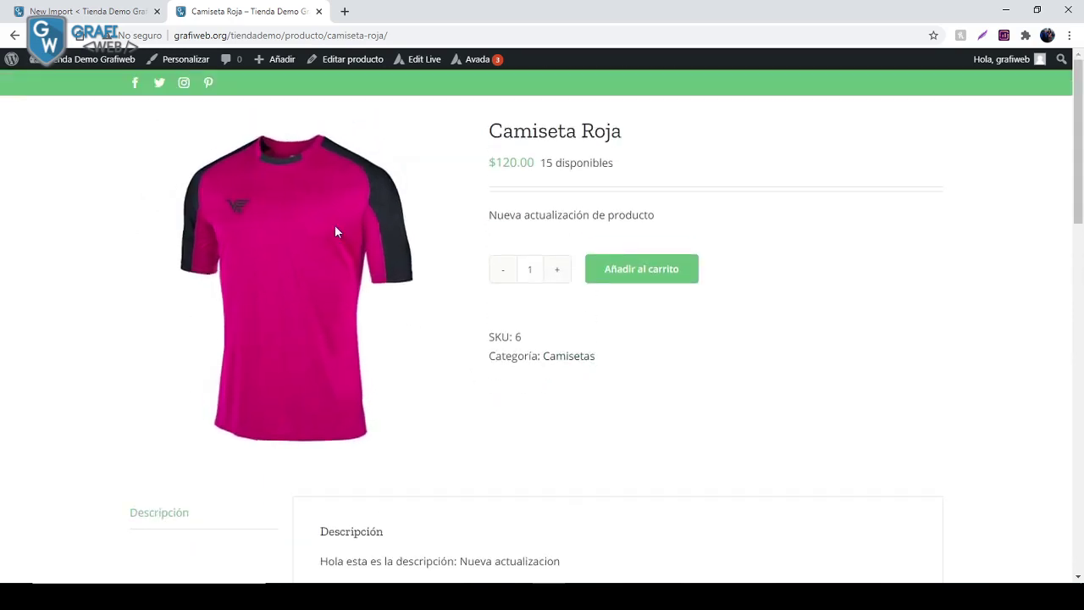
Return to the Tienda page and look over the names and prices of the listed products.
left_click(15, 38)
scroll(653, 310, "down", 2)
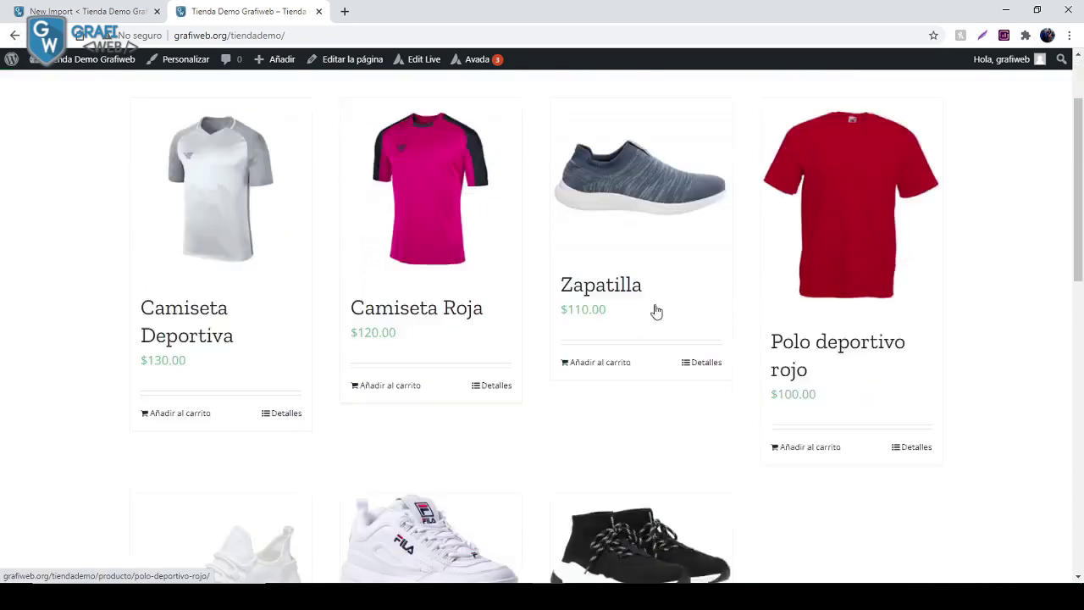
scroll(685, 336, "up", 1)
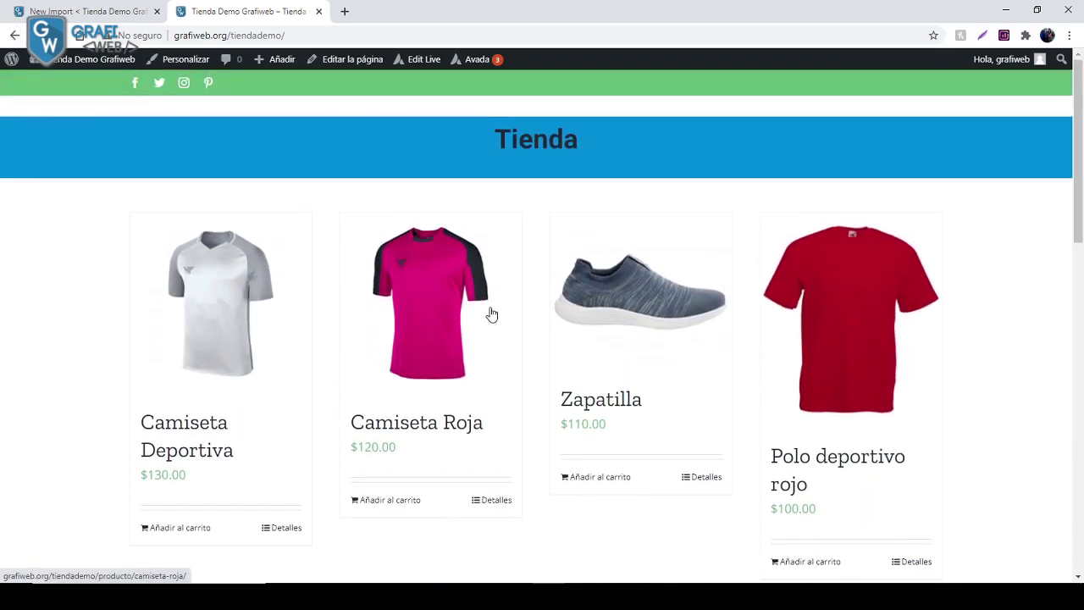
scroll(433, 313, "down", 2)
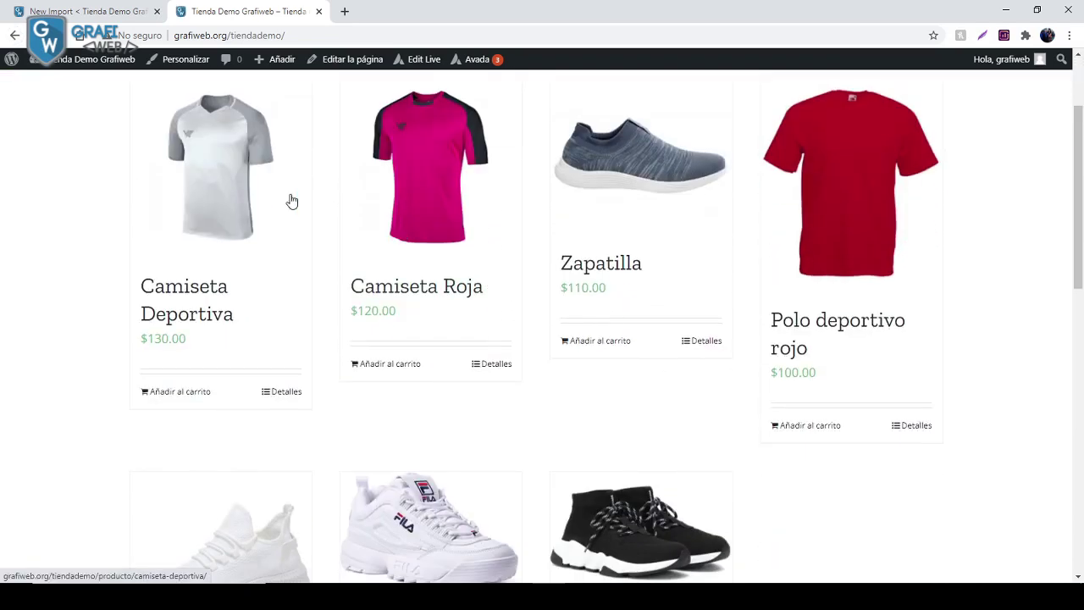
scroll(477, 288, "down", 1)
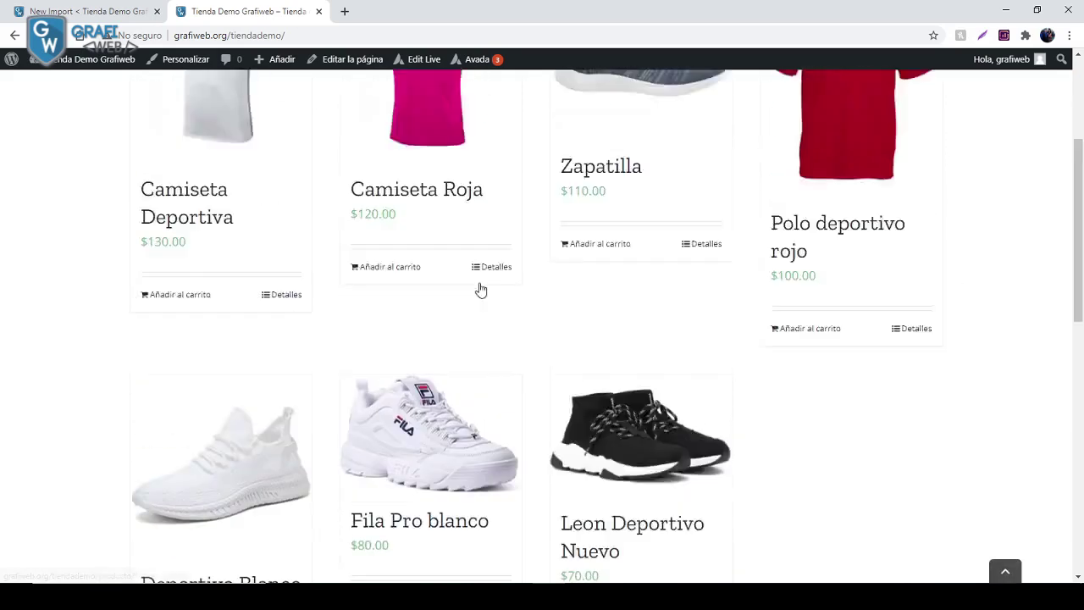
scroll(477, 288, "up", 3)
left_click(85, 11)
left_click(226, 8)
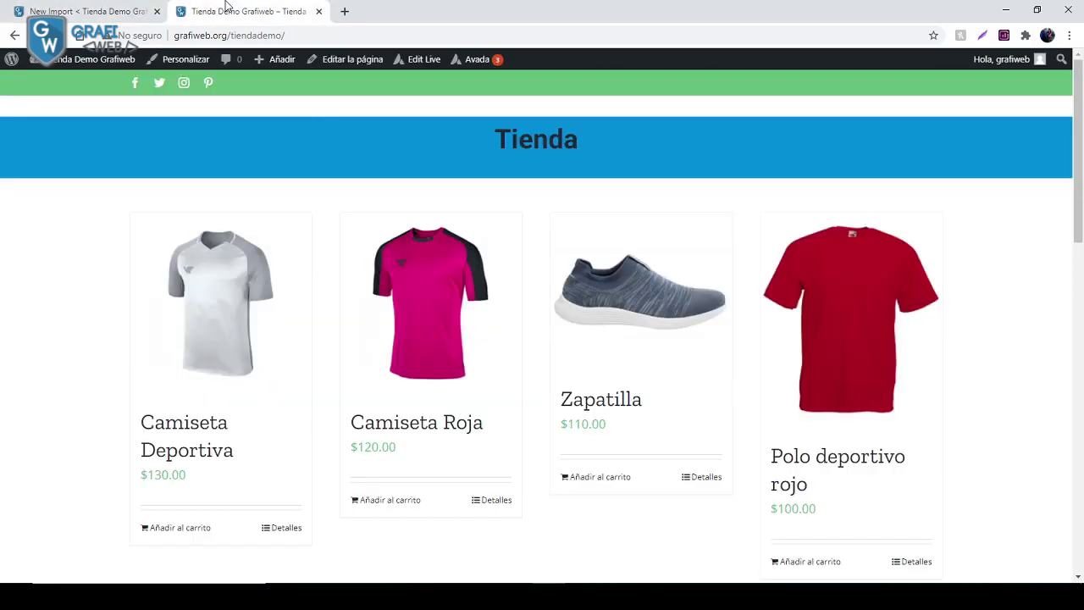
scroll(466, 454, "down", 2)
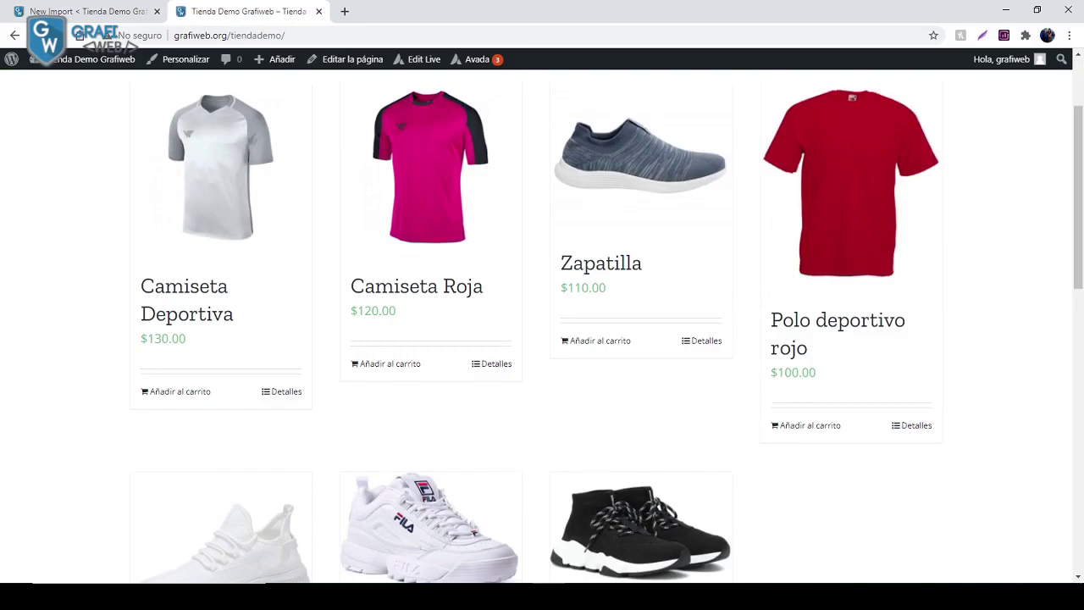
Review the Stock values of all the products in the Carga Masiva workbook in Excel and return to the store page.
key("alt+Tab")
left_click_drag(671, 170, 672, 252)
left_click(671, 305)
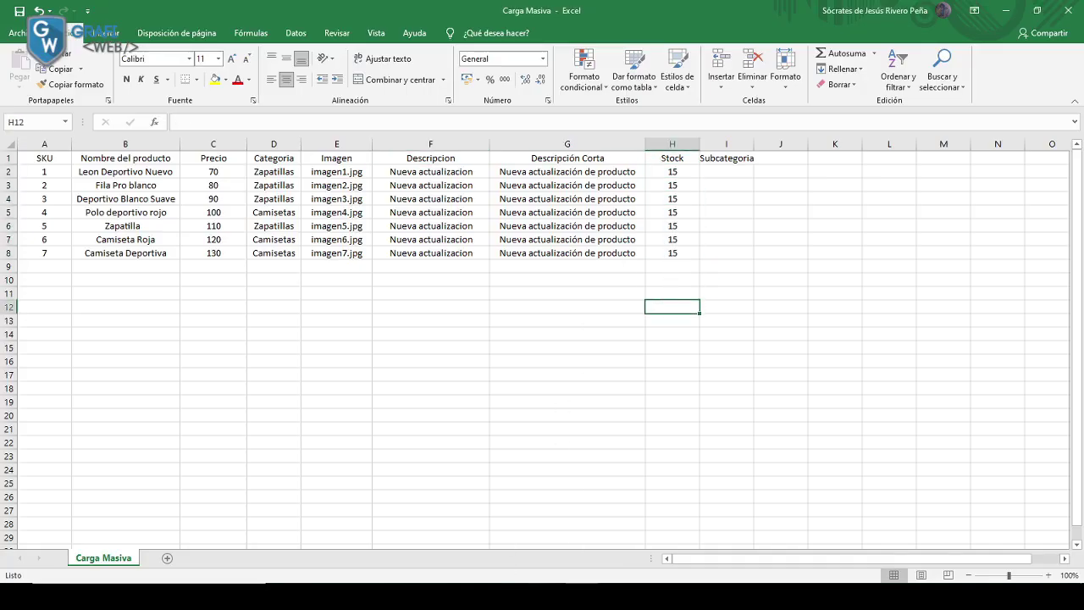
key("alt+Tab")
scroll(423, 327, "up", 2)
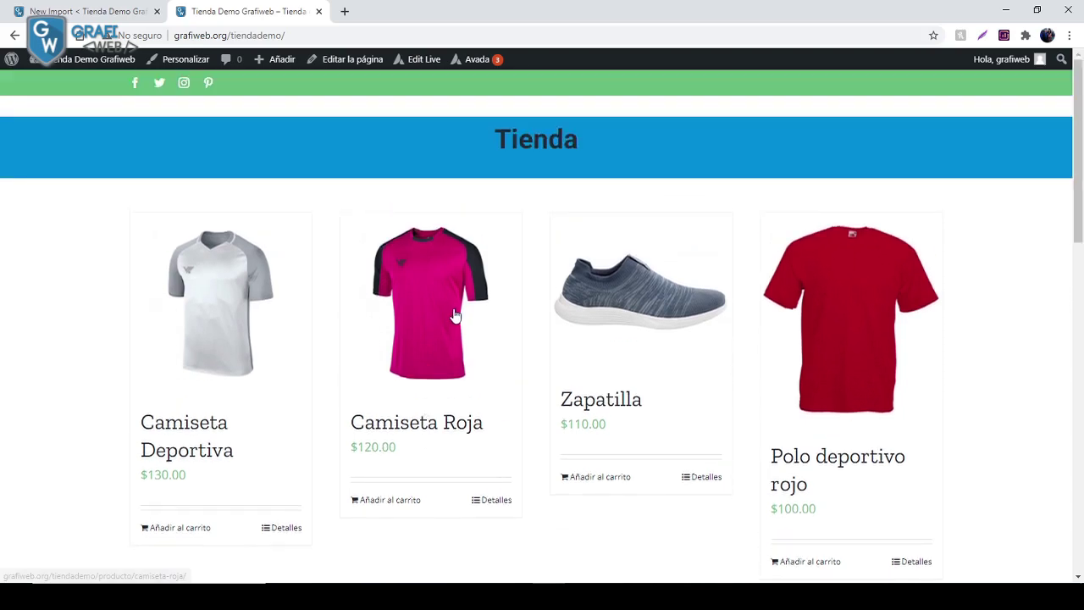
Open the full product list in the WordPress admin and check the inventory quantity of each product.
left_click(115, 7)
mouse_move(89, 256)
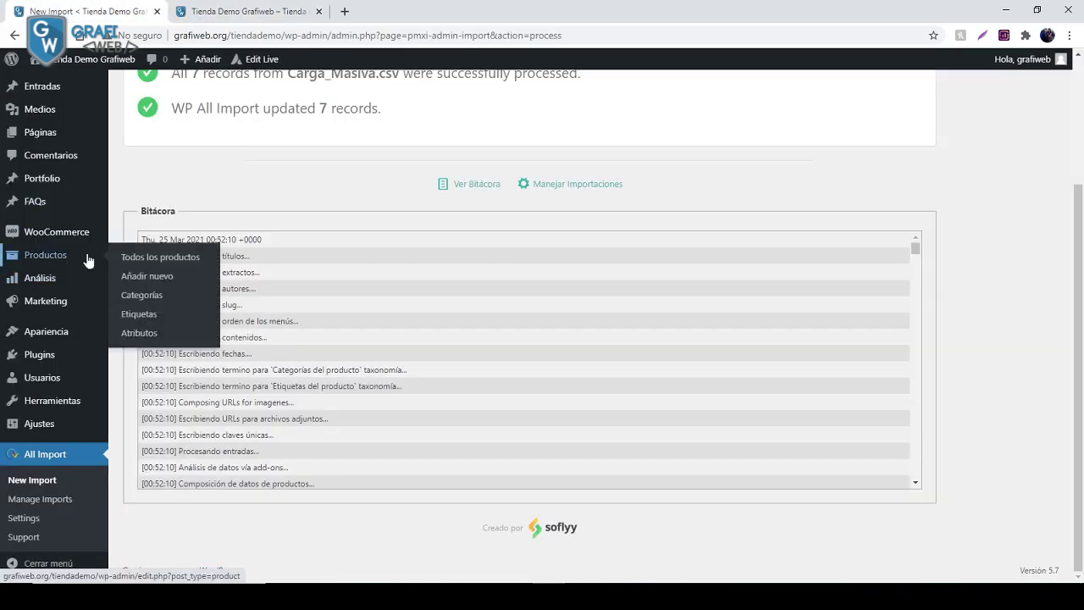
left_click(136, 256)
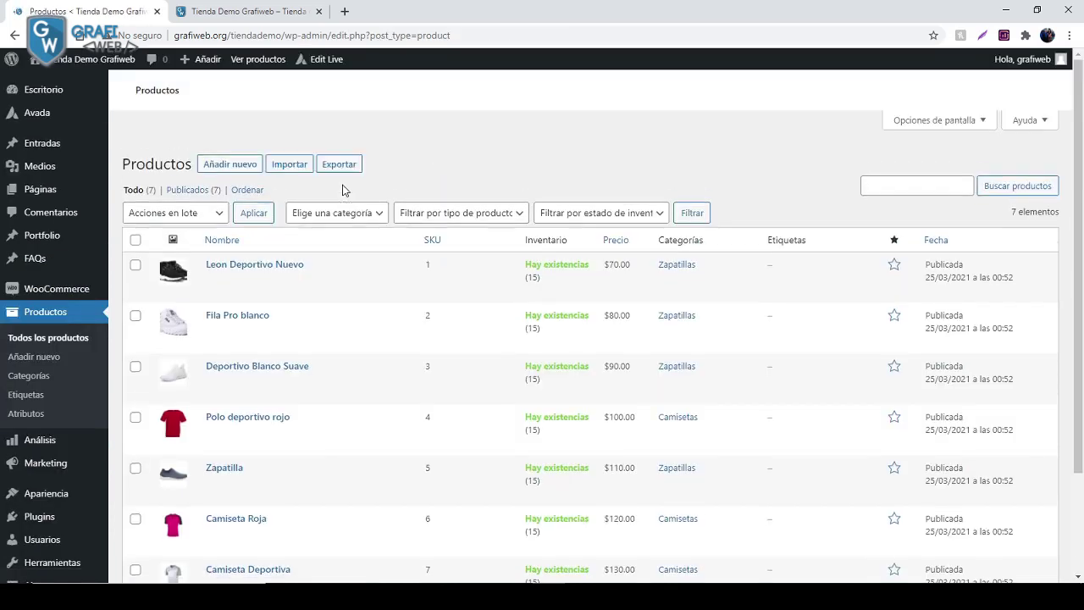
scroll(547, 220, "down", 1)
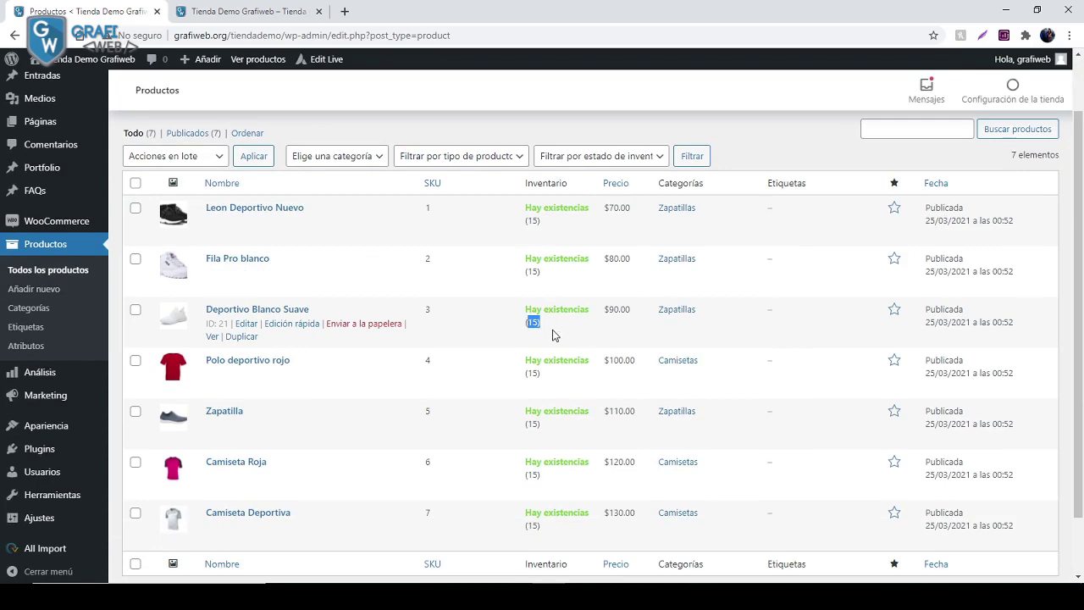
scroll(555, 335, "down", 1)
Open the Zapatilla product page in the store and check its available quantity.
left_click(269, 6)
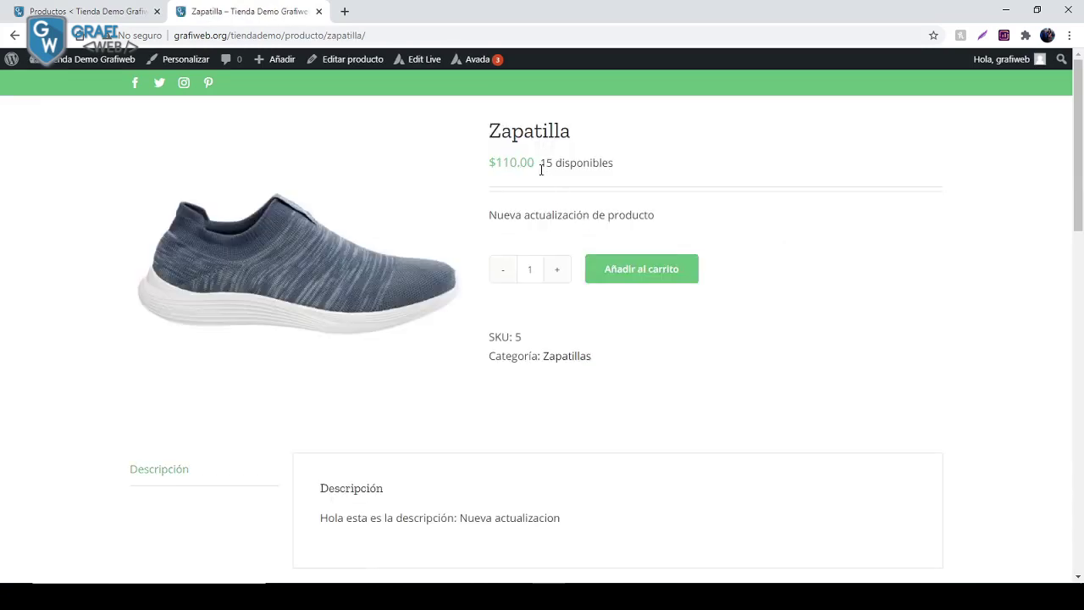
left_click_drag(541, 169, 595, 158)
left_click(617, 167)
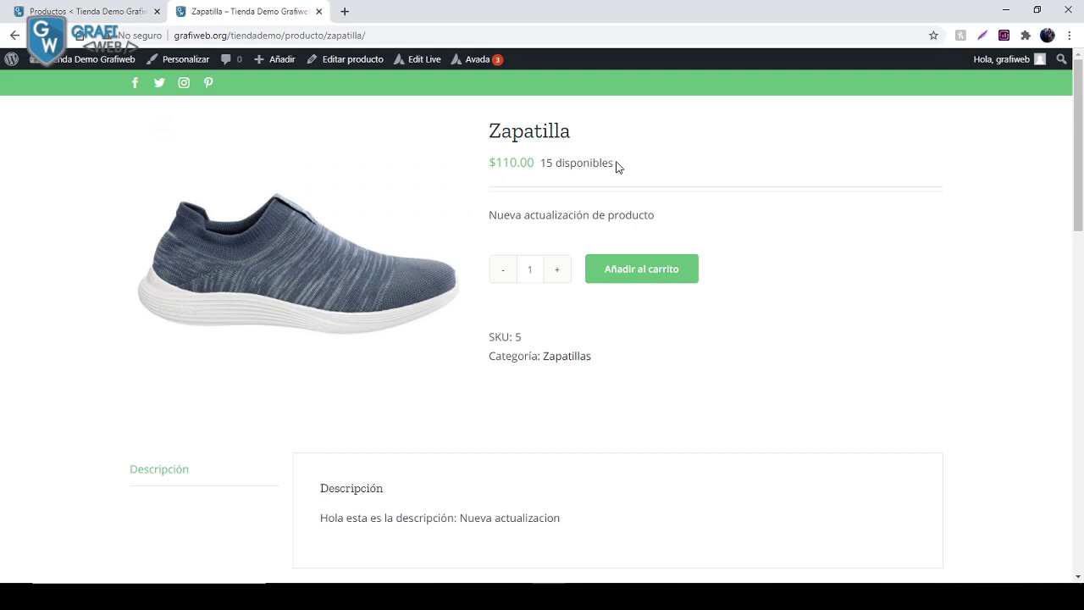
Switch to the Carga Masiva workbook in Excel and clear the Stock values in H2:H8.
left_click(49, 5)
left_click(561, 579)
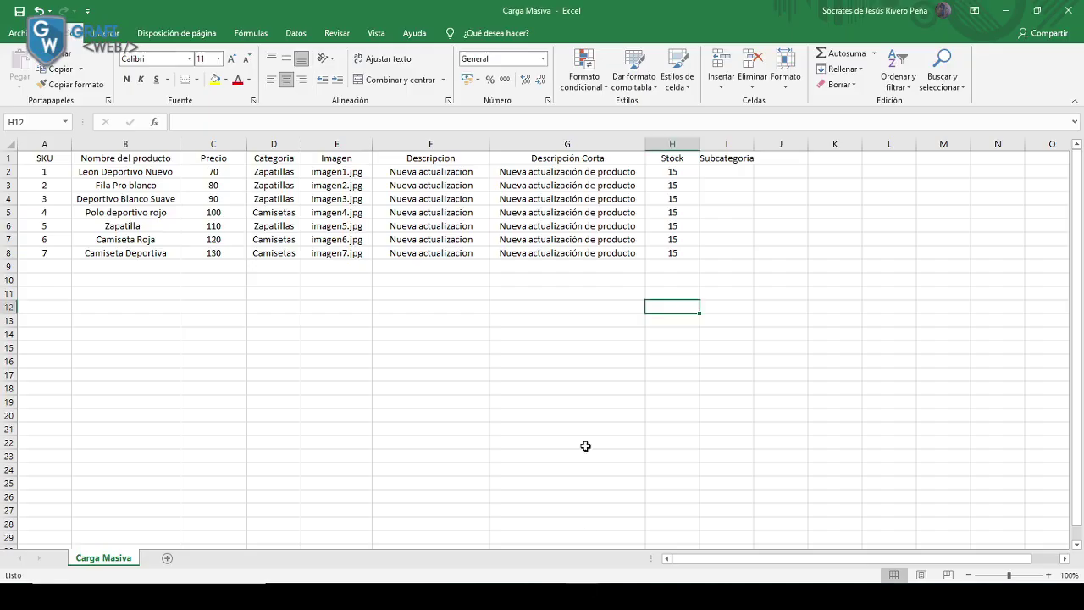
left_click_drag(670, 168, 676, 252)
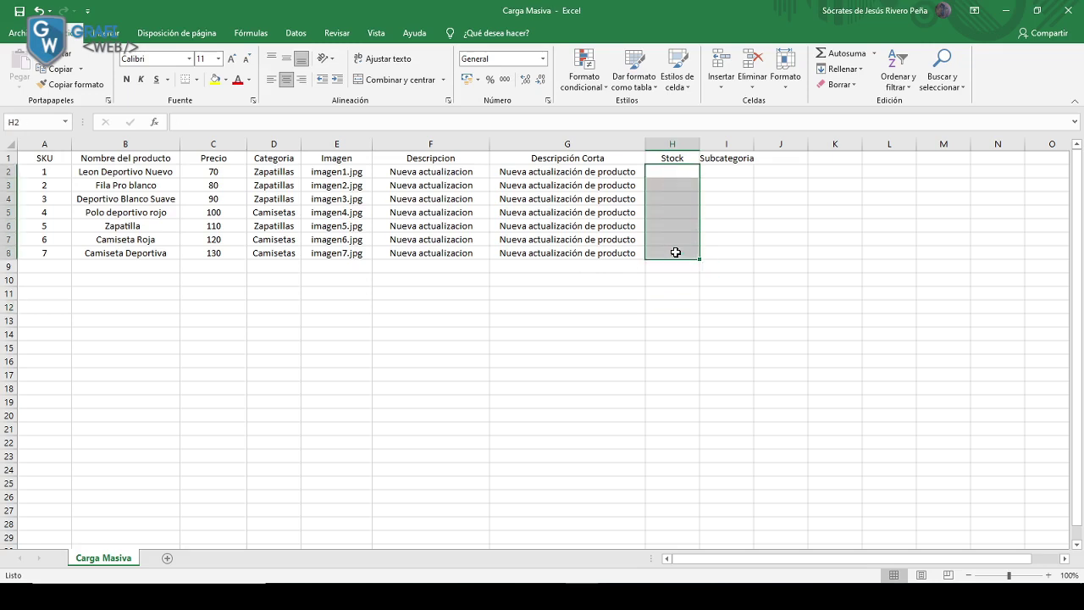
key("ctrl+z")
key("ctrl+z")
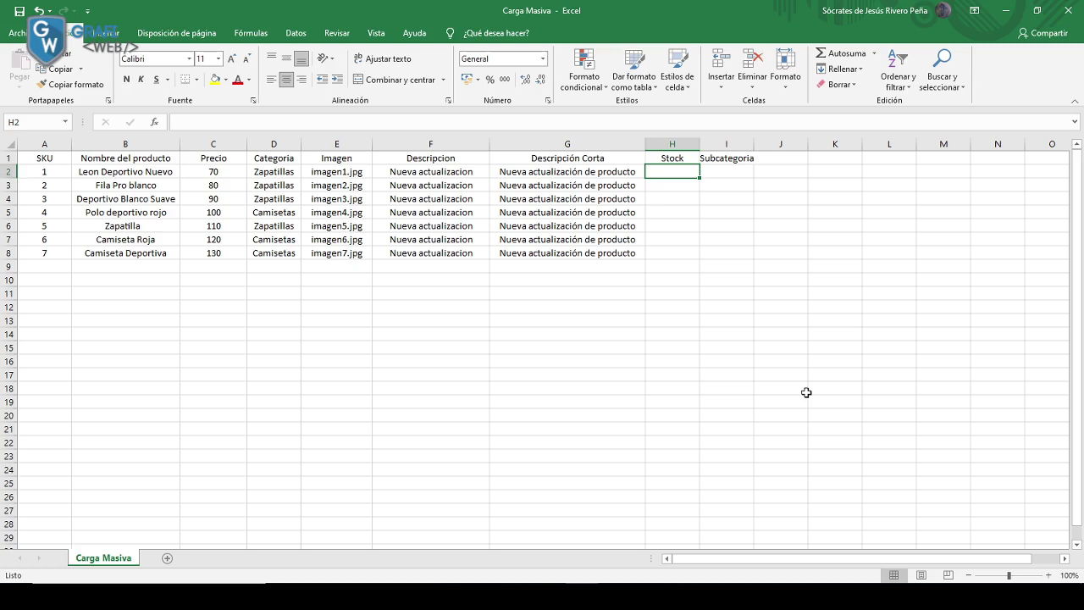
Enter the stock status instock in H2 for Leon Deportivo Nuevo and outofstock in H3 for Fila Pro blanco.
type("inst")
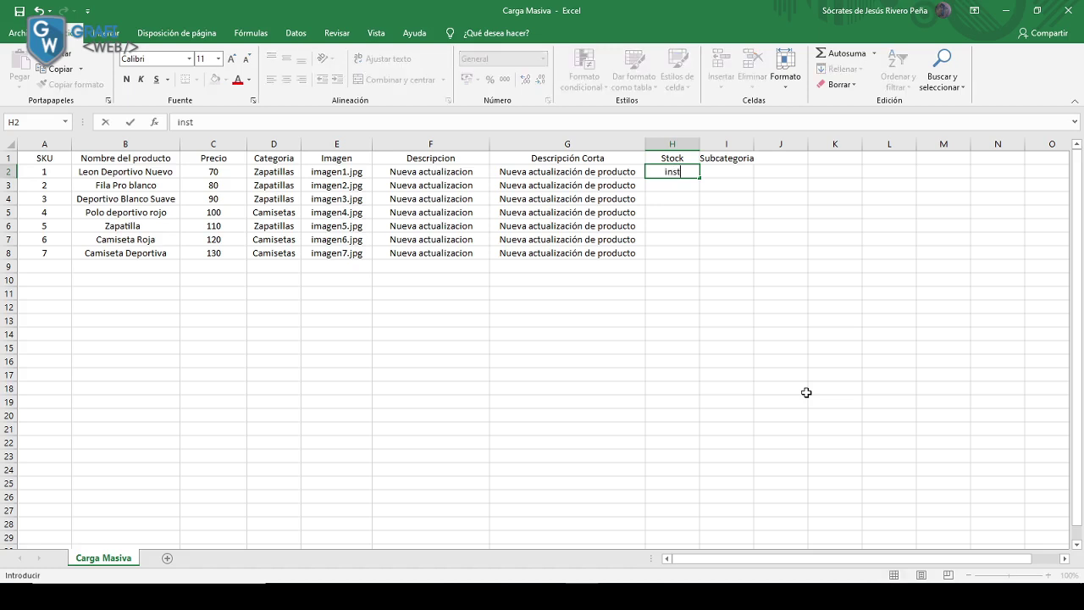
type("ock")
key("Return")
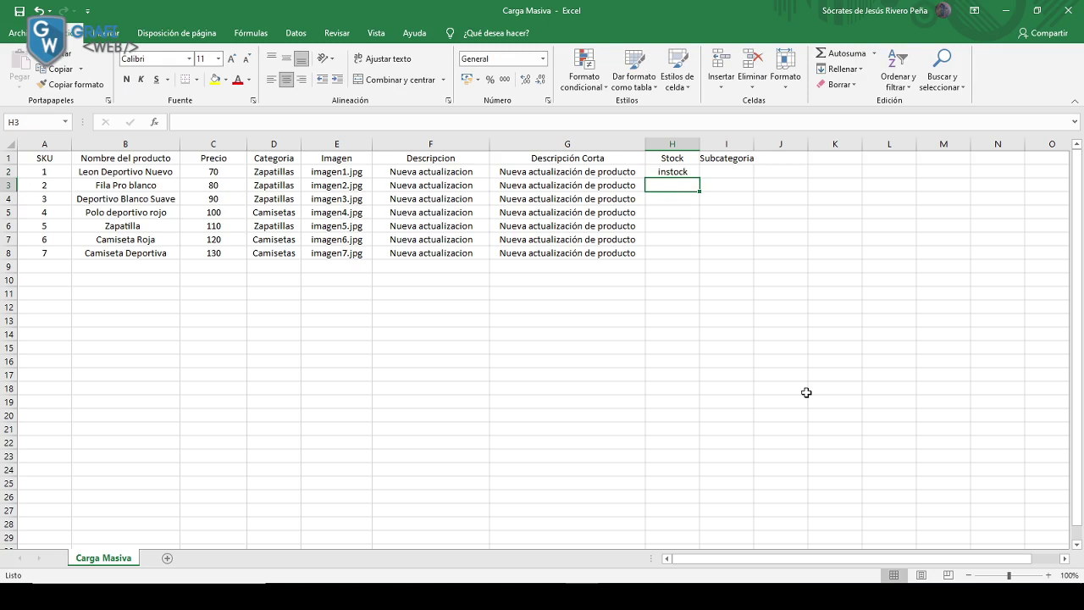
type("outofst")
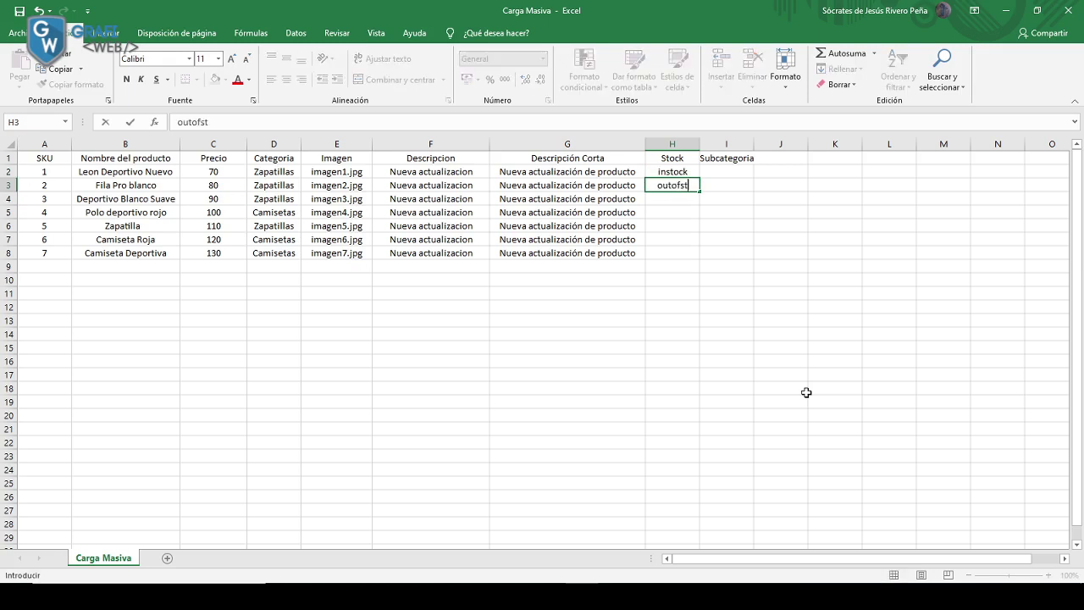
type("ock")
left_click(695, 281)
Copy the outofstock status from H3 down to H4 for Deportivo Blanco Suave.
left_click(674, 172)
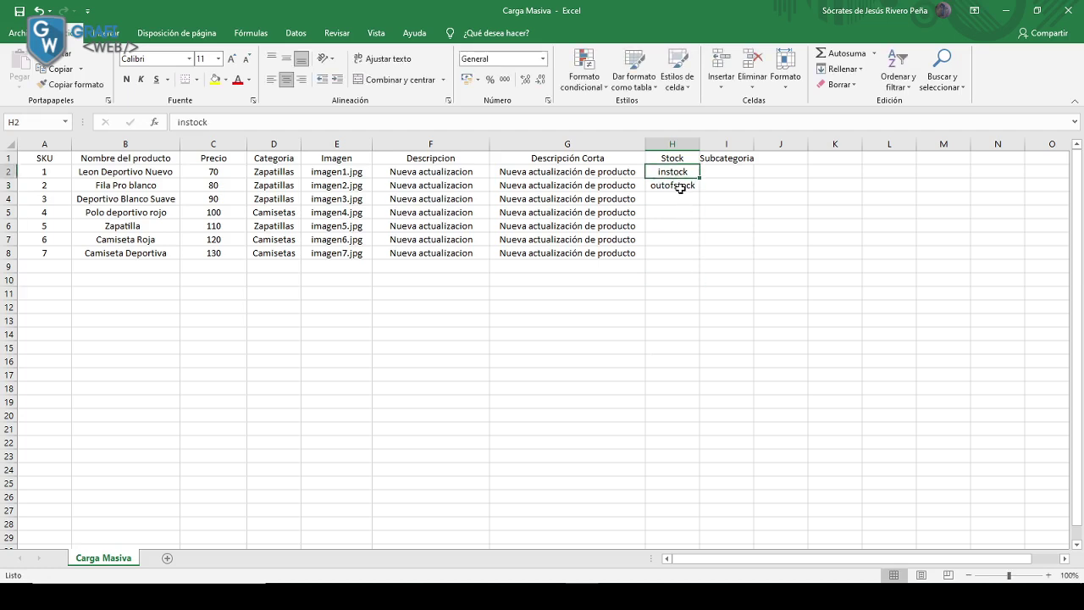
left_click(680, 188)
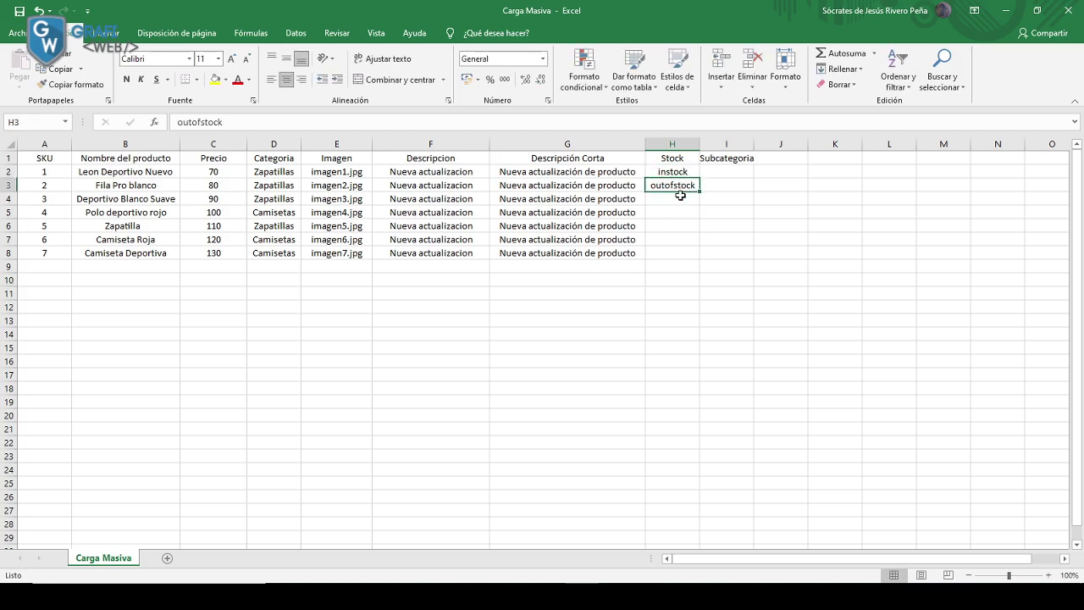
left_click(680, 196)
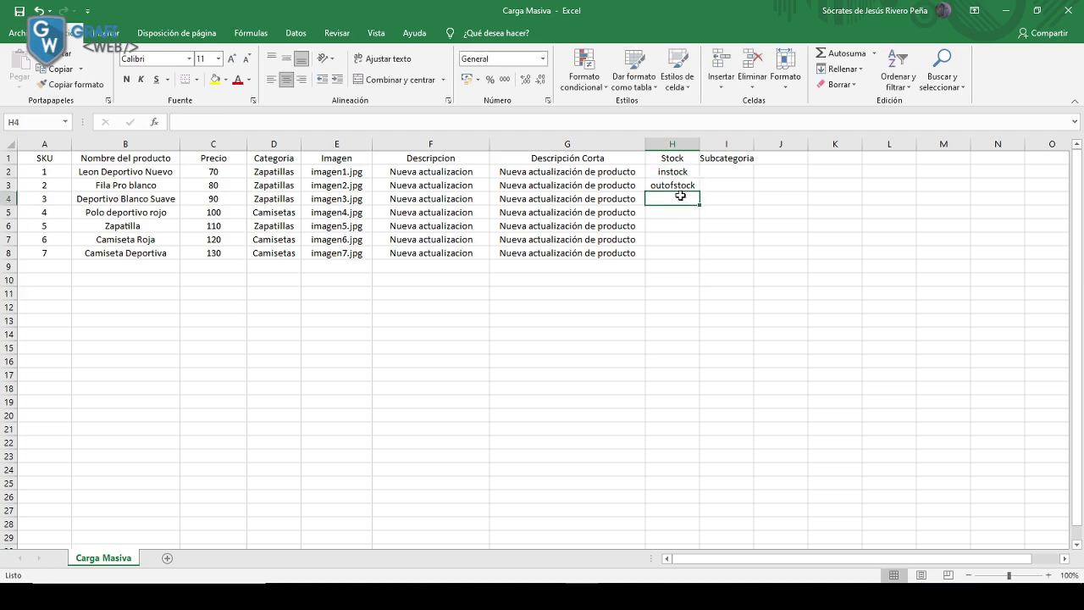
left_click(675, 184)
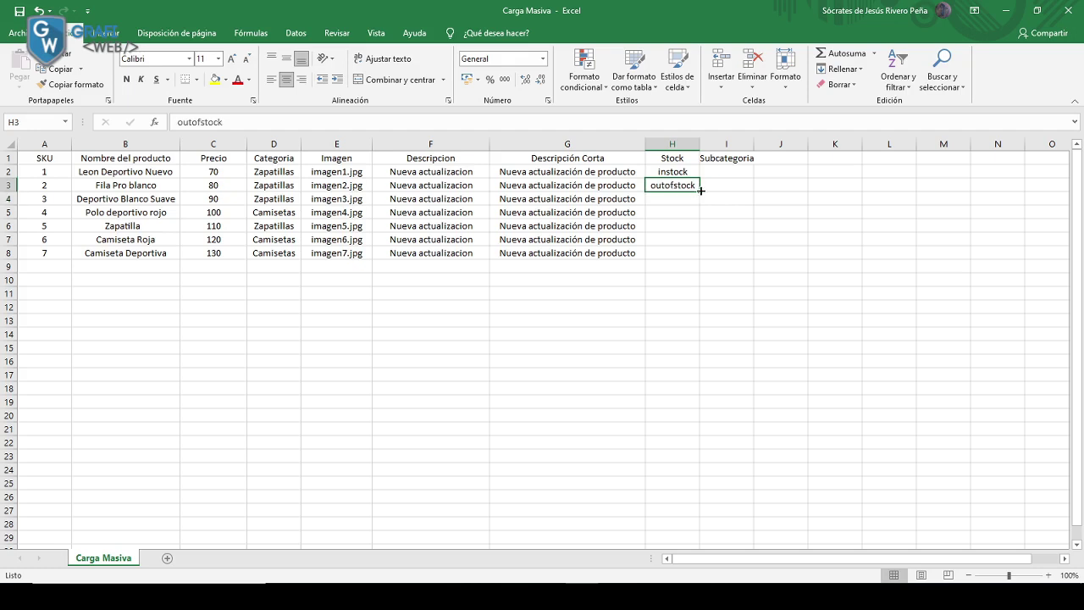
left_click_drag(701, 192, 703, 210)
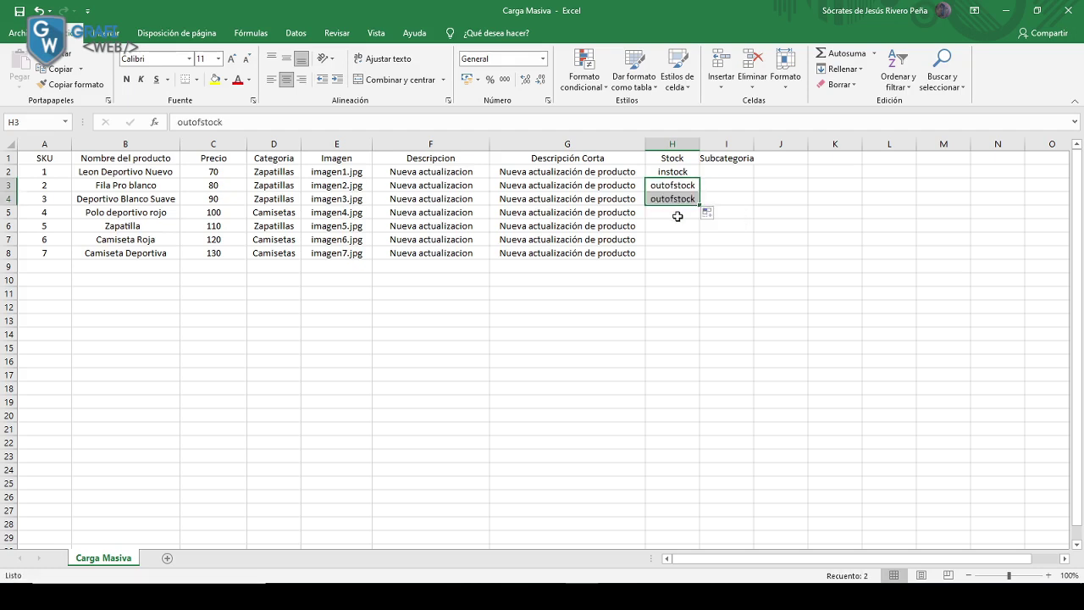
left_click(678, 216)
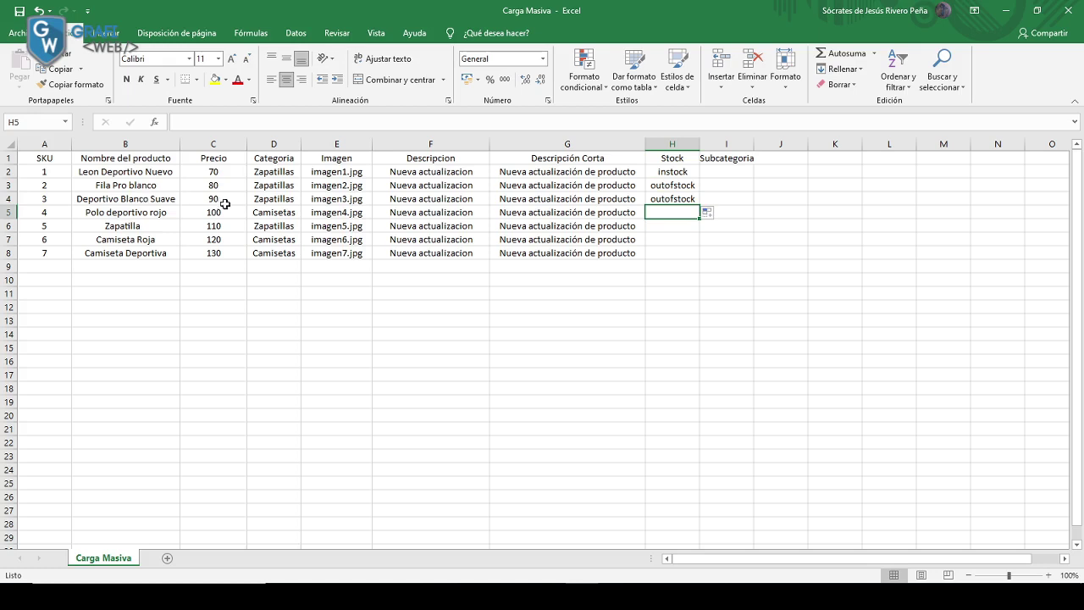
Copy the instock status from H2 to H5 for Polo deportivo rojo and fill it down through H8.
left_click(678, 172)
key("ctrl+c")
left_click(659, 211)
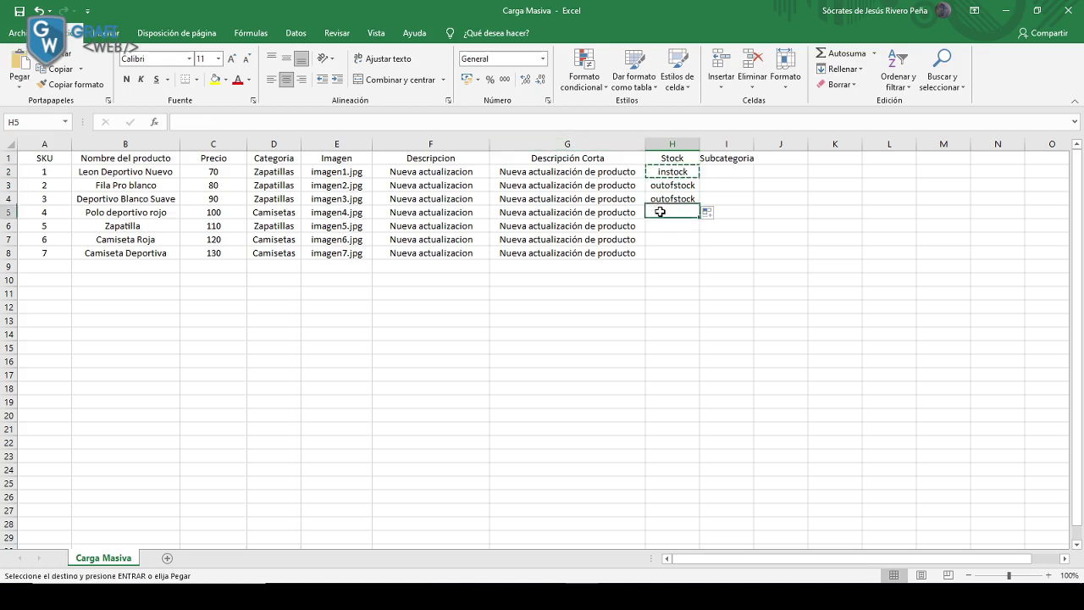
key("ctrl+v")
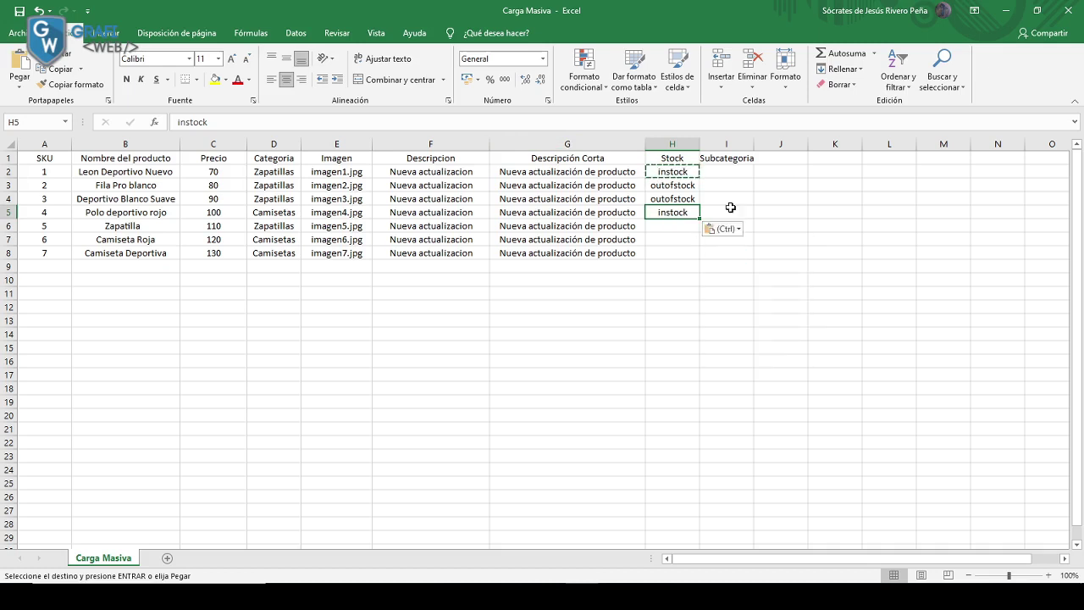
key("Up")
key("Right")
left_click(692, 215)
left_click_drag(699, 218, 687, 254)
left_click(637, 290)
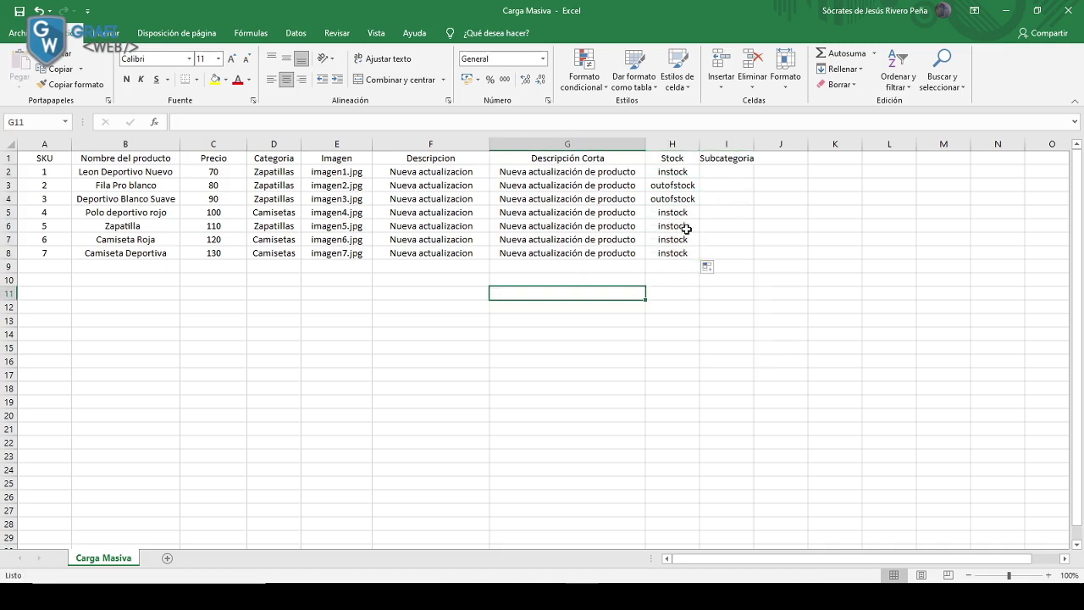
Save the sheet as the comma-delimited CSV Carga Masiva in the Productos Demo folder, overwriting the existing file.
left_click(19, 34)
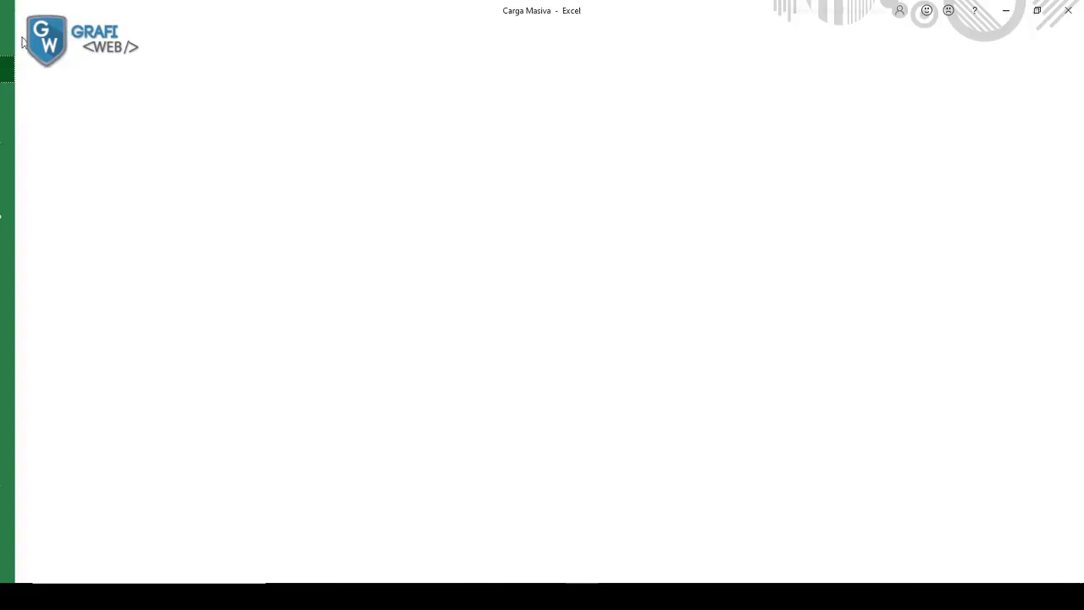
left_click(58, 214)
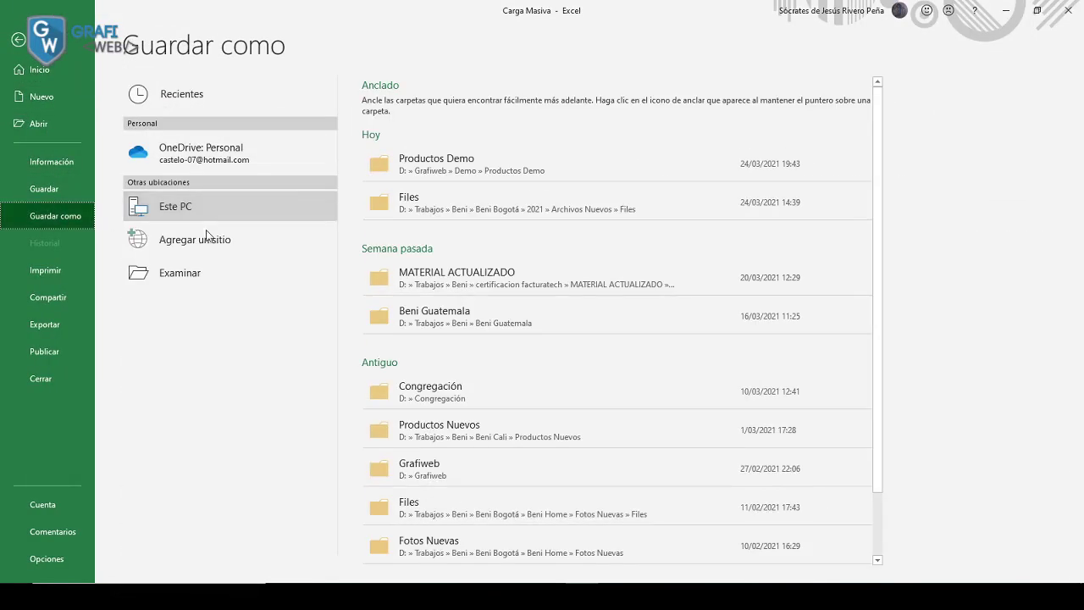
left_click(415, 173)
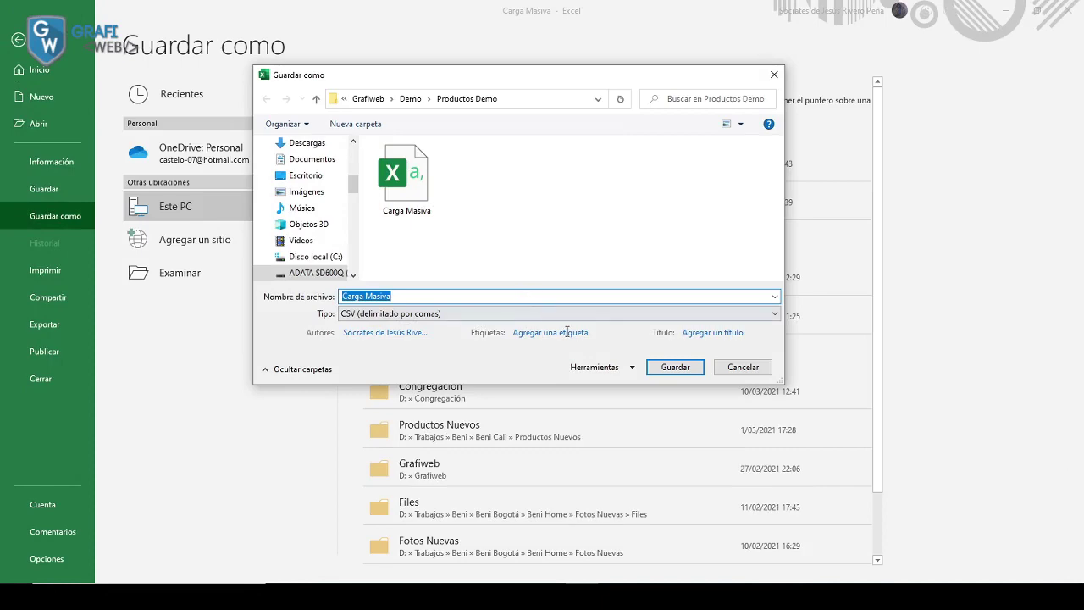
left_click(664, 368)
left_click(551, 297)
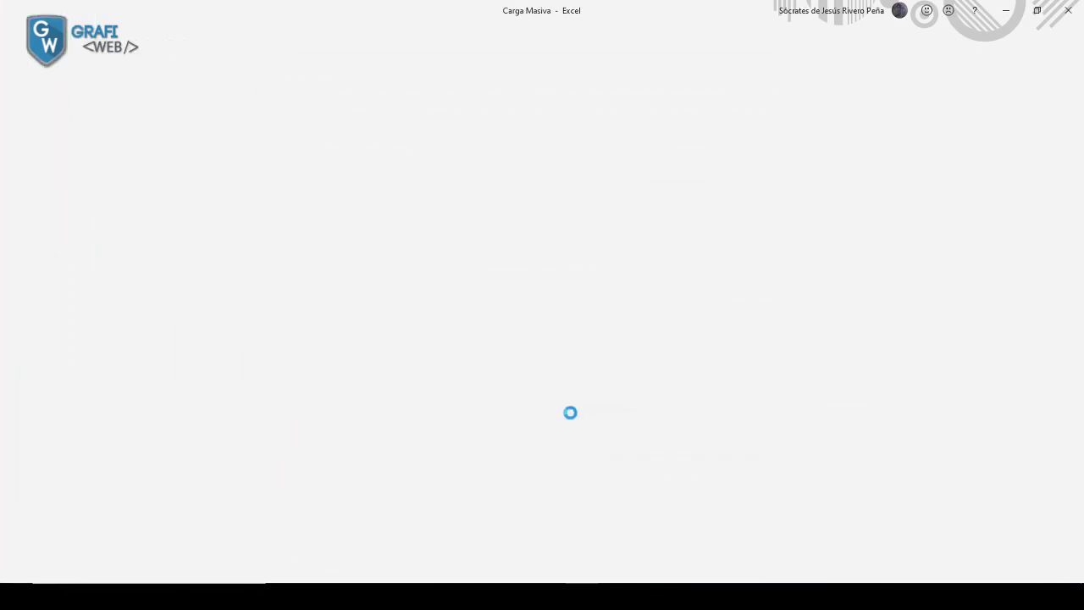
Switch to WordPress in Chrome, start a new import in WP All Import and upload the Carga Masiva CSV file.
key("alt+Tab")
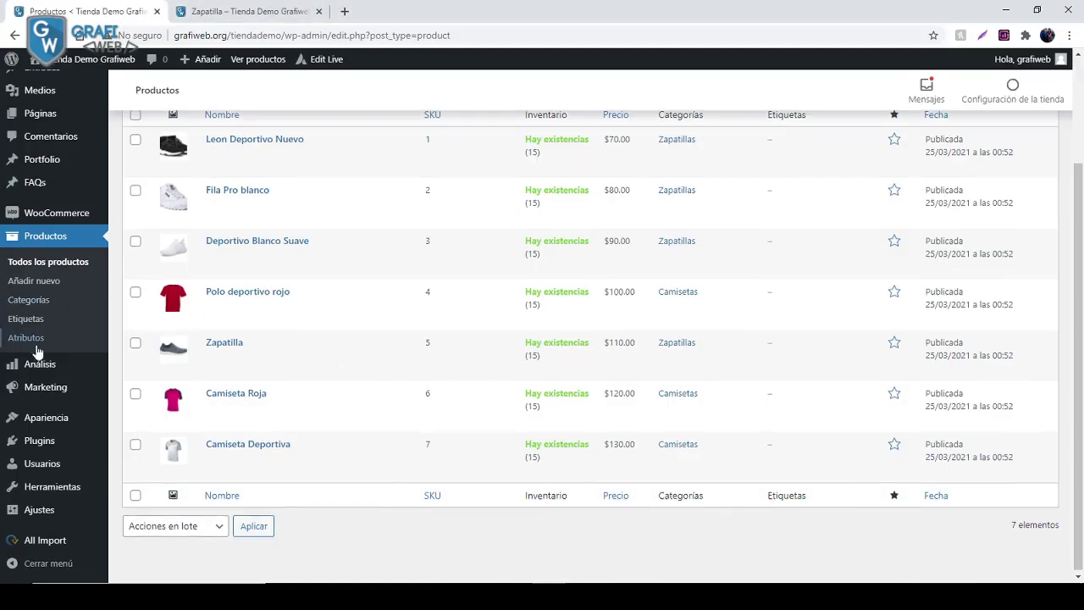
mouse_move(78, 532)
left_click(133, 460)
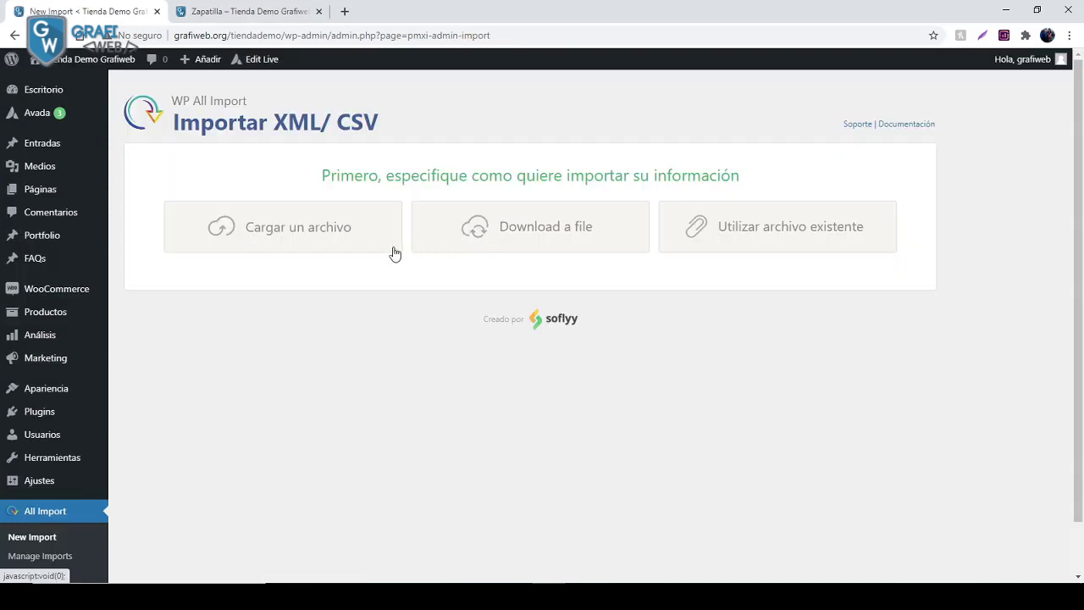
left_click(296, 235)
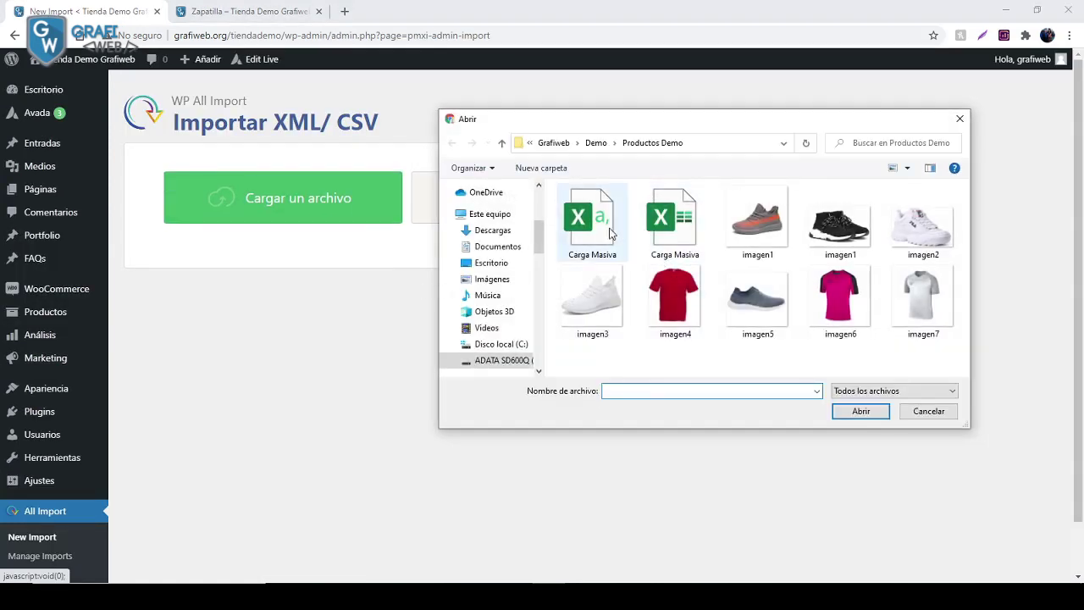
left_click(607, 232)
left_click(854, 408)
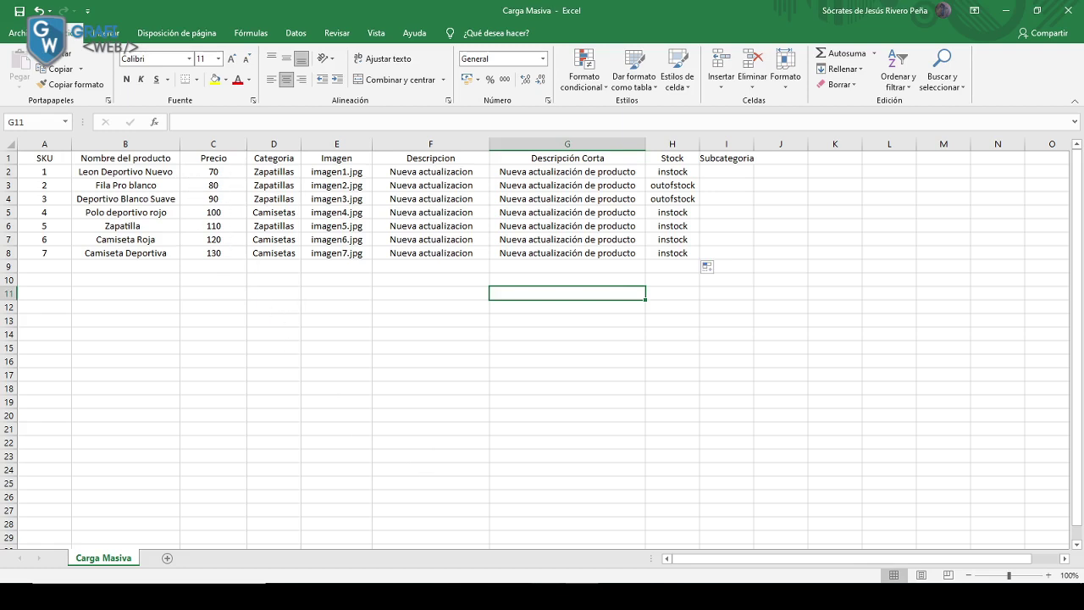
mouse_move(548, 596)
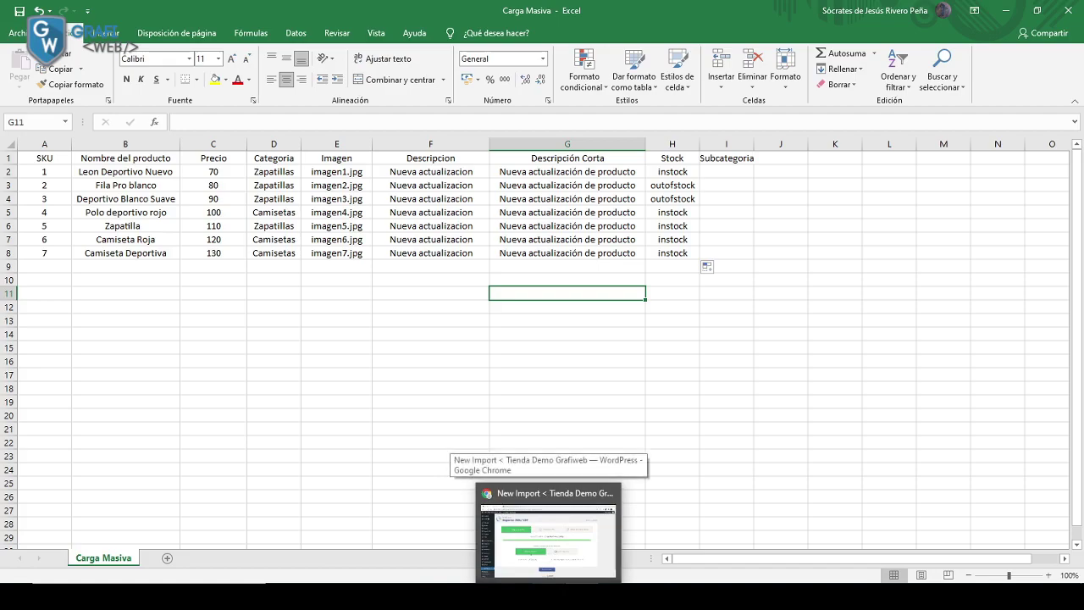
left_click(542, 542)
scroll(265, 324, "down", 1)
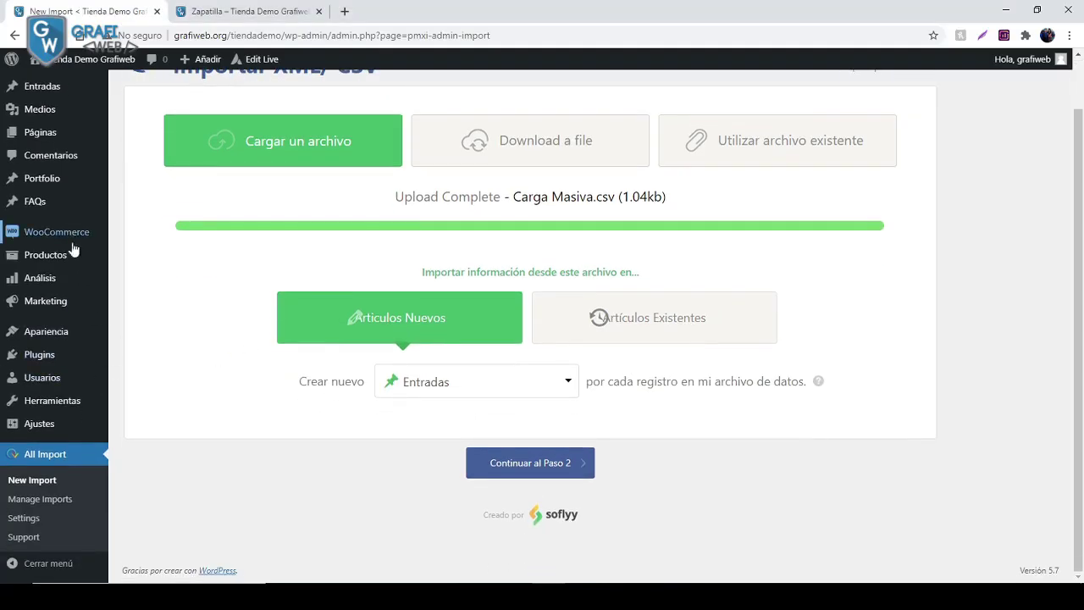
Import the data into existing WooCommerce Productos and continue past the record preview to step 3.
left_click(472, 389)
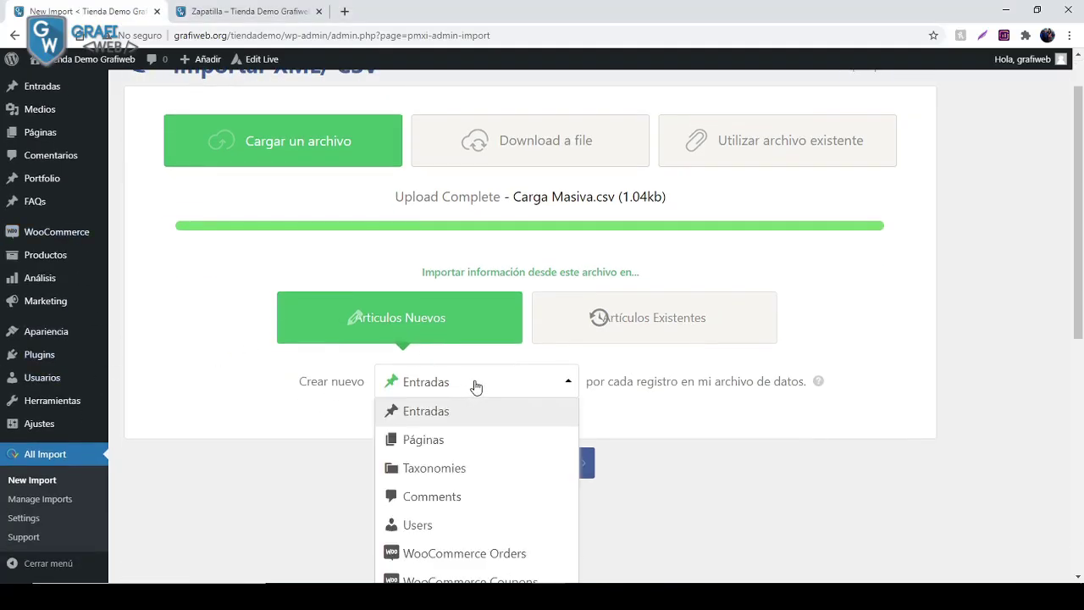
left_click(242, 361)
left_click(637, 327)
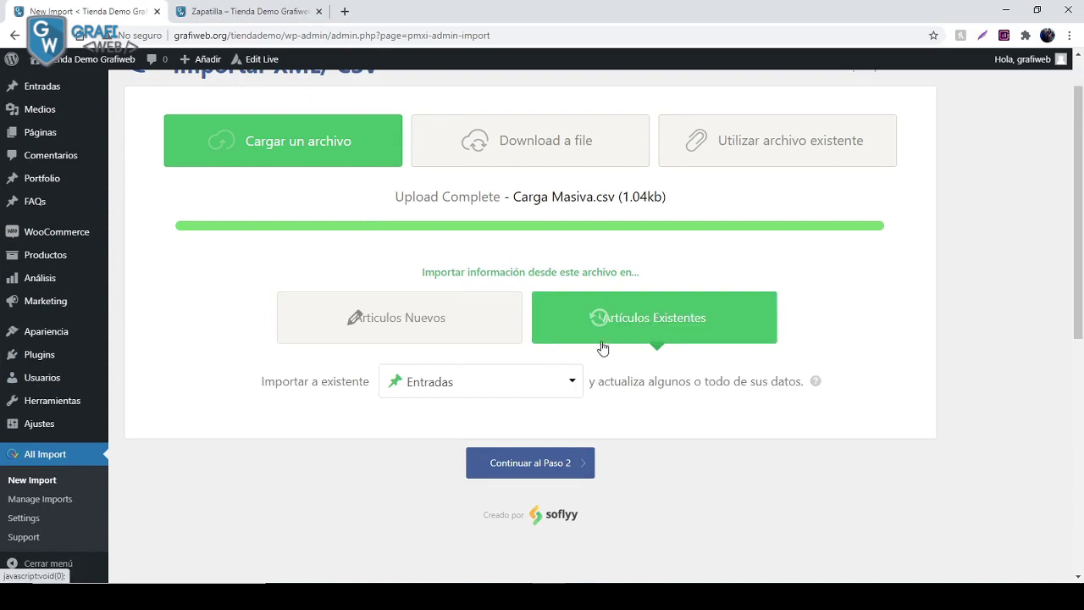
left_click(501, 388)
scroll(497, 388, "down", 3)
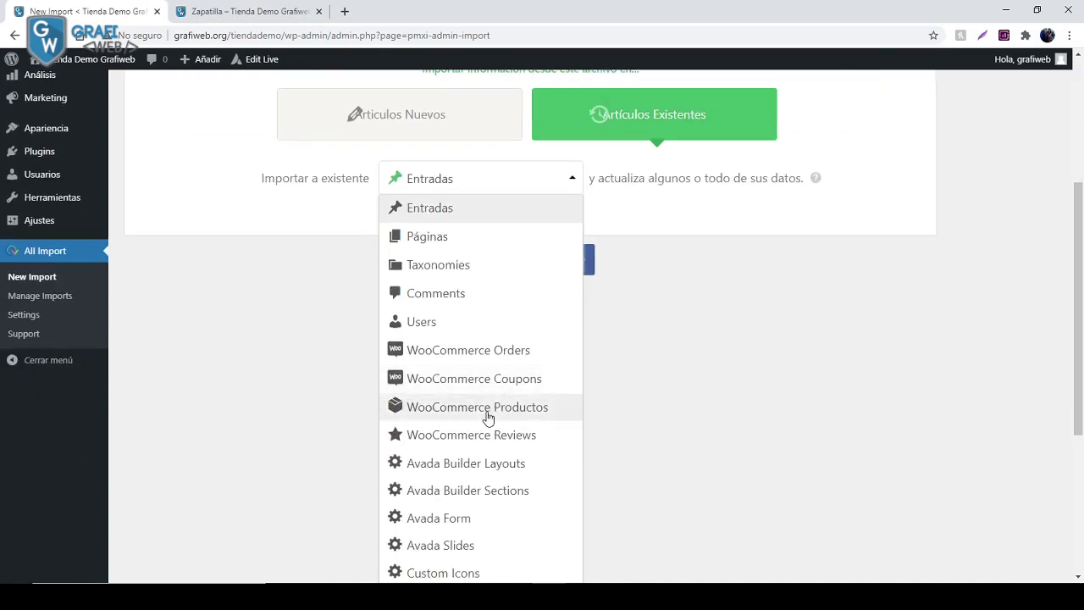
left_click(491, 414)
left_click(496, 468)
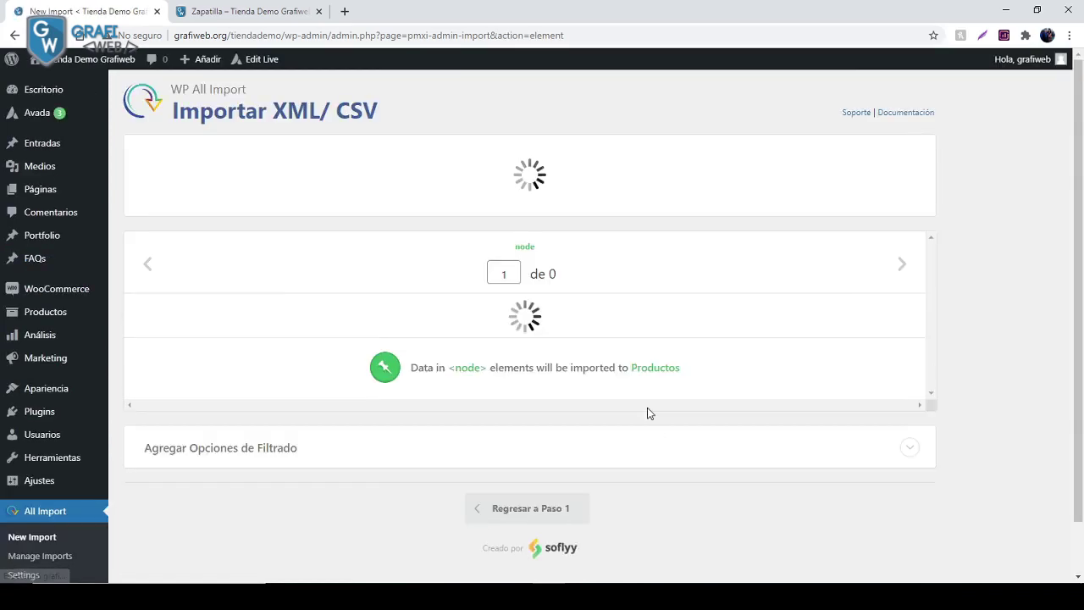
scroll(649, 405, "down", 3)
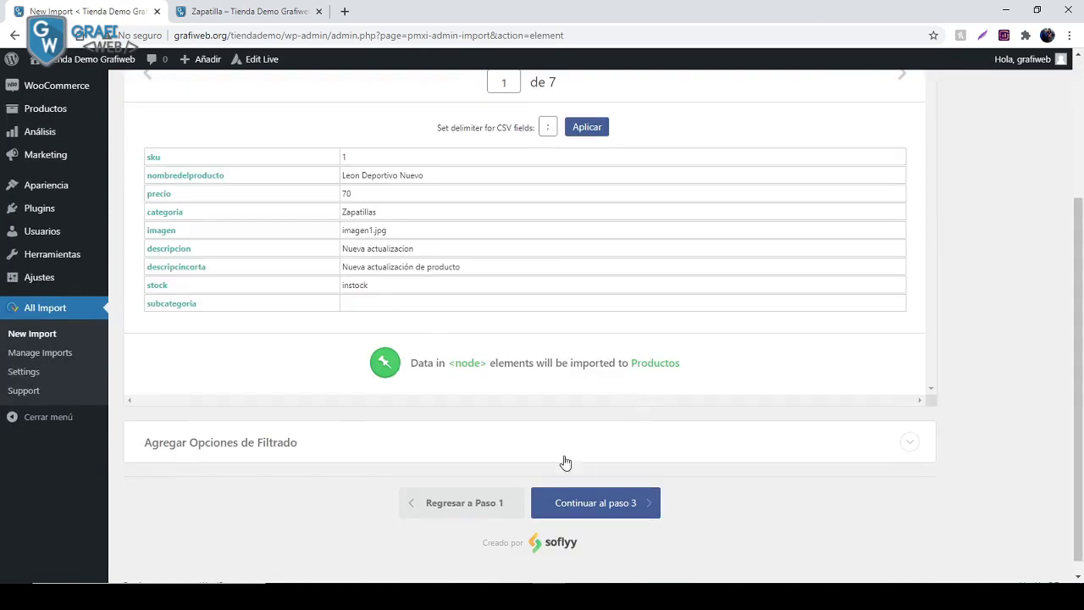
left_click(615, 506)
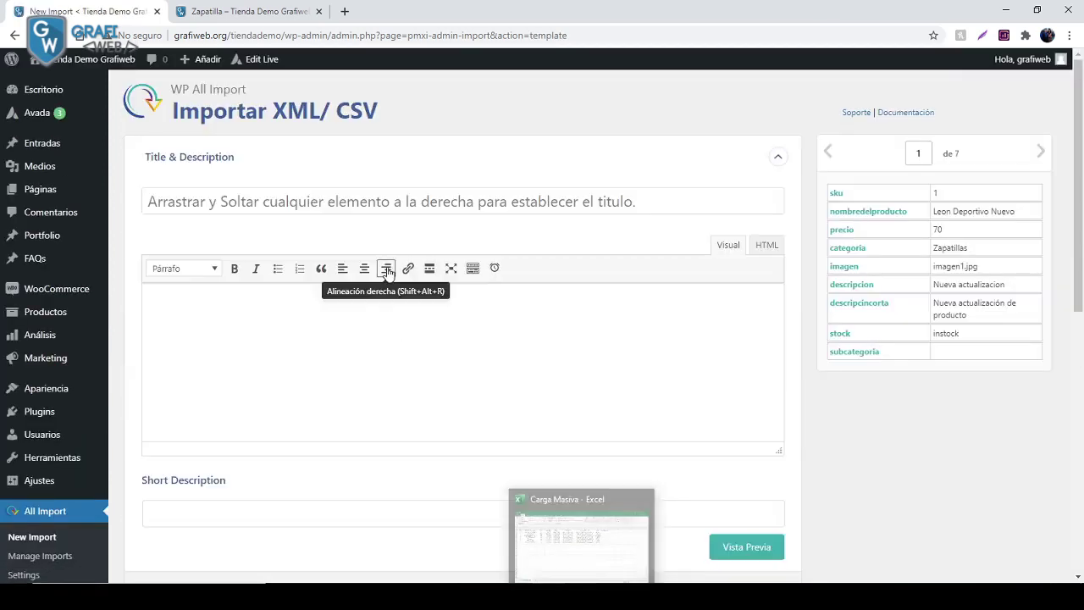
Review the Precio column in Excel, then map nombredelproducto to the title, descripcion to the description and descripcincorta to the short description.
scroll(509, 330, "down", 3)
scroll(617, 325, "up", 3)
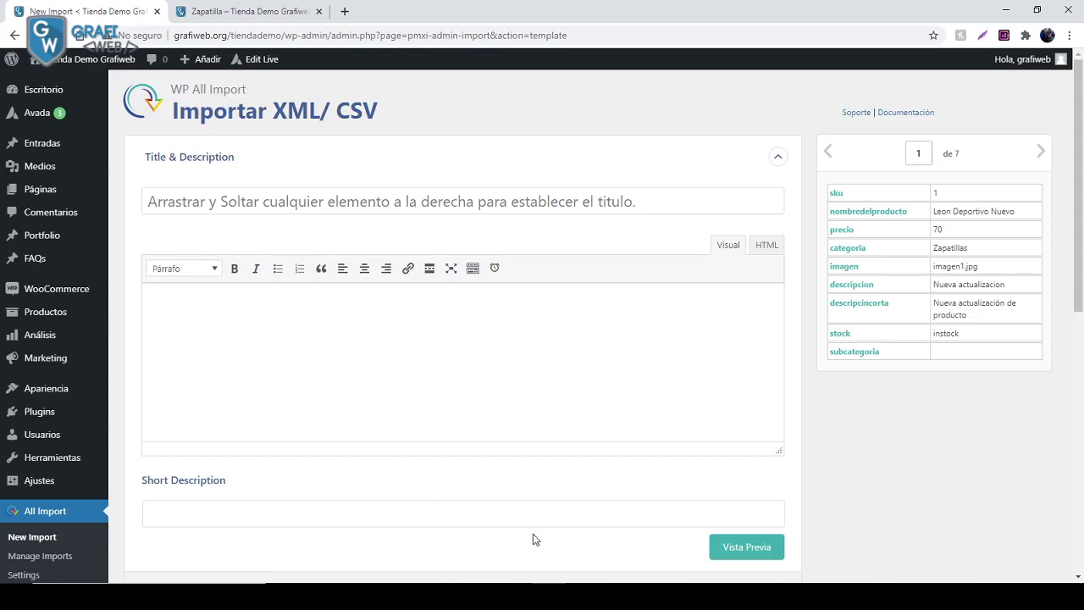
key("alt+Tab")
left_click_drag(212, 172, 223, 268)
left_click(229, 372)
left_click_drag(869, 213, 411, 207)
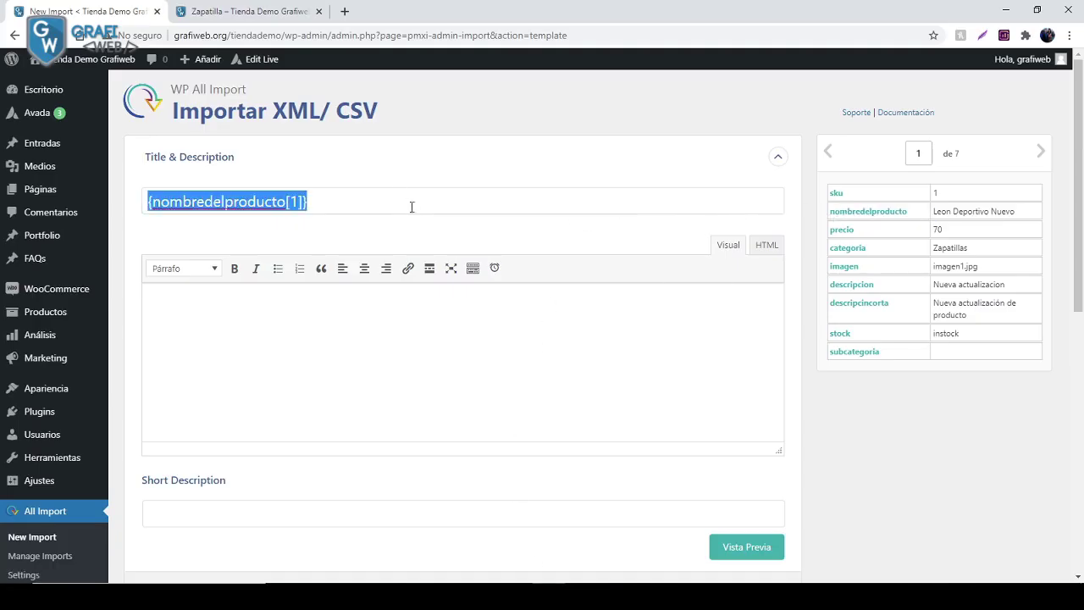
scroll(892, 261, "down", 1)
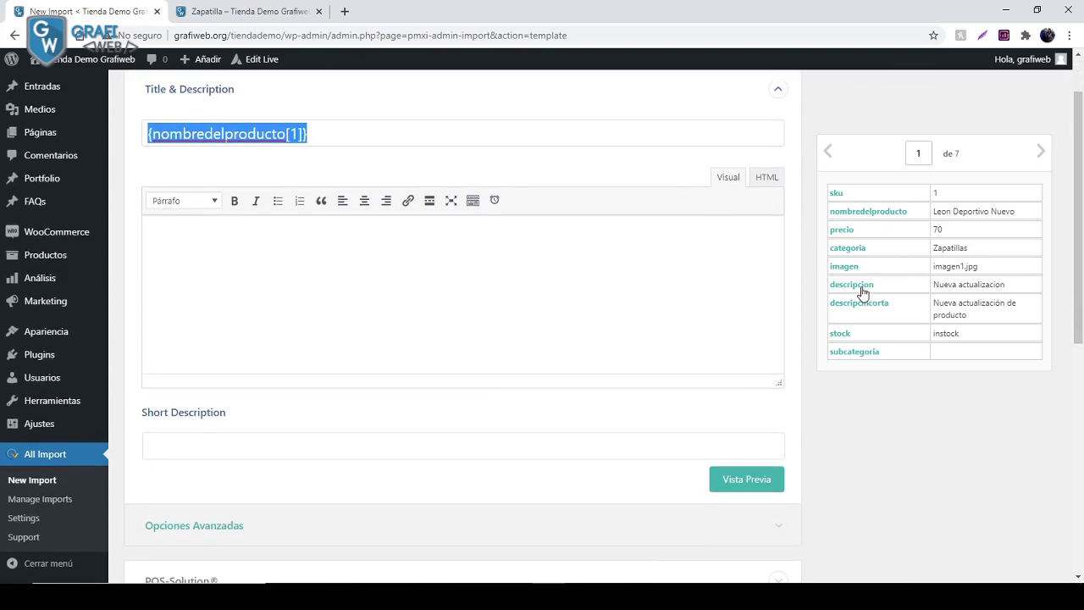
left_click_drag(862, 293, 331, 239)
scroll(765, 279, "down", 2)
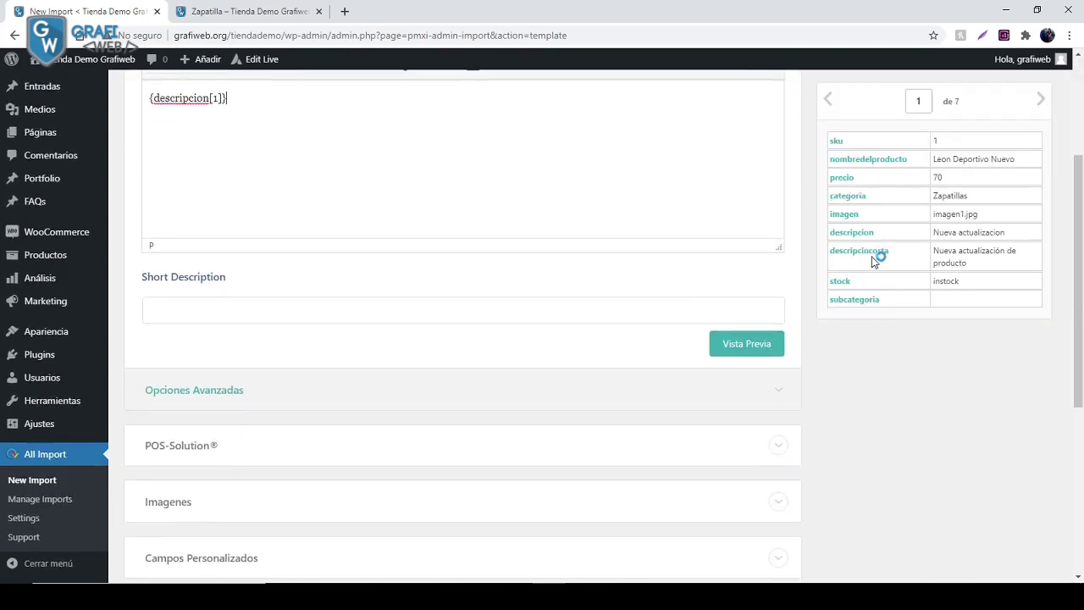
left_click_drag(875, 261, 305, 312)
Map the sku and precio columns to the product's SKU and price in the general POS-Solution settings.
scroll(216, 270, "down", 3)
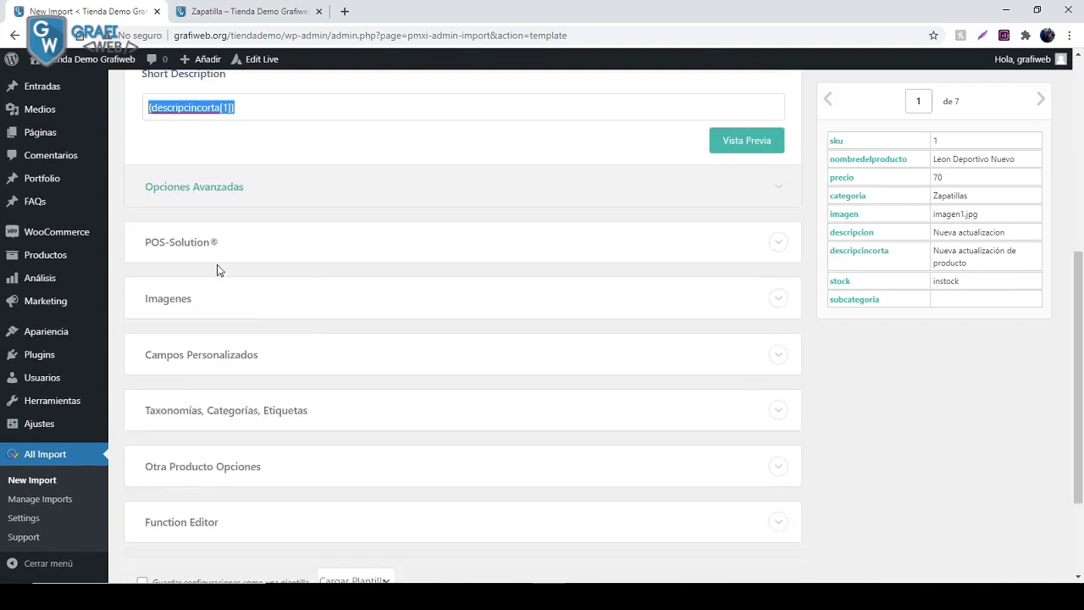
left_click(218, 250)
scroll(321, 214, "down", 2)
left_click_drag(837, 141, 507, 185)
left_click_drag(842, 177, 420, 230)
Open the inventory settings of the POS-Solution section and set Manejo de valores to No.
left_click(214, 207)
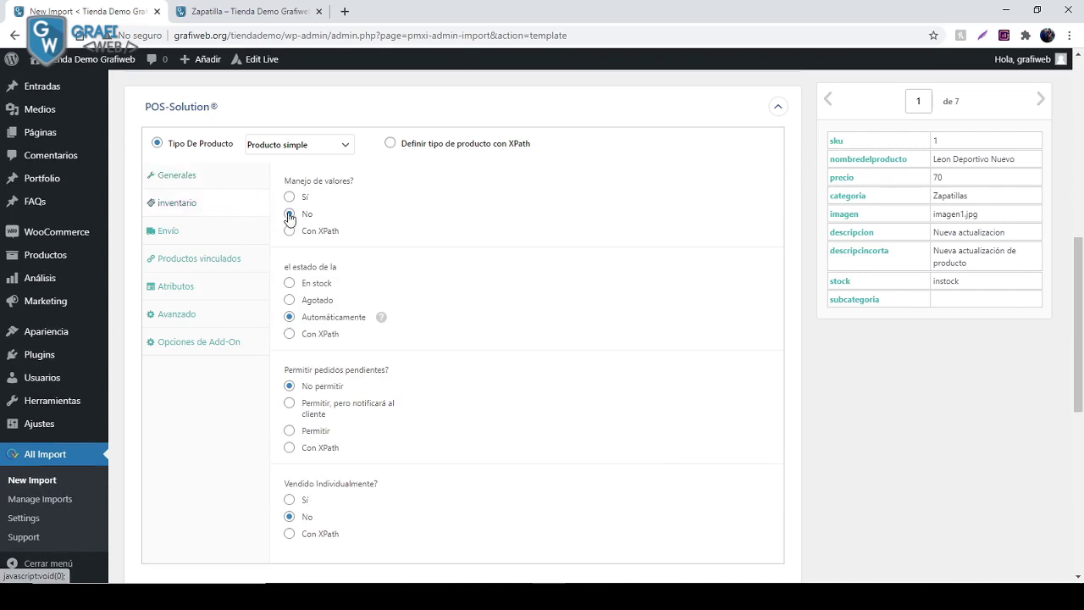
left_click_drag(284, 182, 362, 206)
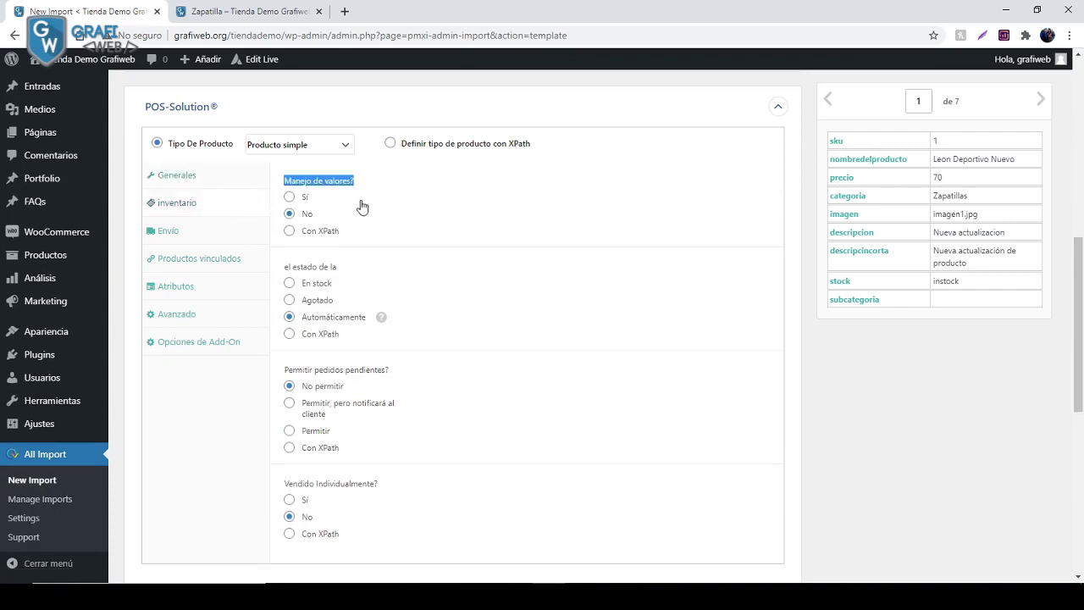
left_click(289, 197)
left_click(291, 214)
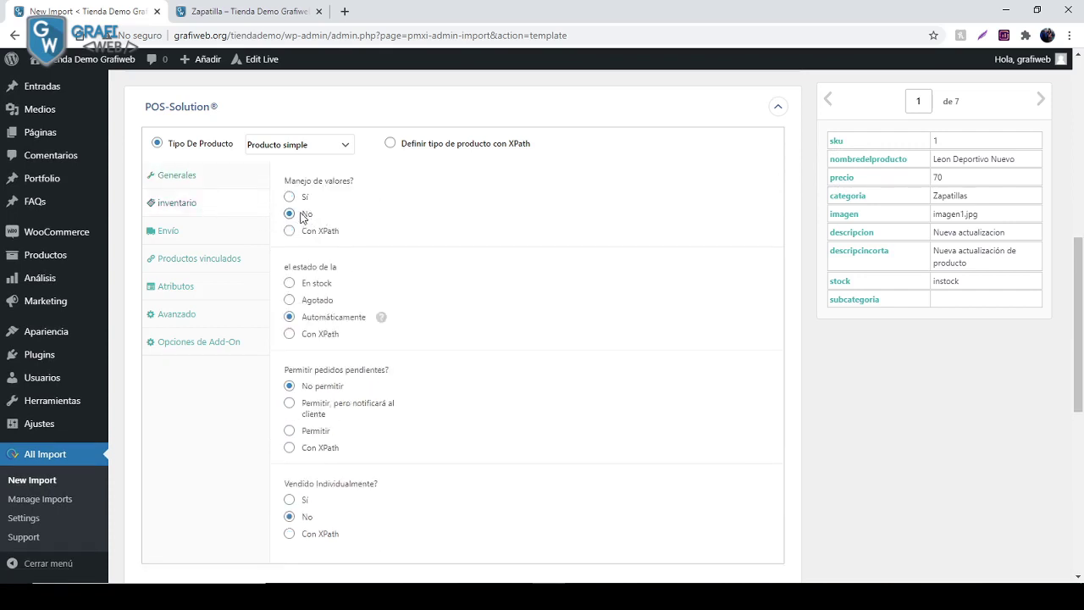
Check the available quantity on the Zapatilla store page and return to the import template.
left_click(254, 11)
left_click_drag(542, 161, 603, 163)
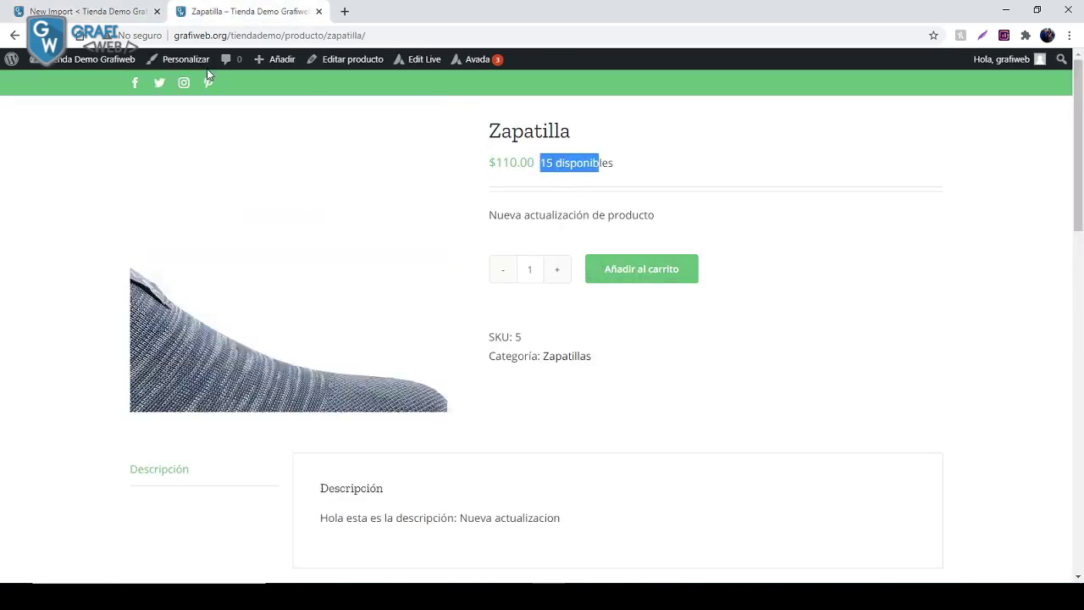
left_click(110, 11)
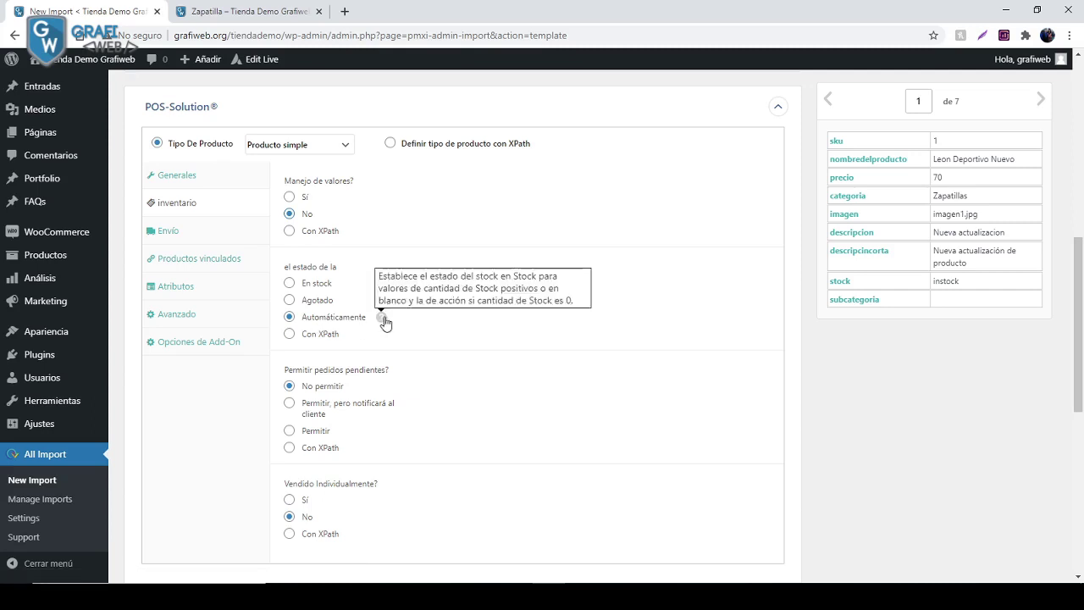
Set the stock status to Con XPath with the value {stock[1]} and read the hint on its accepted values.
left_click(289, 336)
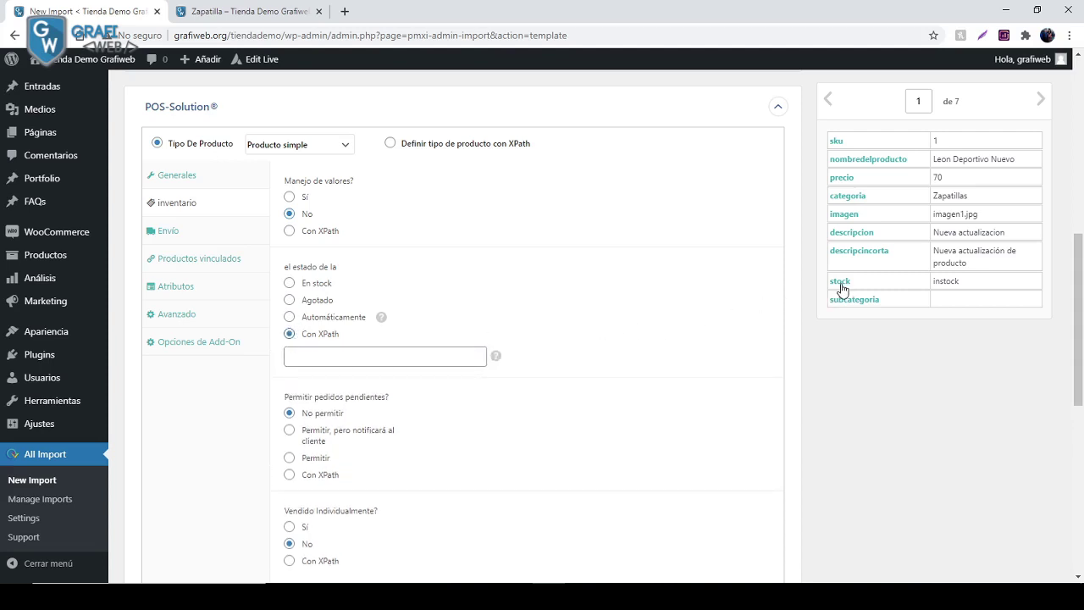
left_click_drag(842, 288, 352, 356)
mouse_move(500, 362)
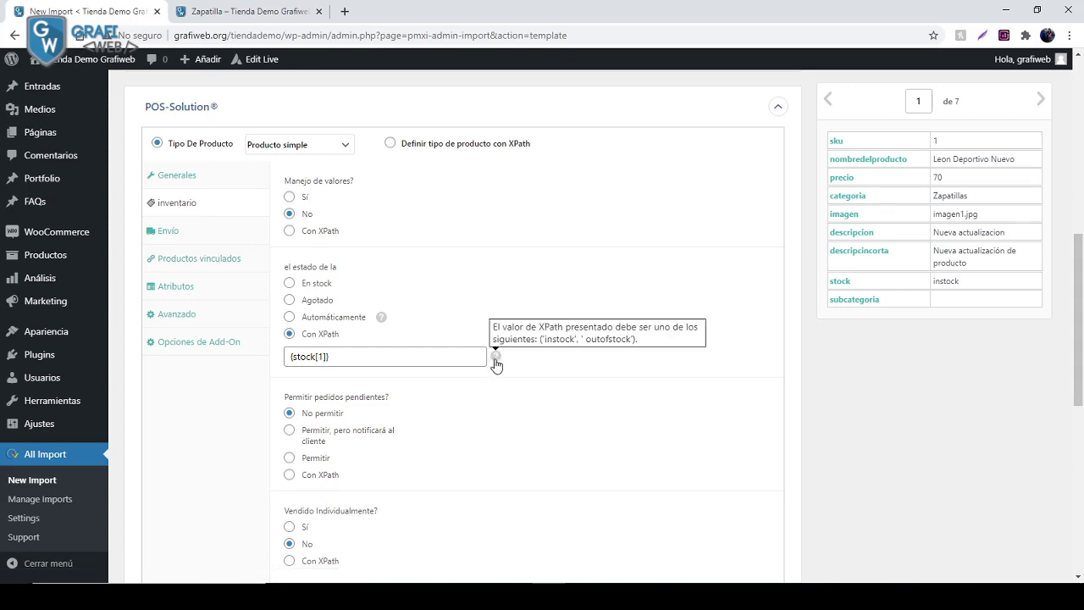
Enable Categorías del producto in the taxonomies section, map it to {categoria[1]} and continue to Step 4.
scroll(568, 390, "down", 1)
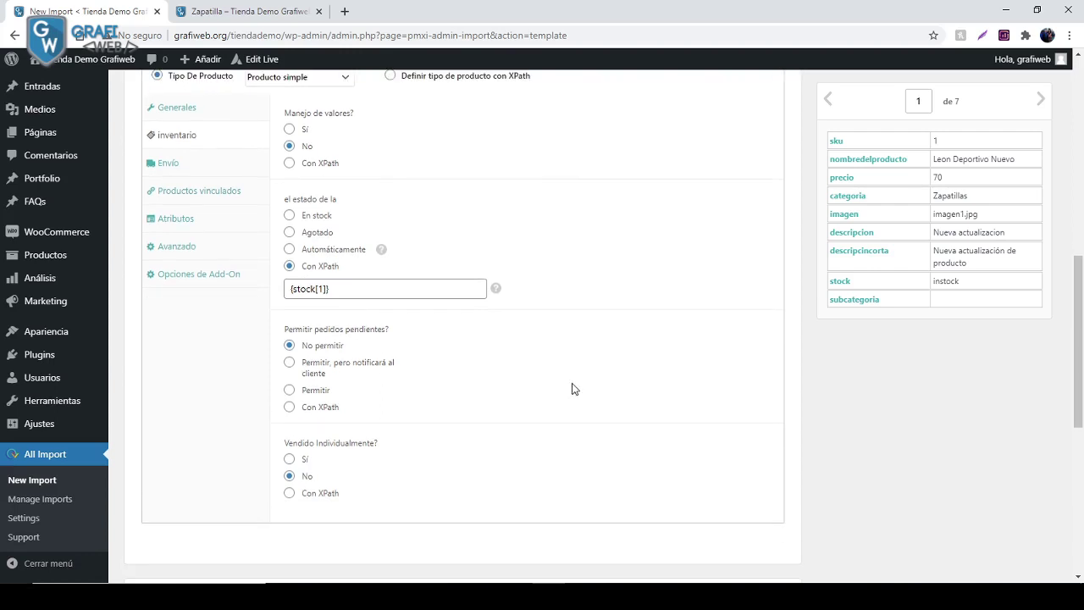
scroll(510, 378, "down", 2)
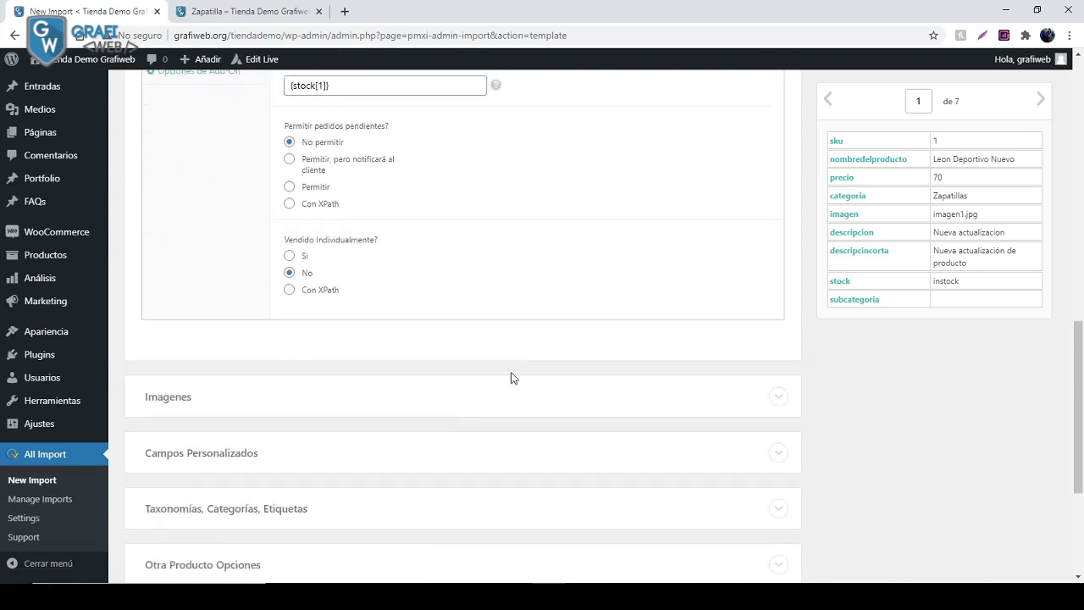
scroll(300, 326, "down", 2)
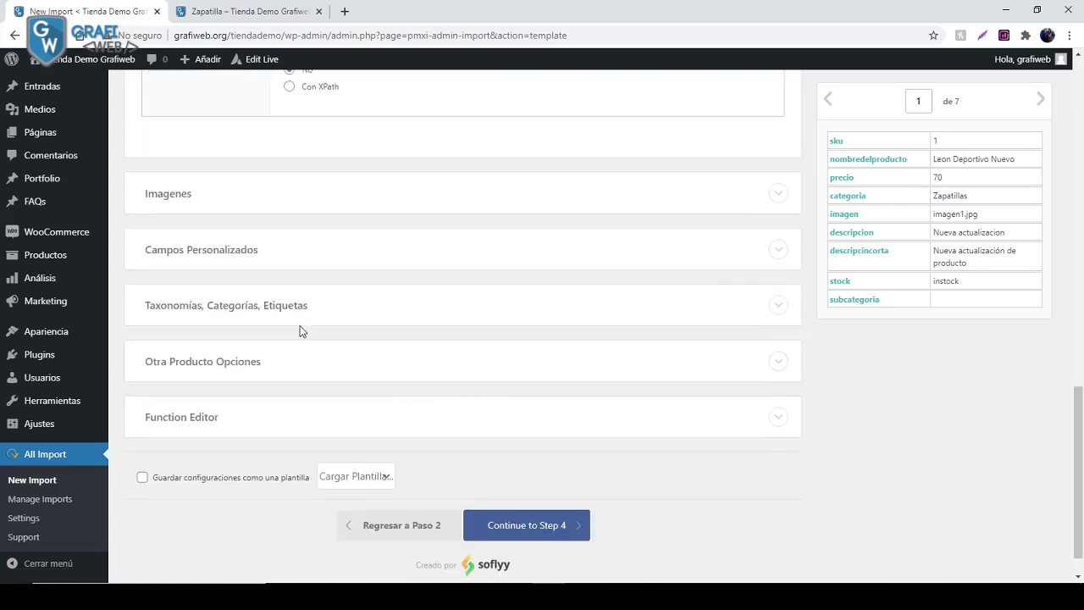
left_click(196, 208)
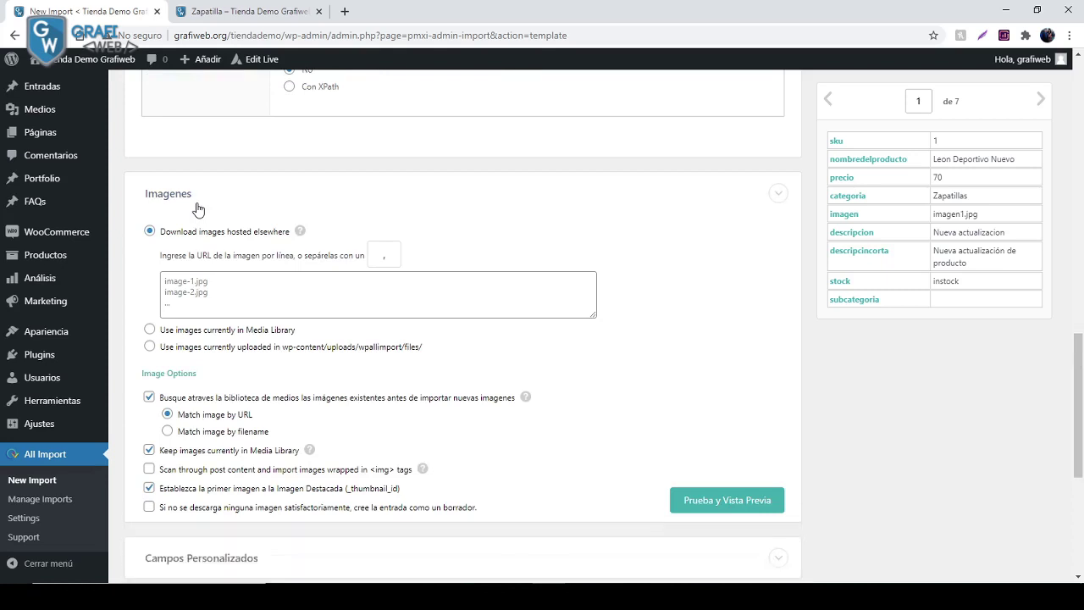
left_click(197, 209)
scroll(189, 252, "down", 1)
left_click(185, 254)
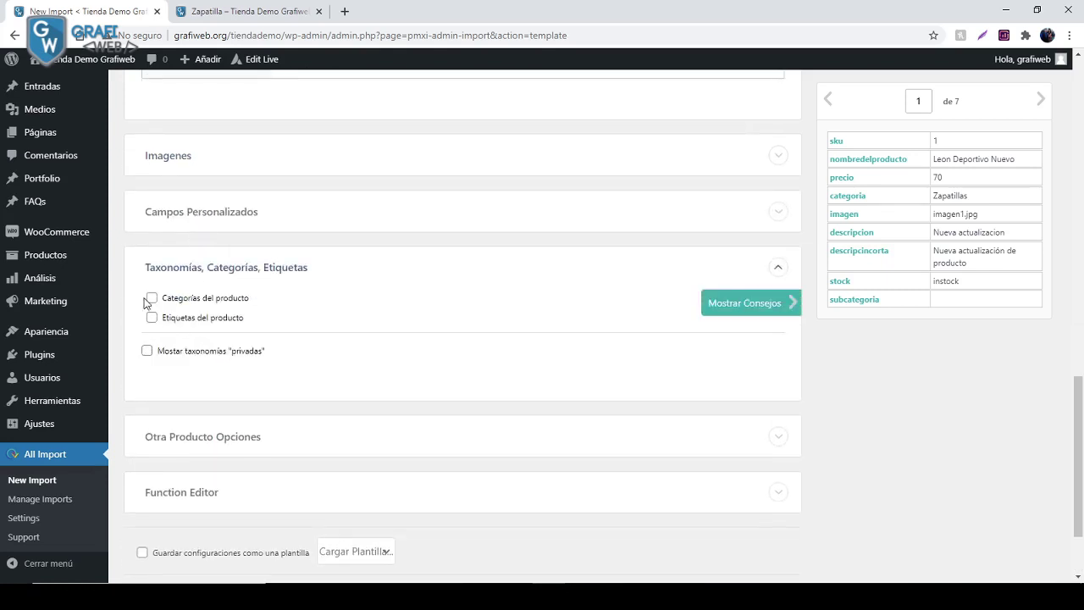
left_click(152, 298)
left_click_drag(847, 196, 279, 344)
scroll(262, 379, "down", 3)
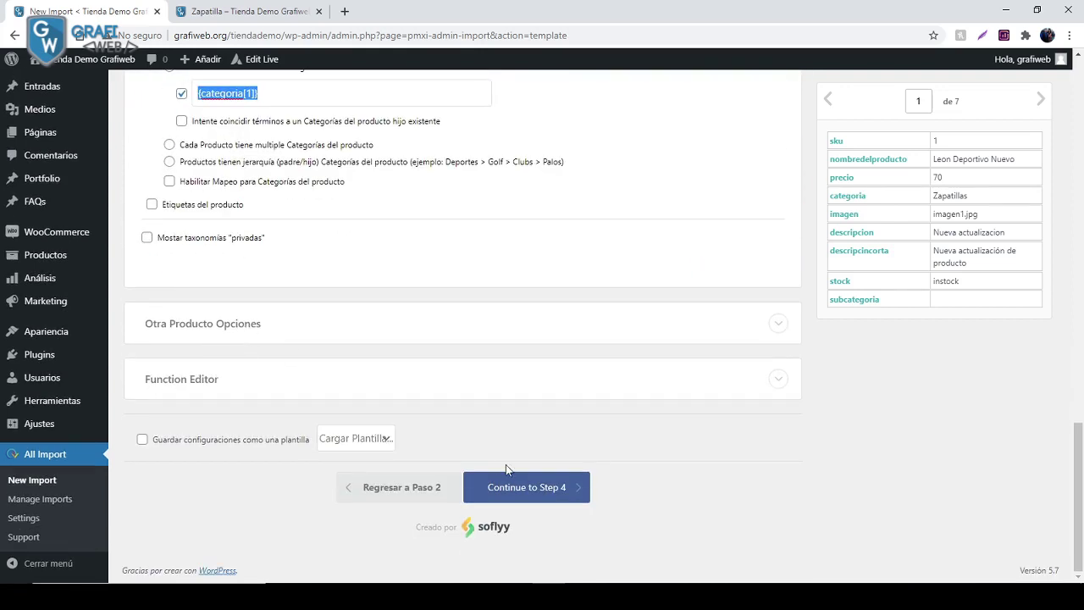
left_click(523, 485)
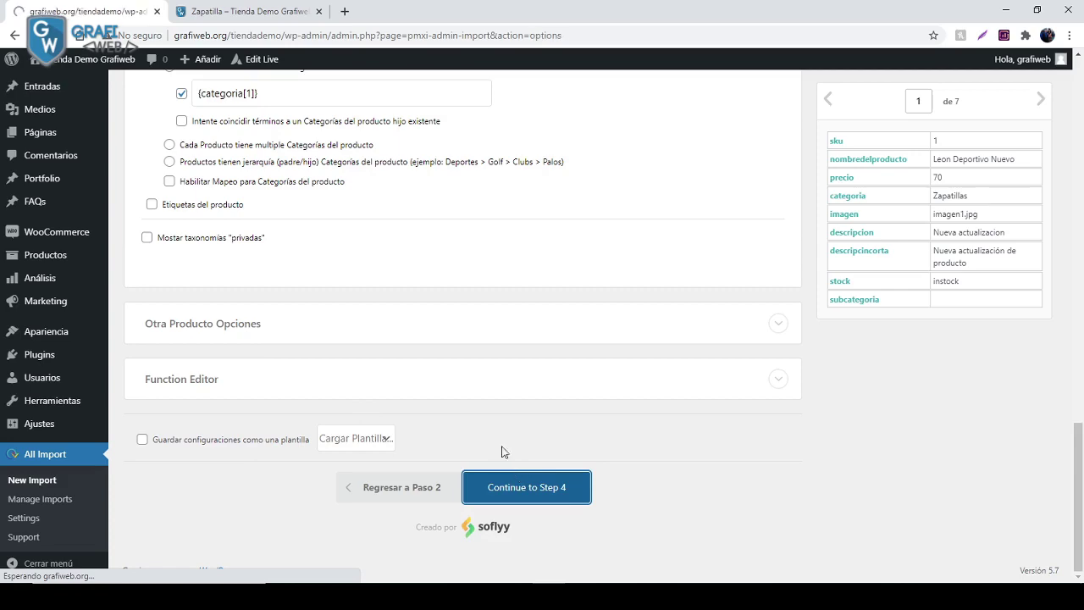
Match the file's records to existing products by the custom field _sku with the value {sku[1]}.
scroll(335, 306, "down", 1)
scroll(333, 307, "up", 1)
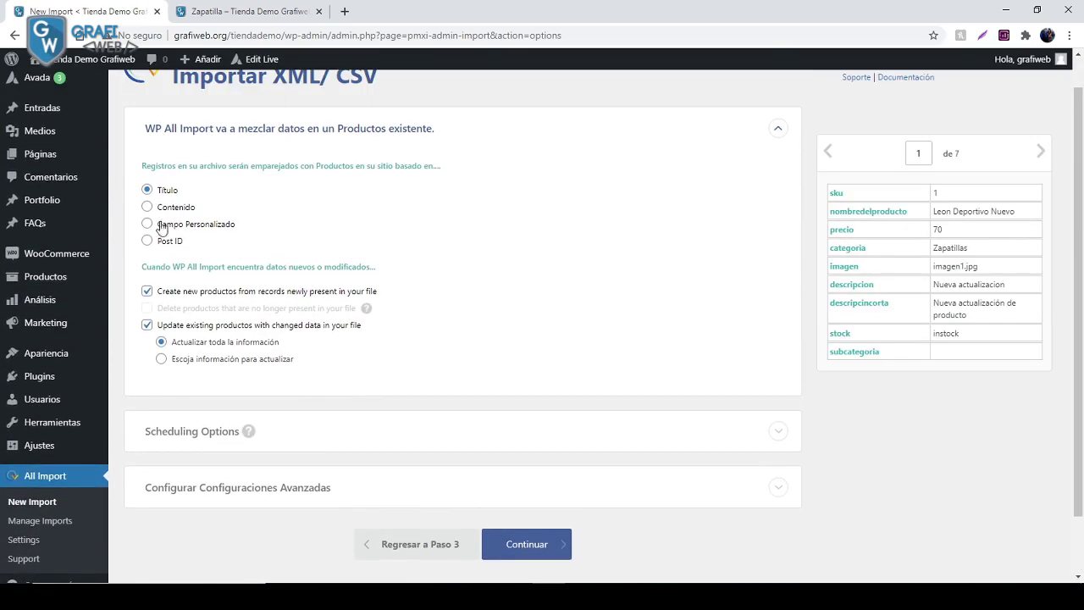
left_click(148, 224)
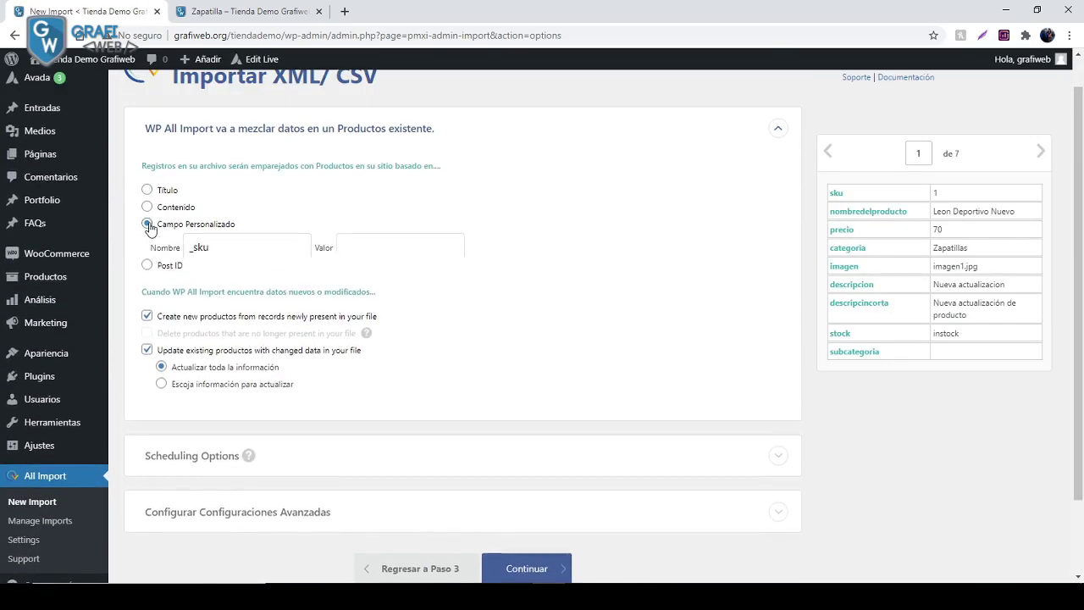
left_click_drag(837, 195, 407, 245)
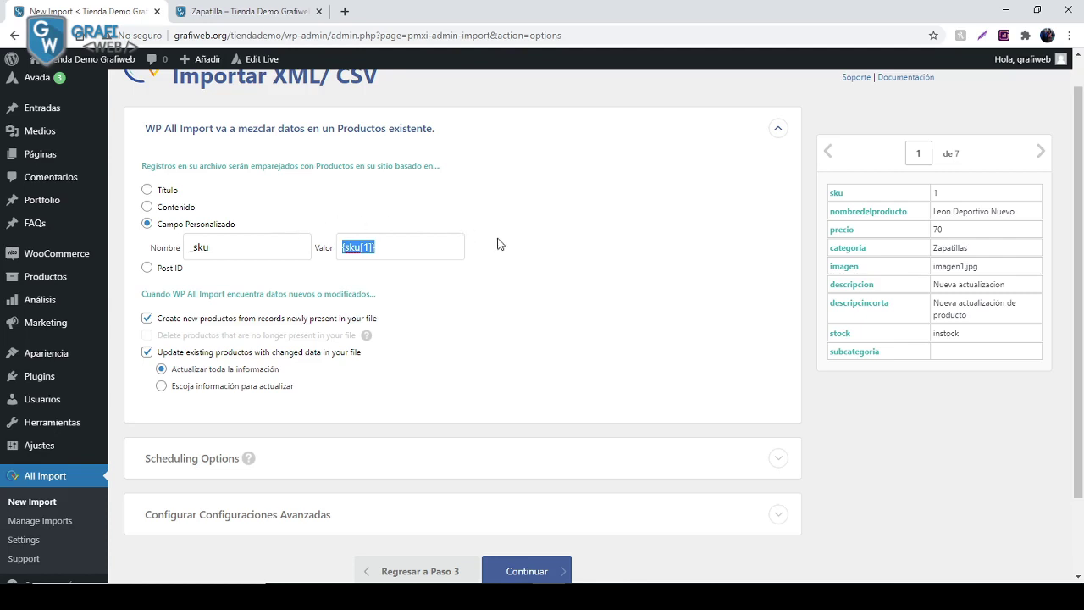
scroll(509, 365, "down", 1)
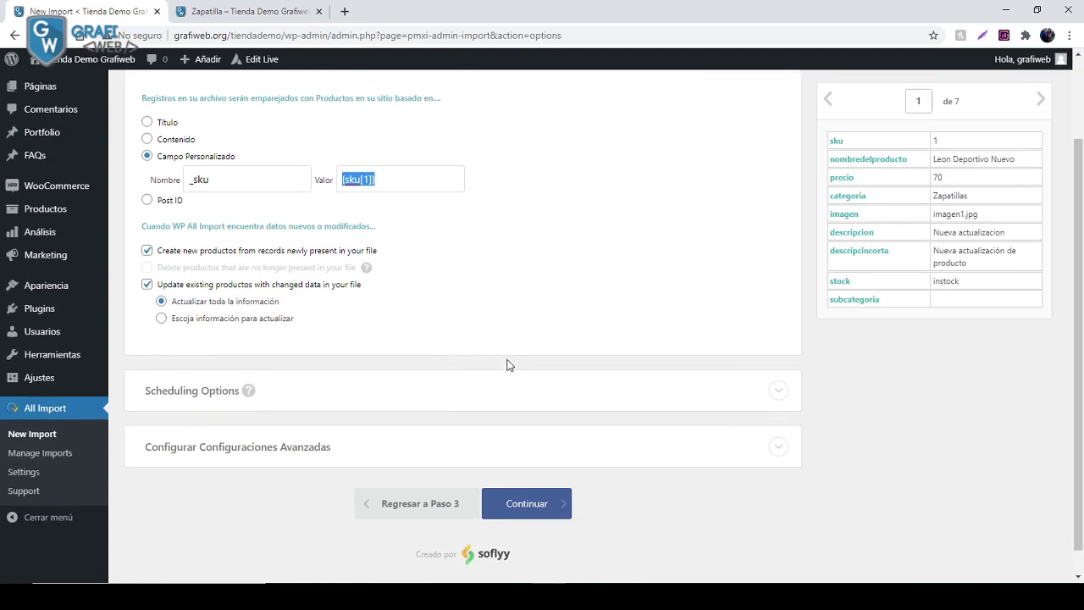
scroll(509, 365, "up", 1)
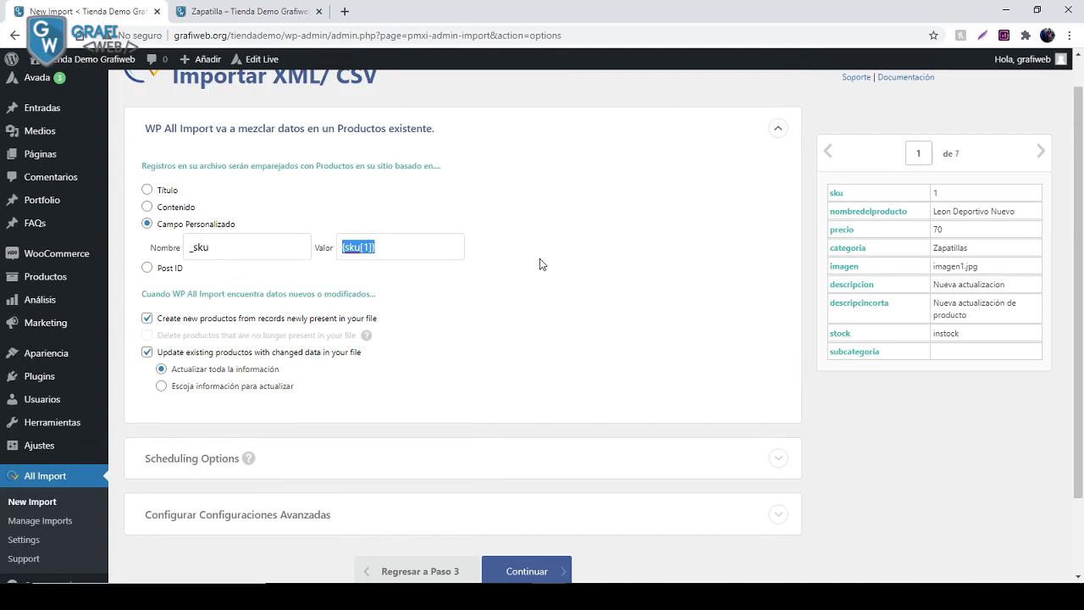
Choose to update only selected information, exclude Imagenes from the update and continue to the import confirmation.
scroll(403, 280, "down", 1)
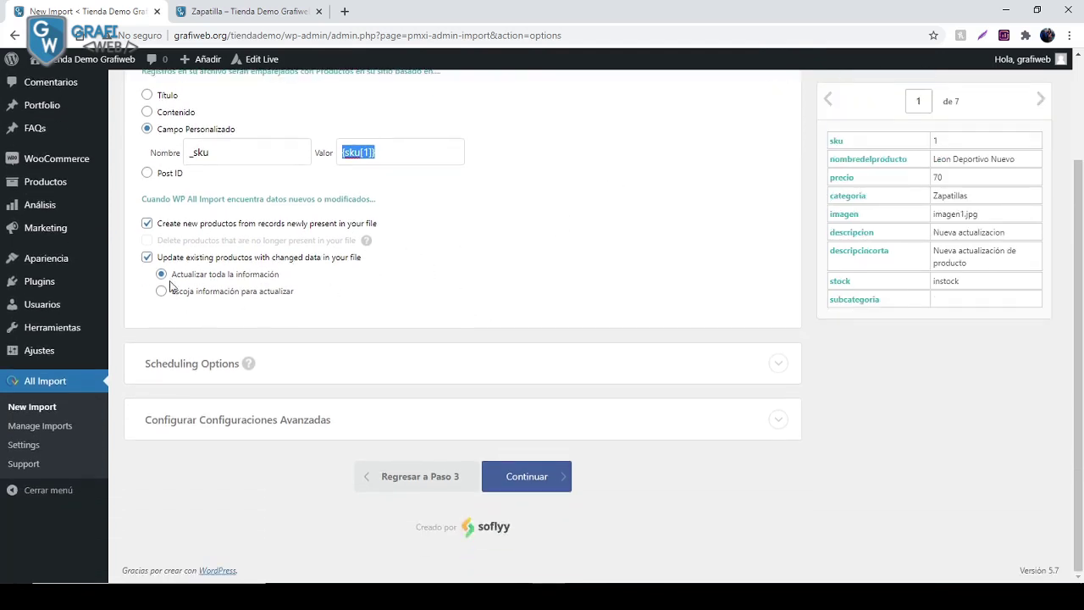
scroll(170, 286, "up", 1)
left_click(581, 282)
scroll(171, 337, "down", 1)
left_click(161, 290)
scroll(178, 356, "down", 4)
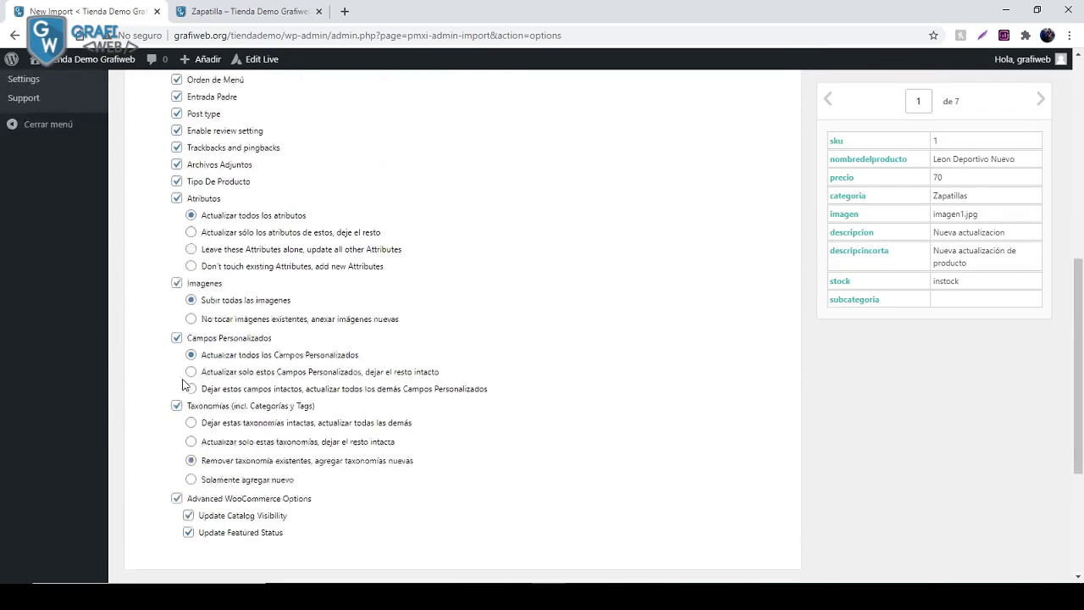
left_click(176, 242)
scroll(462, 289, "up", 2)
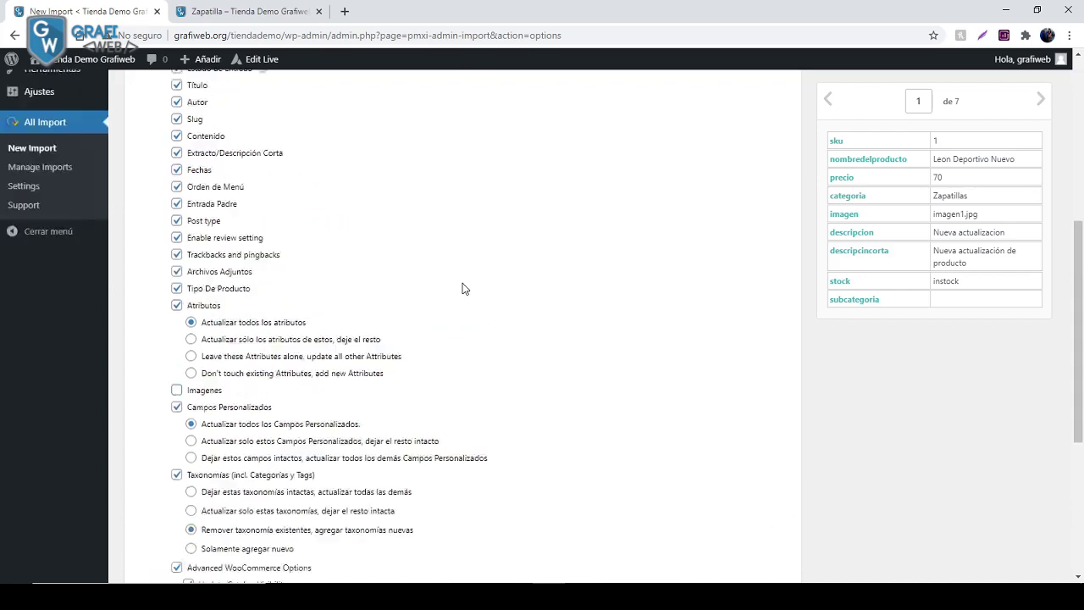
scroll(465, 289, "up", 1)
scroll(508, 330, "down", 5)
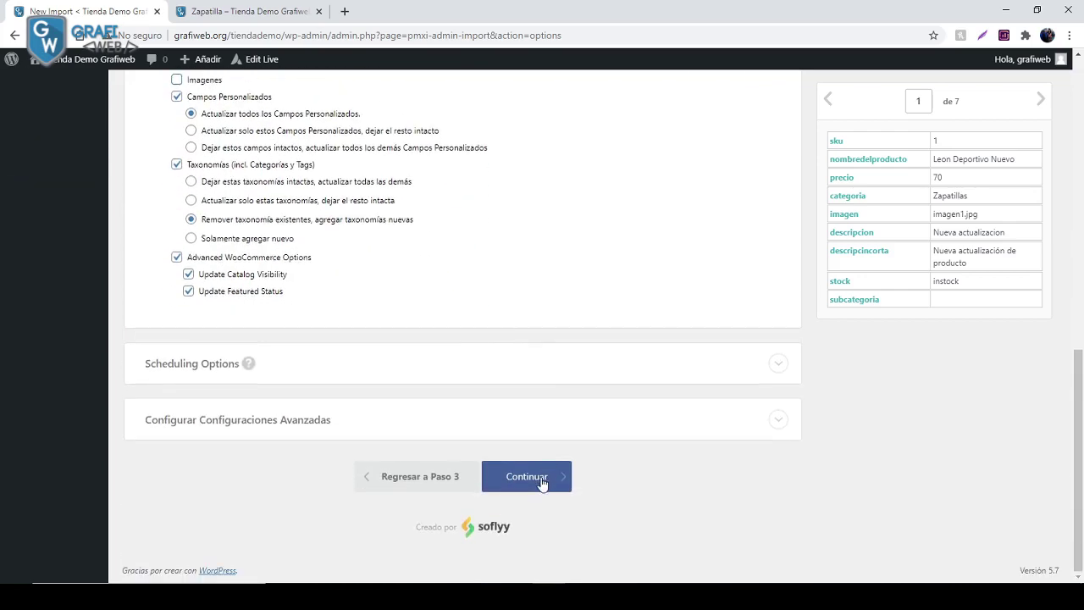
left_click(542, 482)
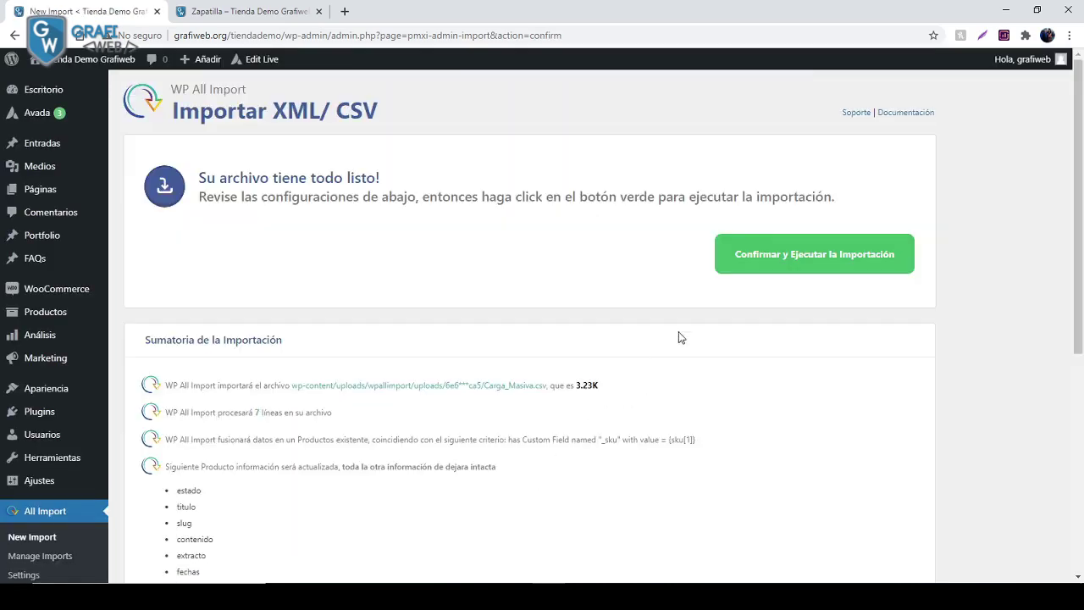
Review the import summary, then confirm and run the import.
scroll(678, 337, "down", 10)
scroll(702, 380, "up", 10)
left_click(780, 265)
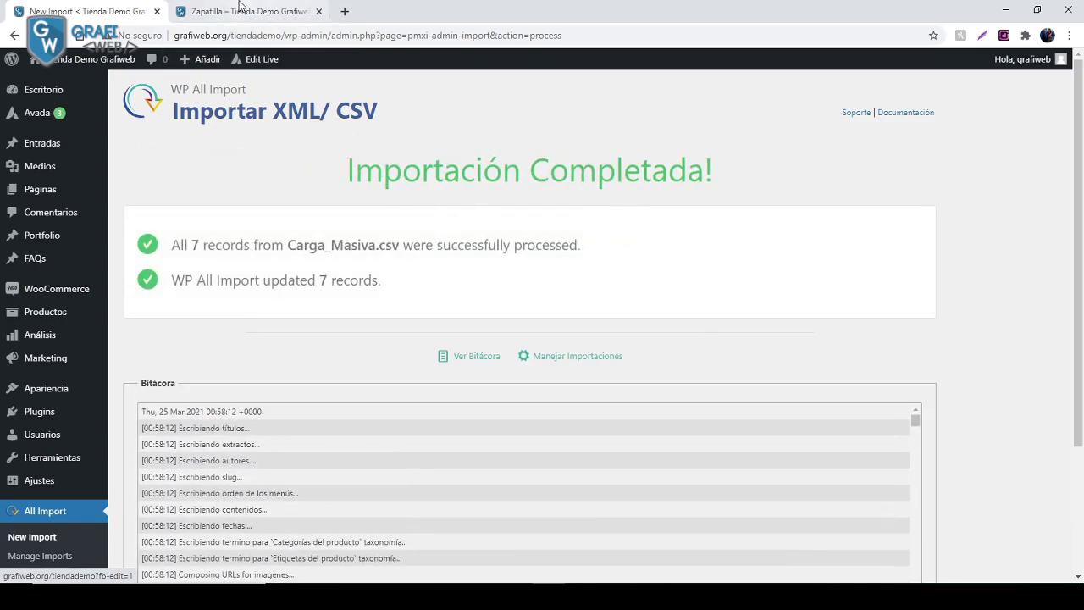
Return from the Zapatilla page to the shop listing, reload it and check the products' stock labels.
left_click(240, 10)
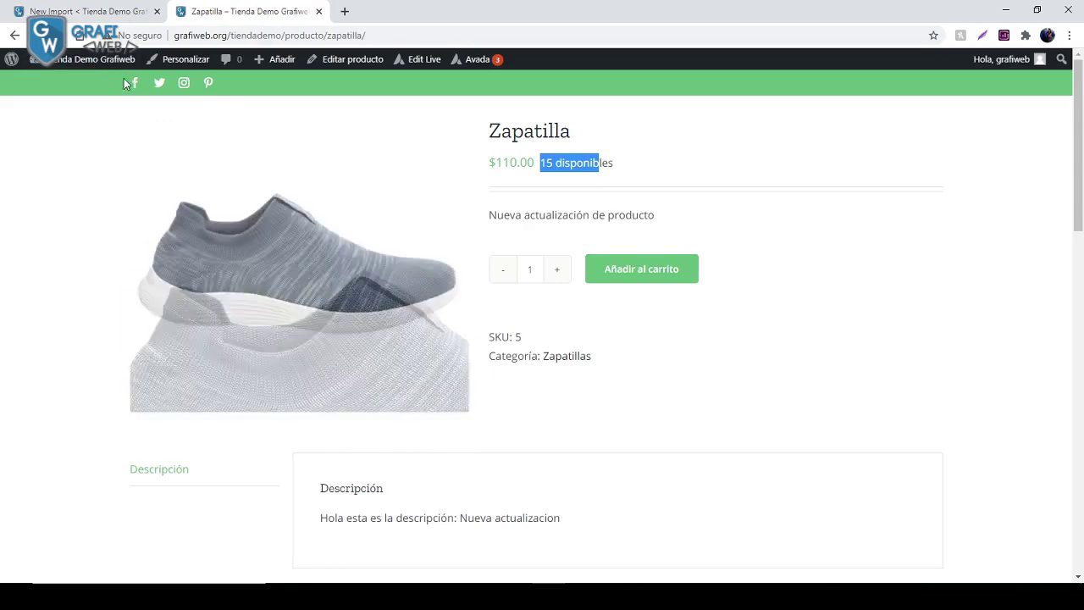
left_click(15, 36)
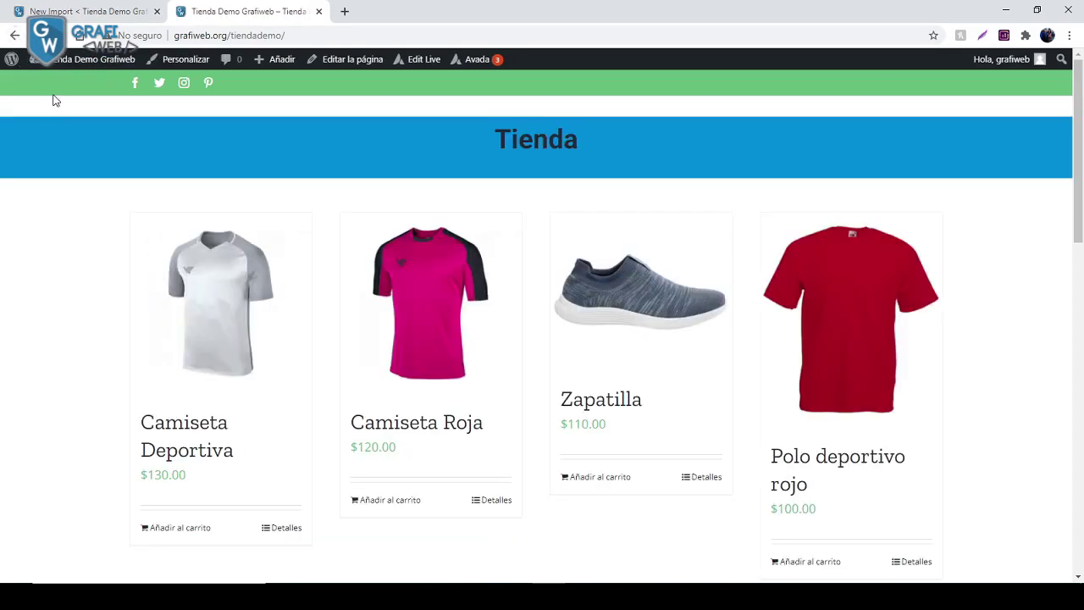
left_click(68, 52)
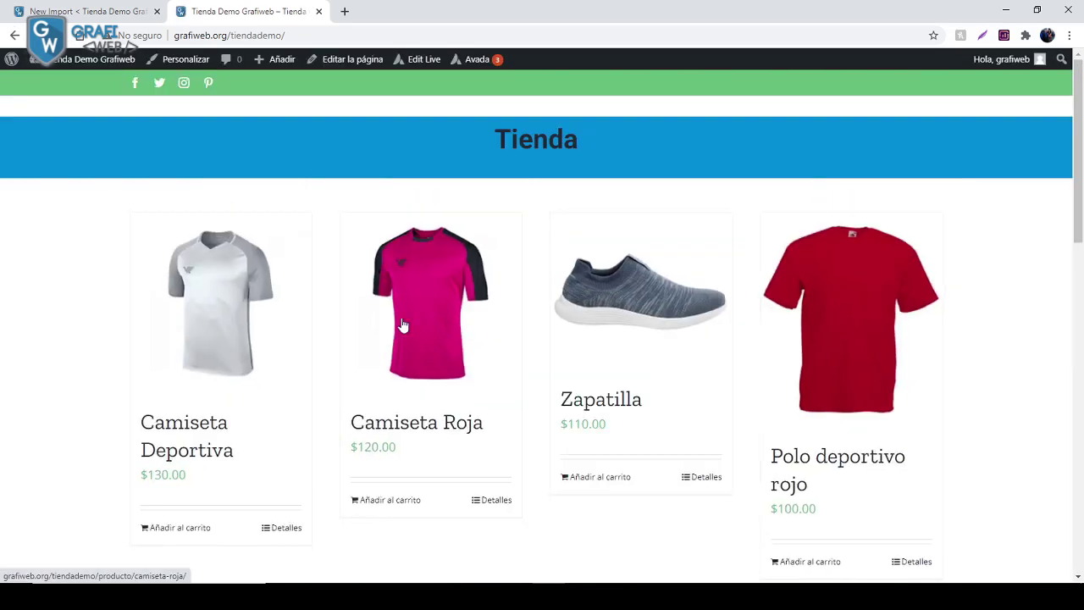
scroll(523, 313, "down", 4)
scroll(523, 331, "down", 1)
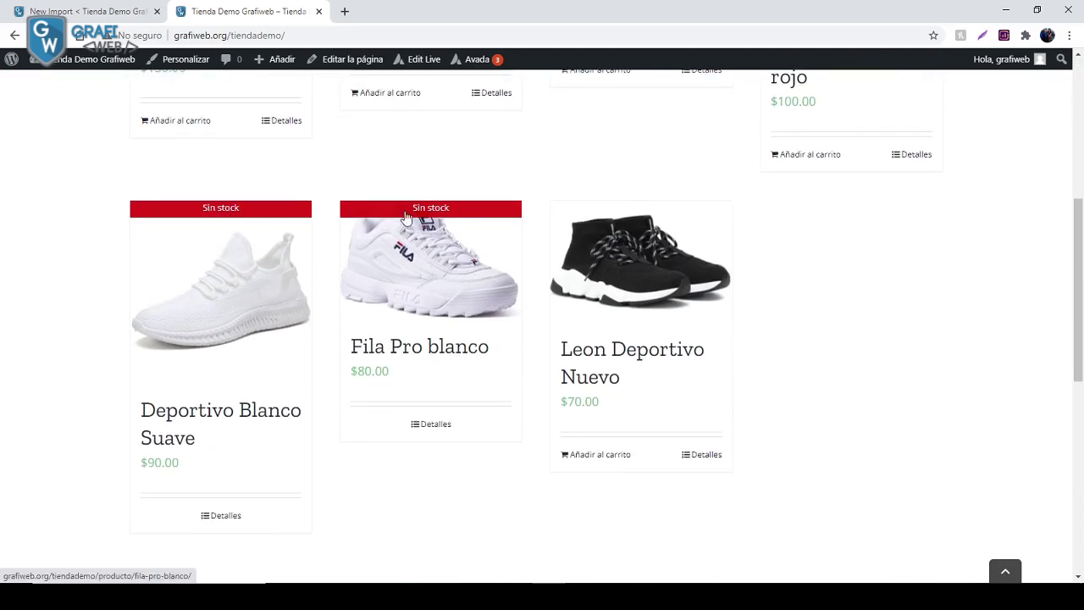
scroll(234, 382, "down", 1)
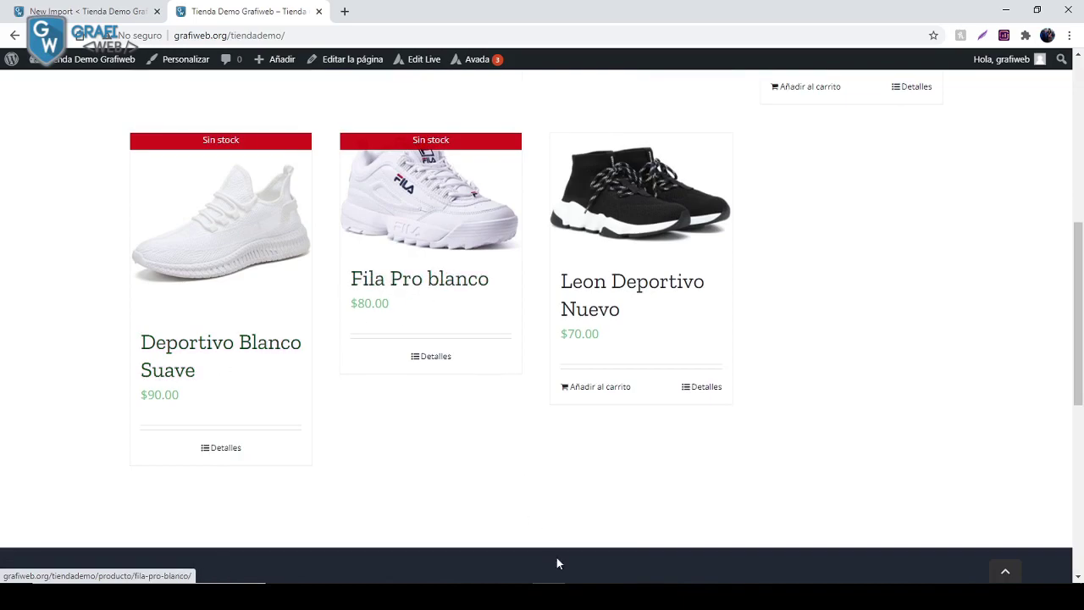
Switch to the Carga Masiva workbook in Excel and check the Stock entries for Deportivo Blanco Suave and Fila Pro blanco.
left_click(557, 597)
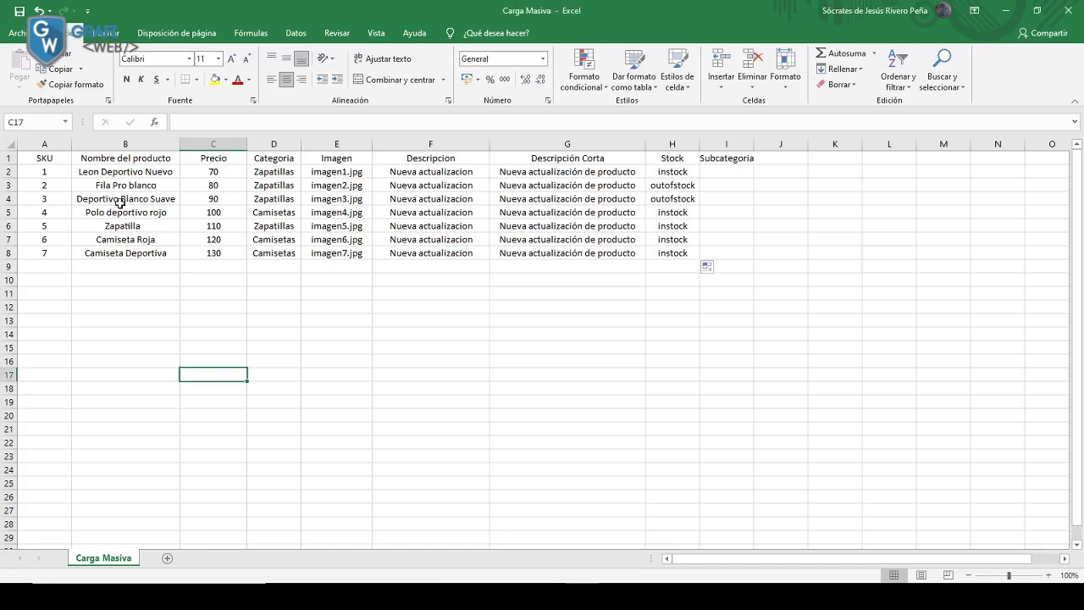
left_click(120, 203)
left_click(685, 204)
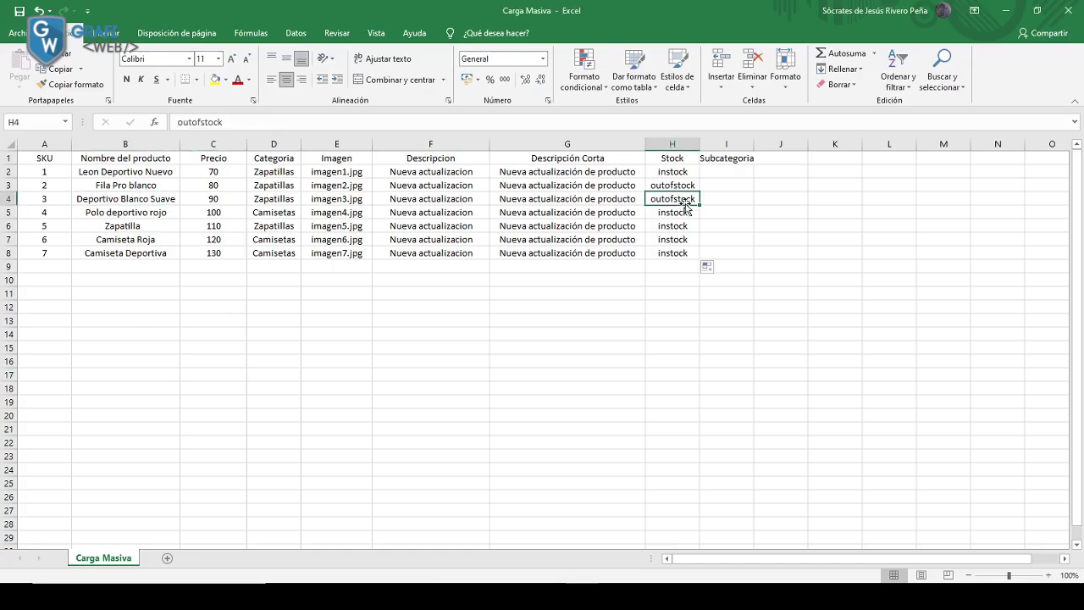
left_click(152, 186)
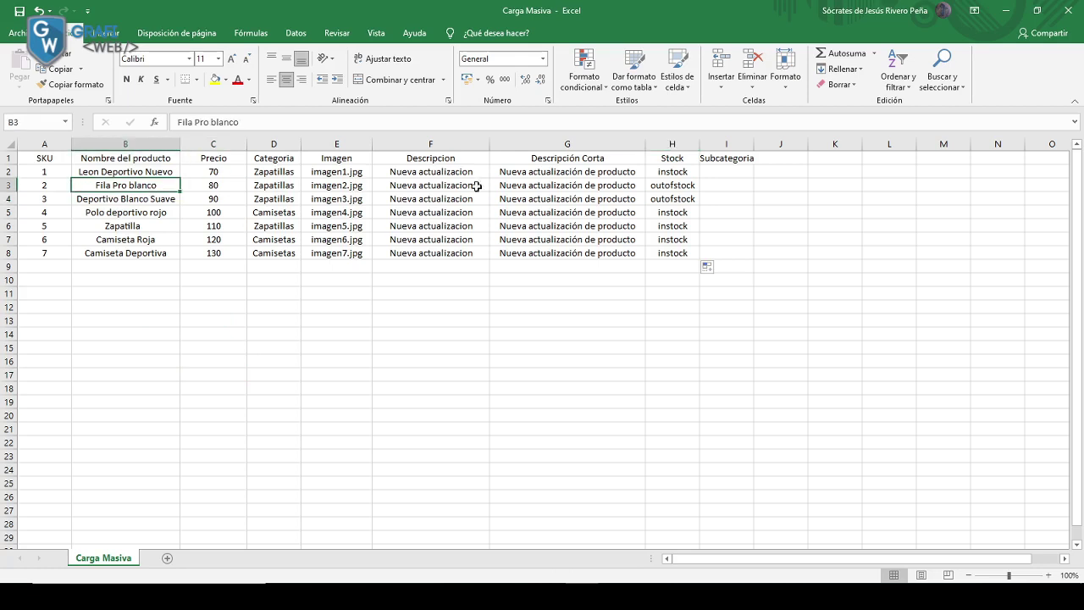
left_click(667, 185)
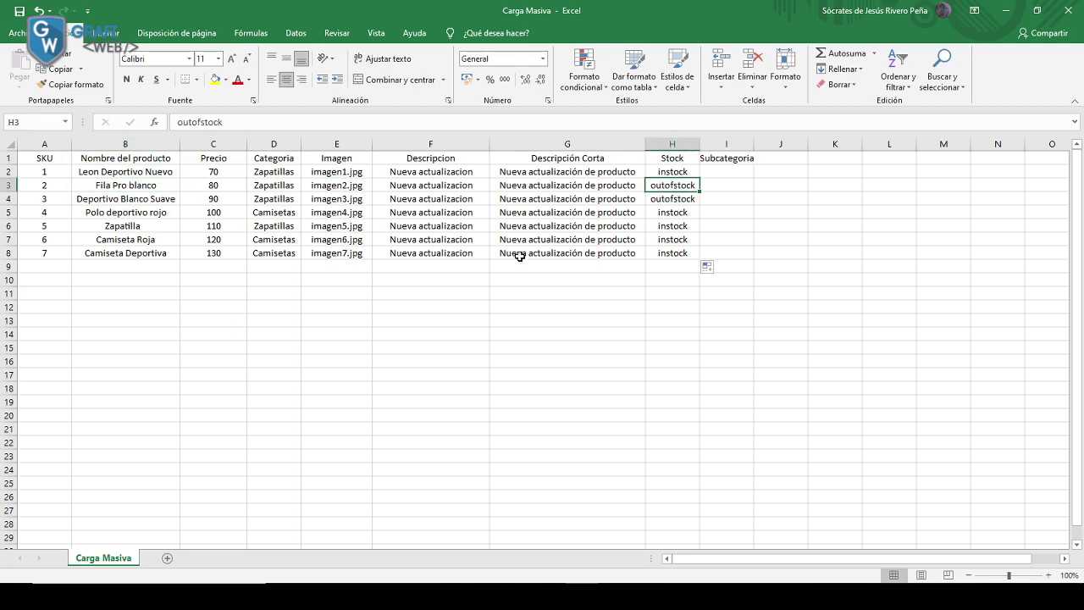
Switch back to the store in Chrome and open the Leon Deportivo Nuevo product page to inspect its details.
key("alt+Tab")
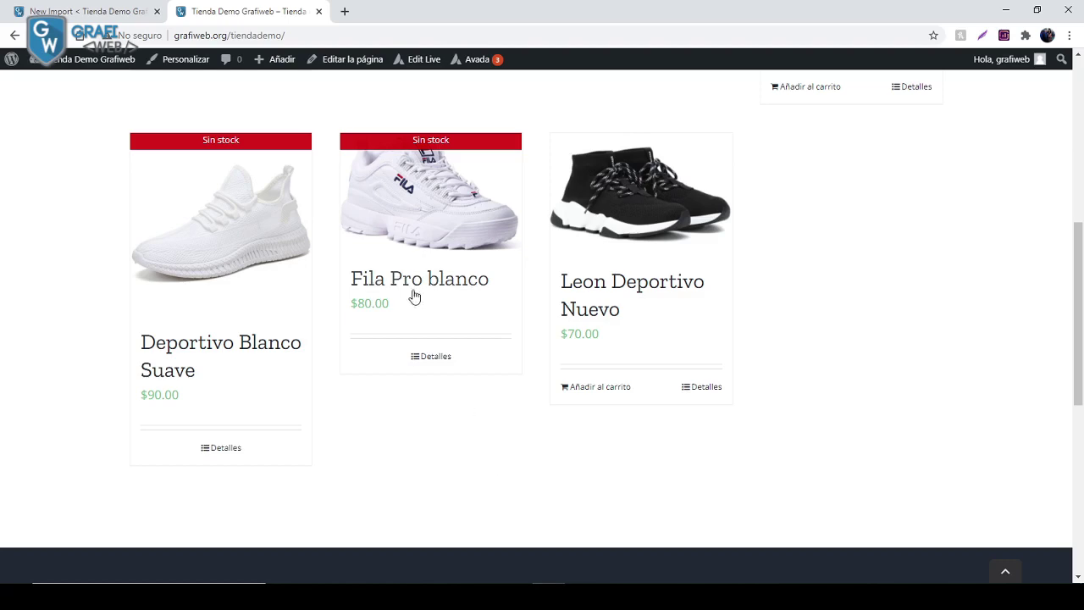
scroll(551, 297, "up", 3)
left_click(627, 394)
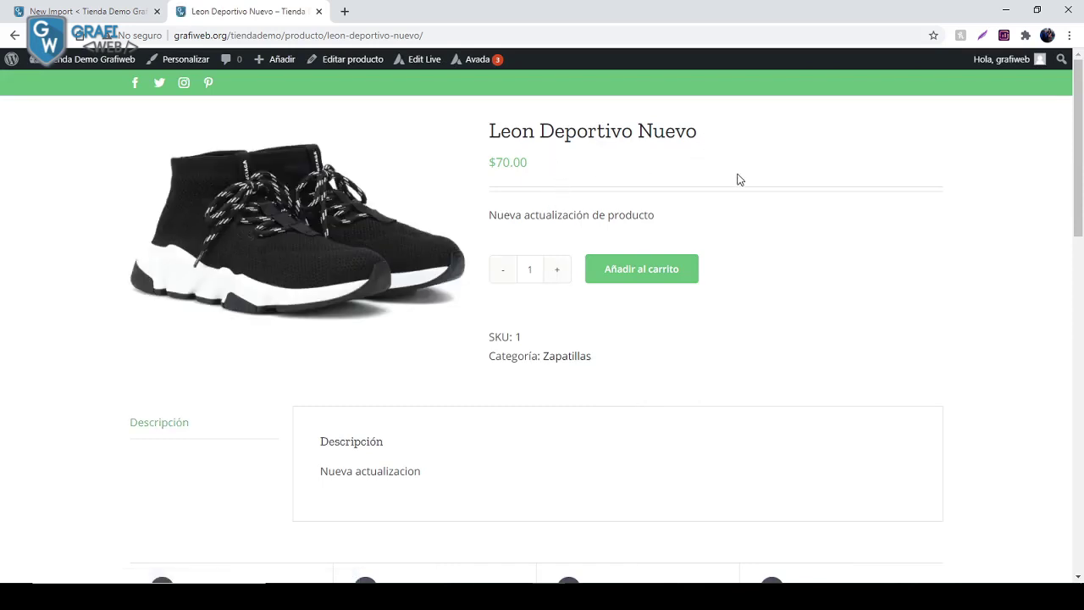
scroll(743, 201, "down", 1)
scroll(757, 217, "up", 1)
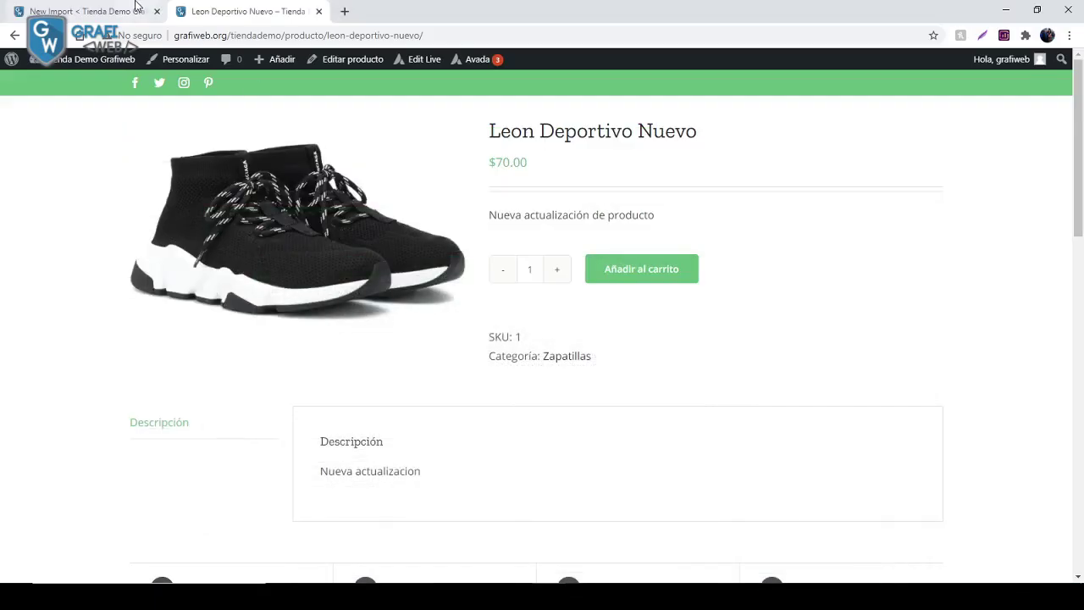
Review the completed import's log, view the list of past imports and return to the Leon Deportivo Nuevo store page.
left_click(136, 7)
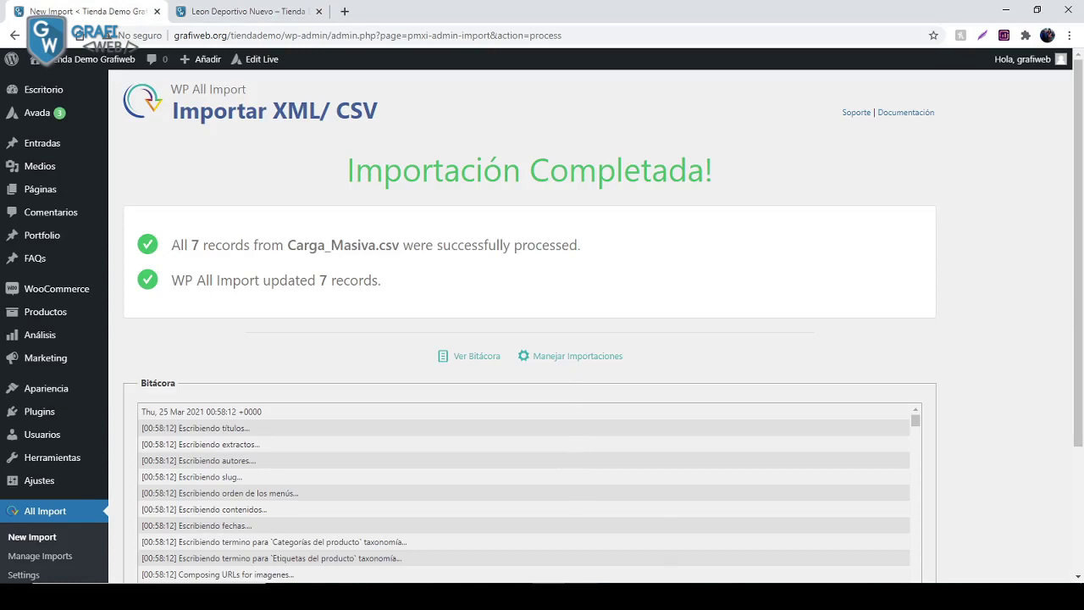
mouse_move(582, 597)
scroll(542, 196, "down", 2)
scroll(987, 330, "down", 1)
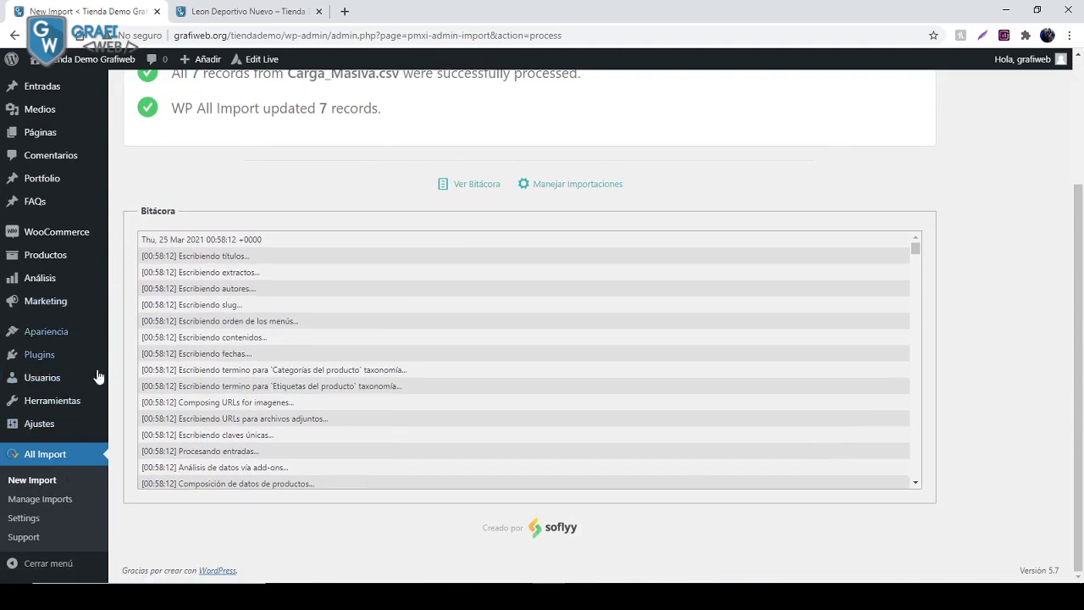
left_click(41, 507)
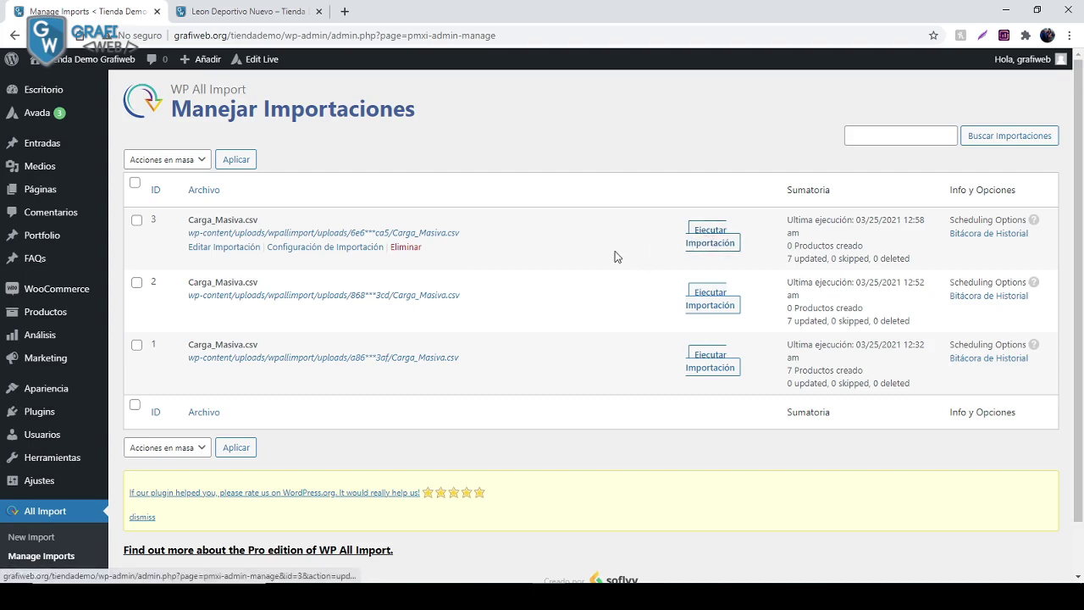
left_click(244, 11)
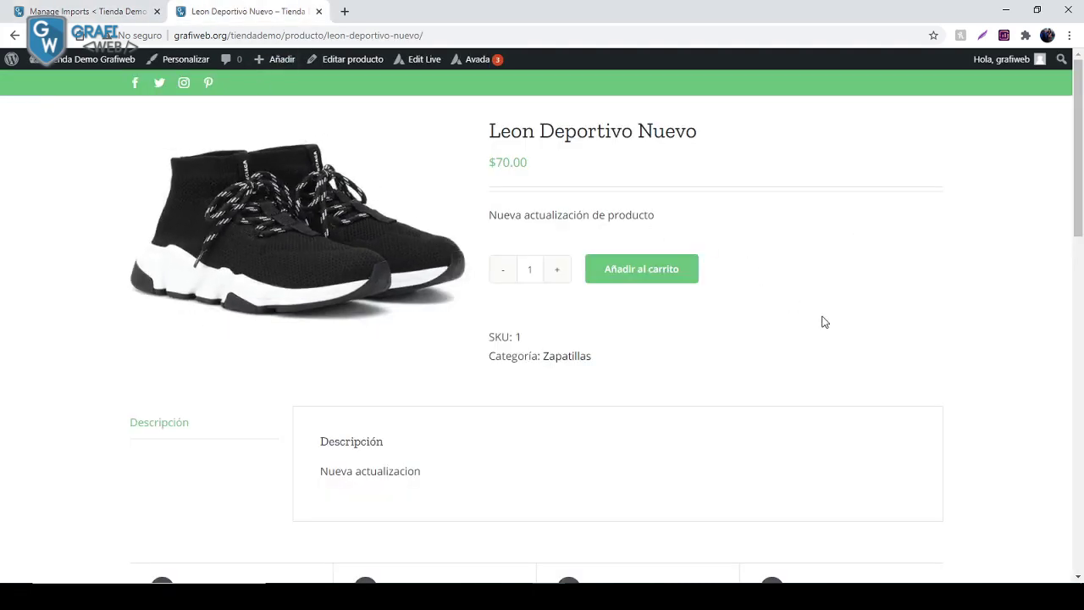